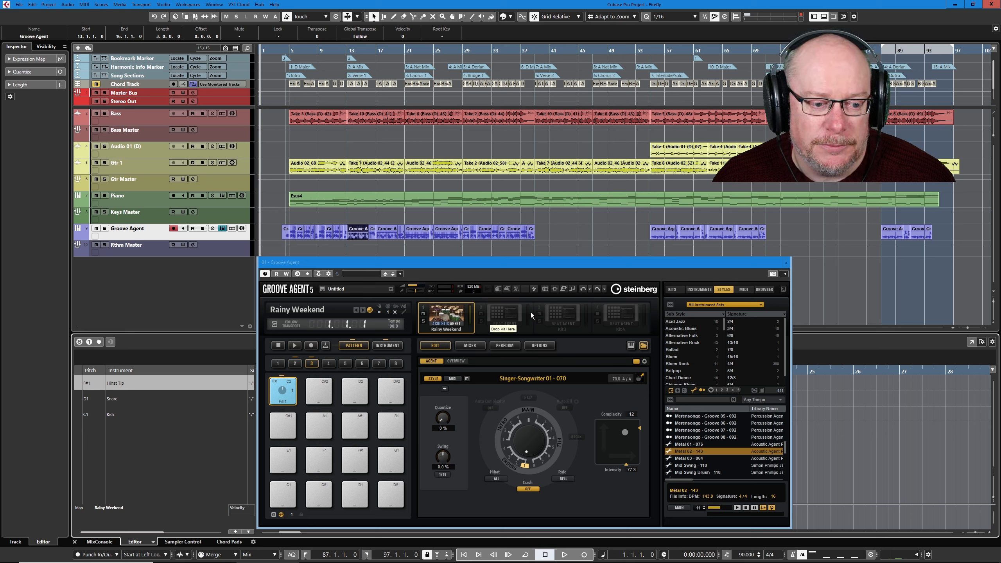
Browse the loadable kits for the Rainy Weekend slot and for the empty second kit slot
right_click(445, 317)
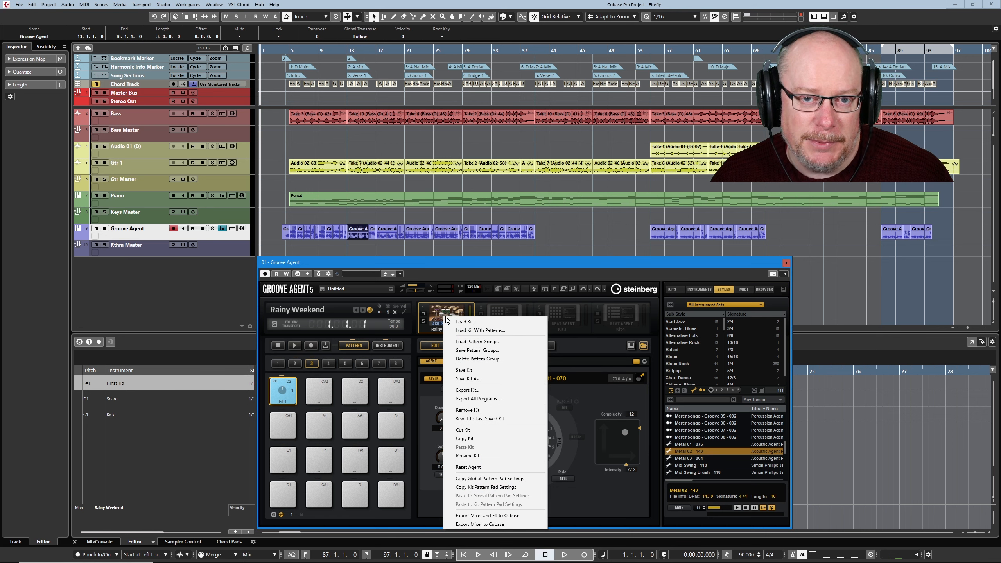
click(465, 322)
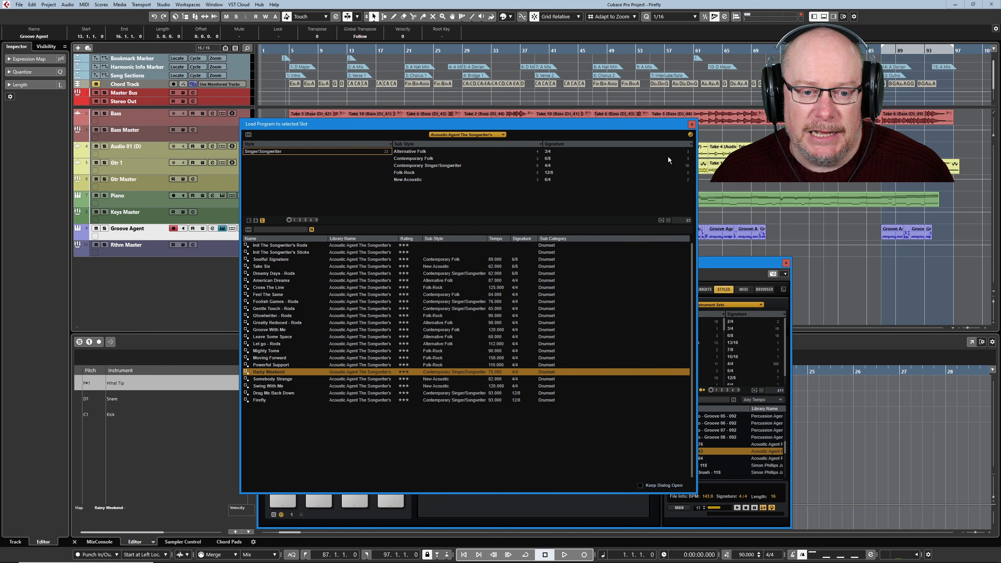
click(691, 124)
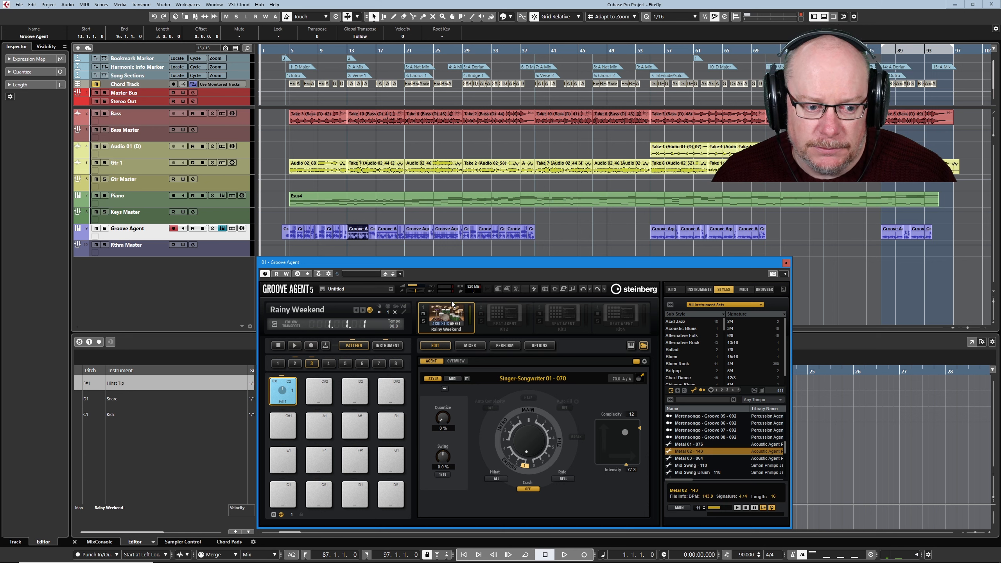
right_click(511, 315)
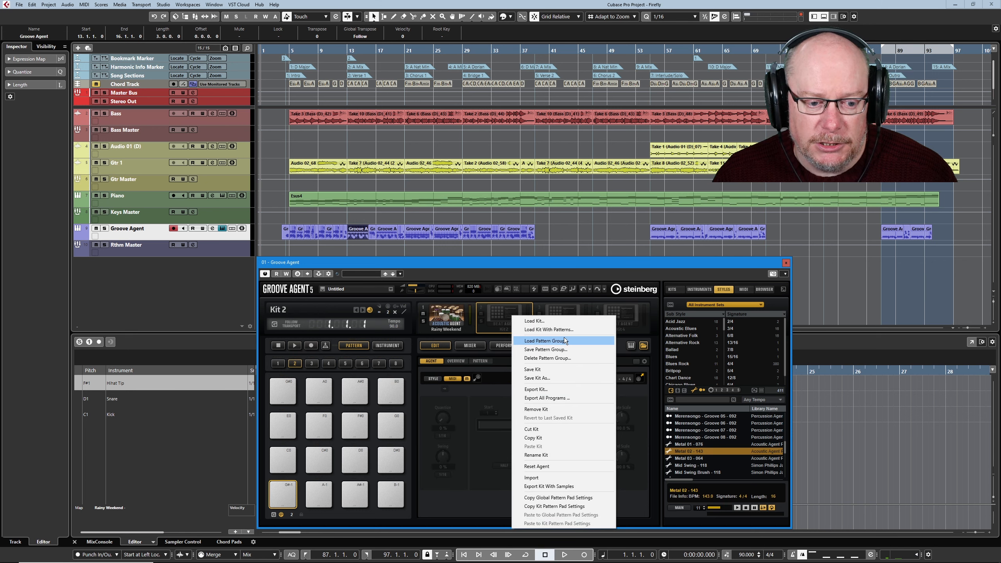
click(567, 322)
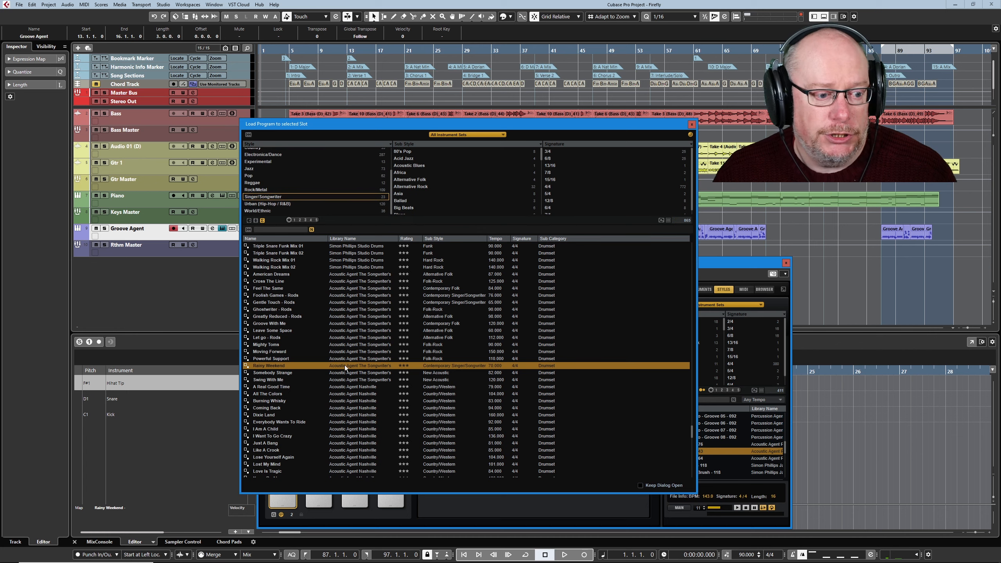
double_click(274, 330)
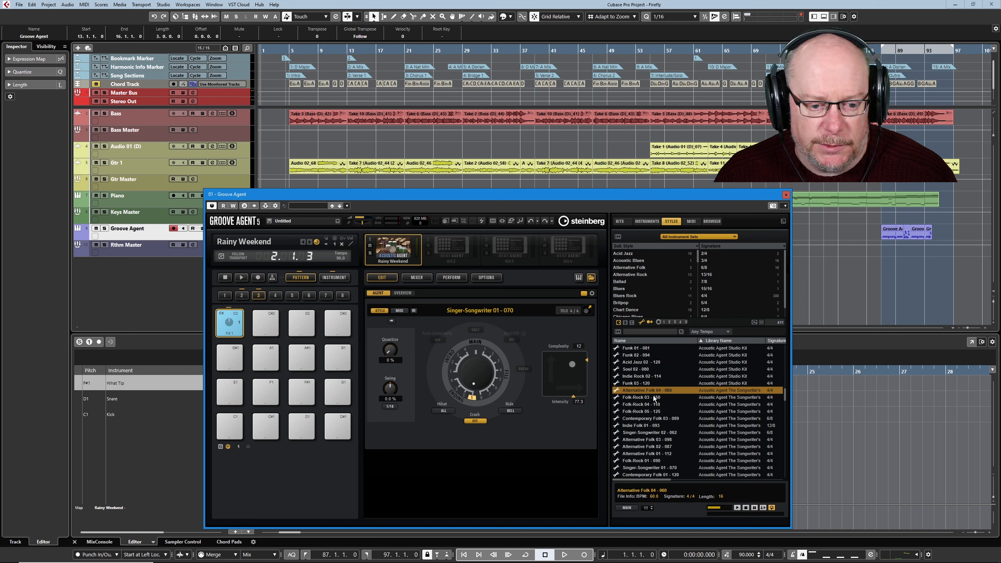
Assign the Alternative Folk 04 - 060 style to the pad beside the first one, lower its Complexity to 5 and its Intensity, and audition it
drag(652, 391, 270, 326)
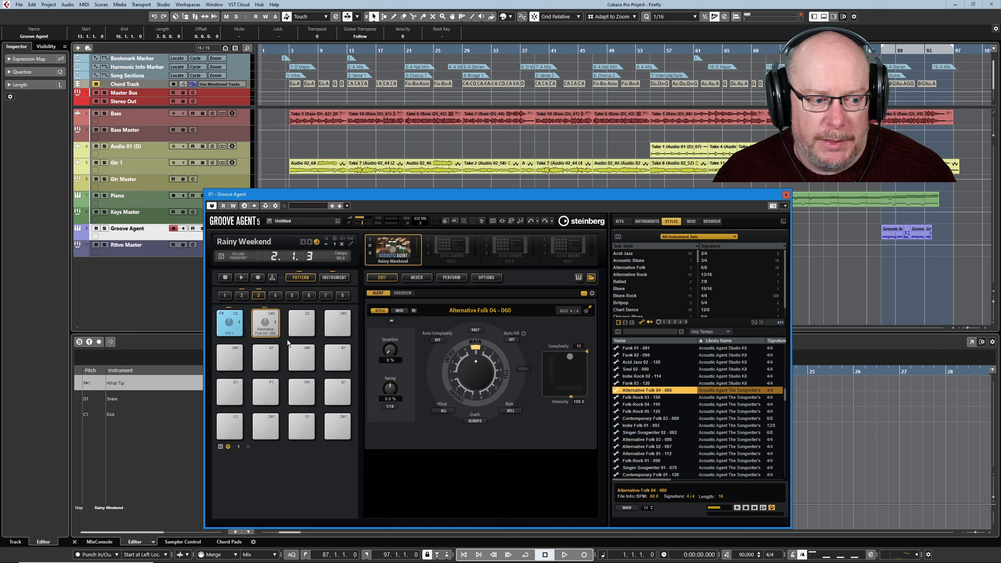
click(269, 325)
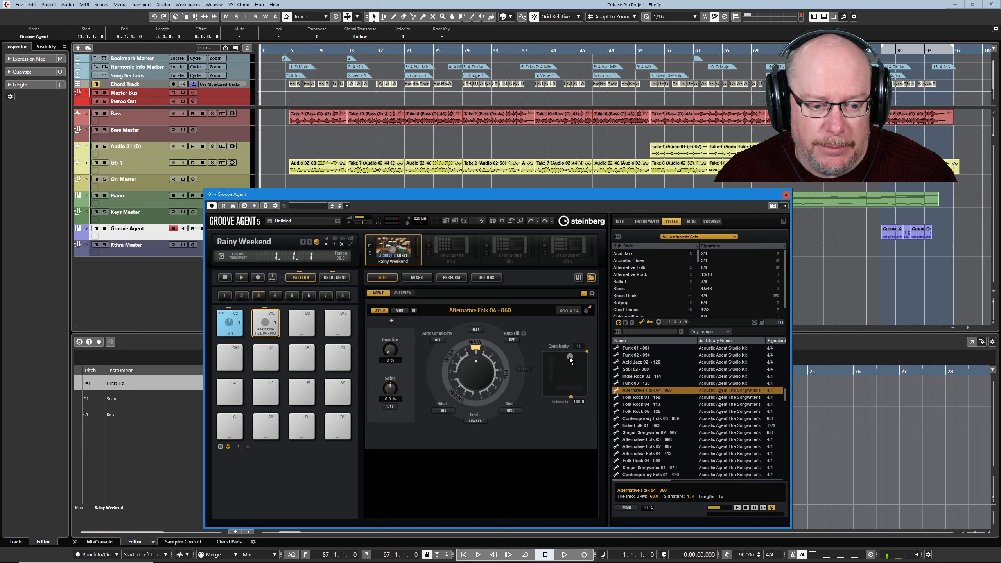
drag(570, 359, 556, 365)
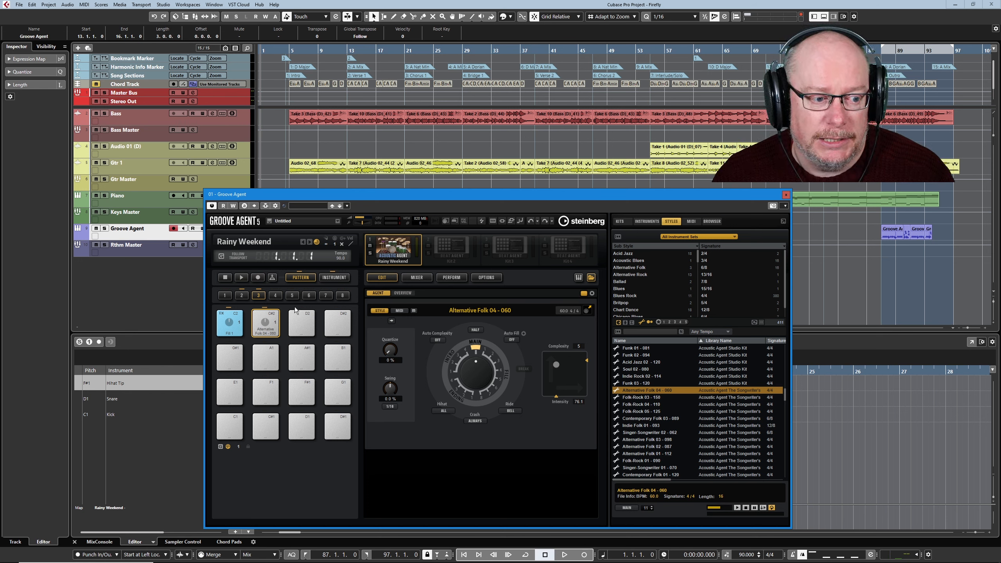
click(242, 278)
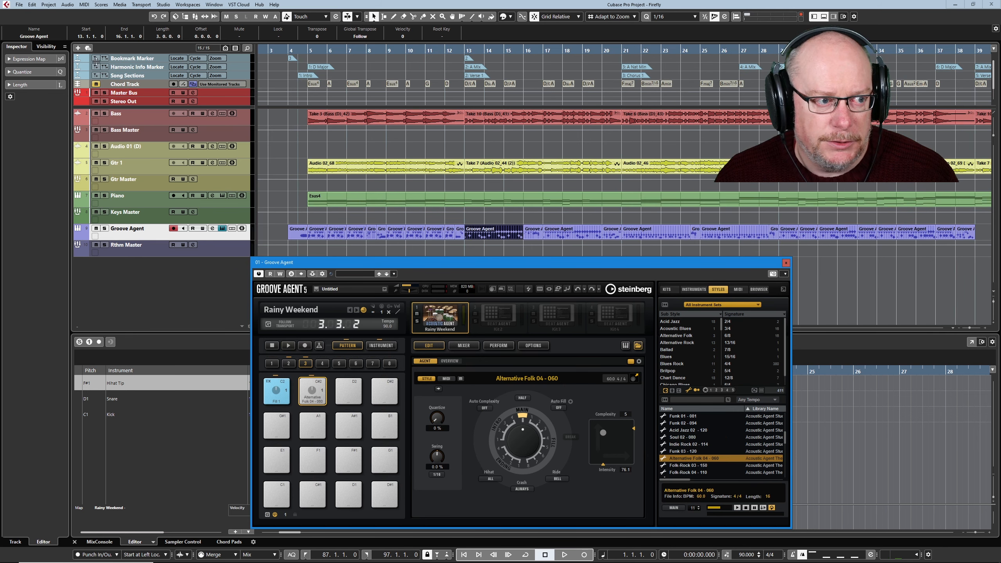
Add a MIDI track below the Groove Agent track and set its MIDI channel to 1
click(78, 48)
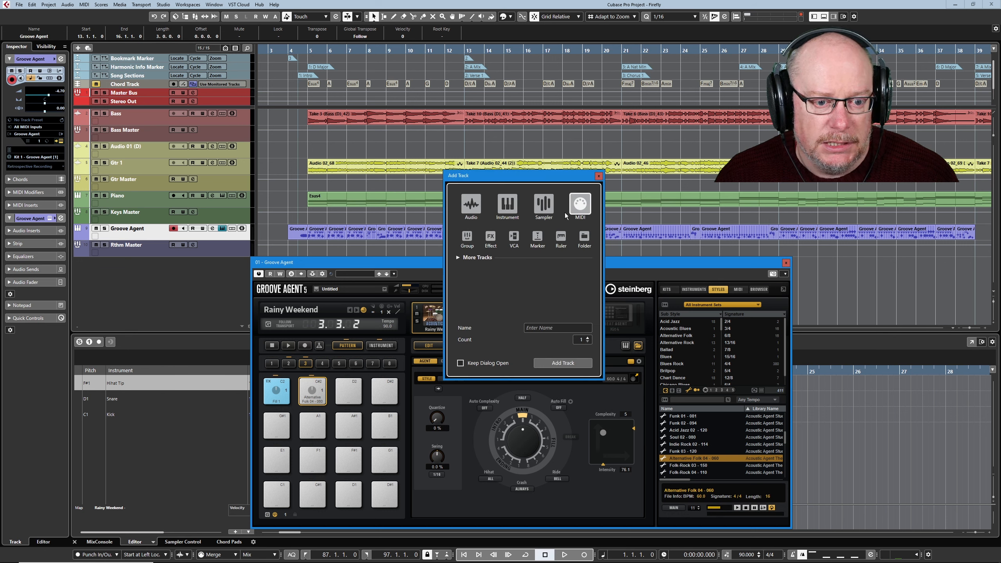
click(562, 361)
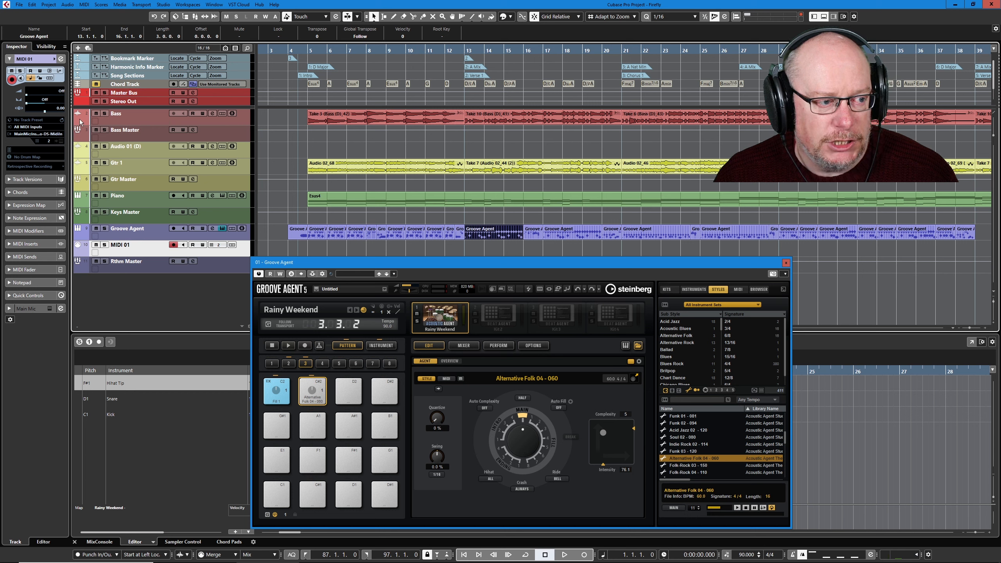
click(48, 142)
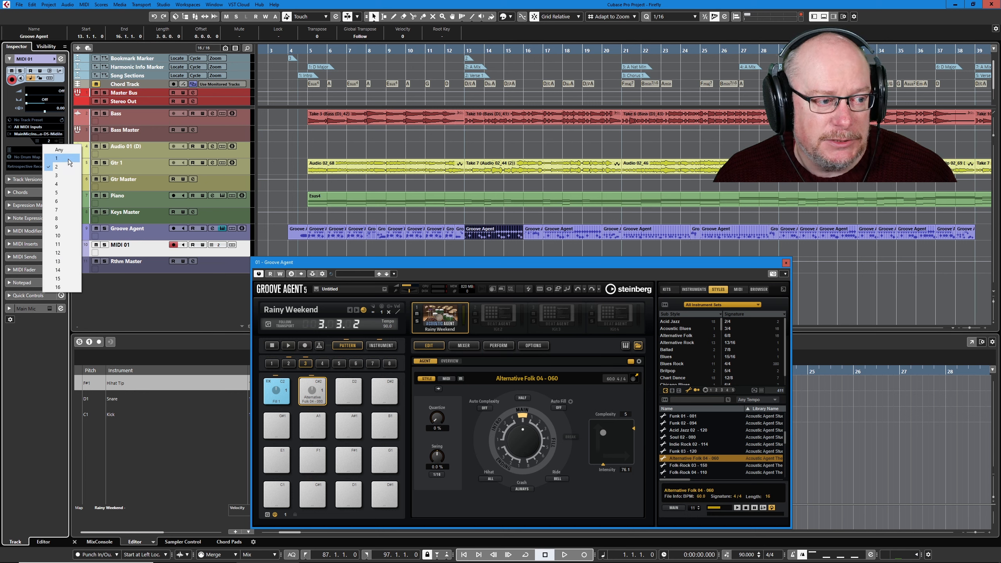
click(70, 158)
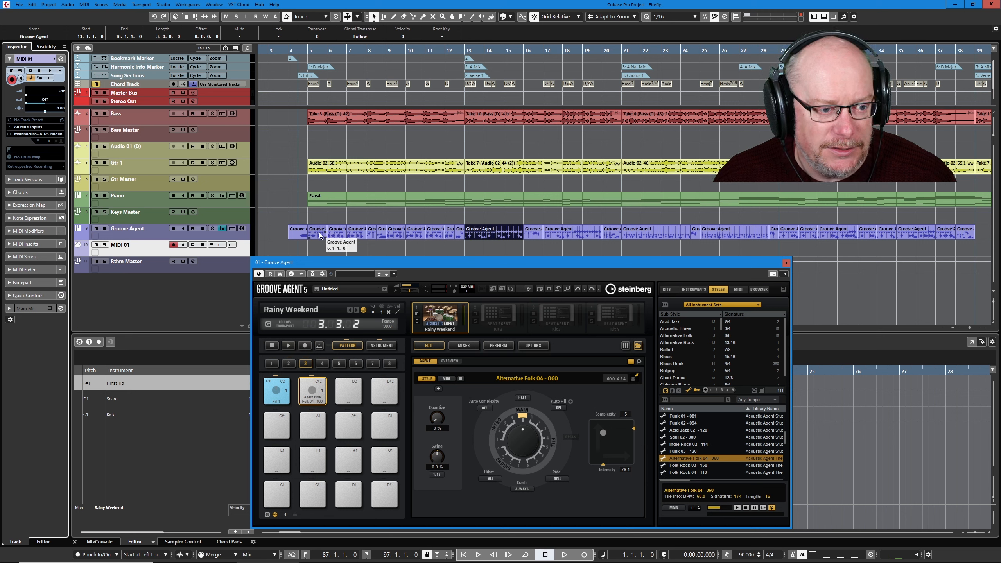
Delete the main intro drum events between bars 5 and 12 on the Groove Agent track, keeping the short fills
drag(319, 236, 433, 236)
shift+click(433, 236)
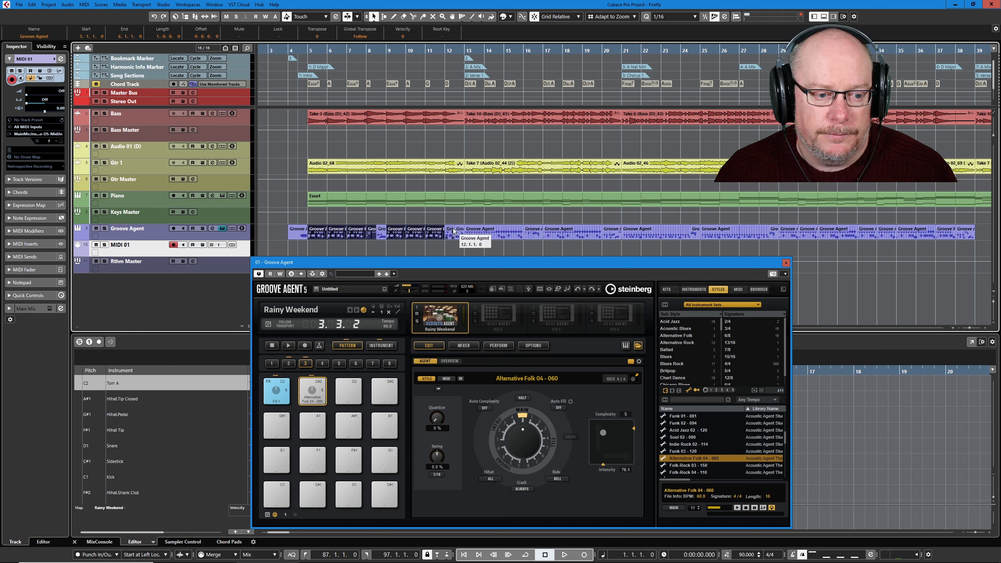
key(Delete)
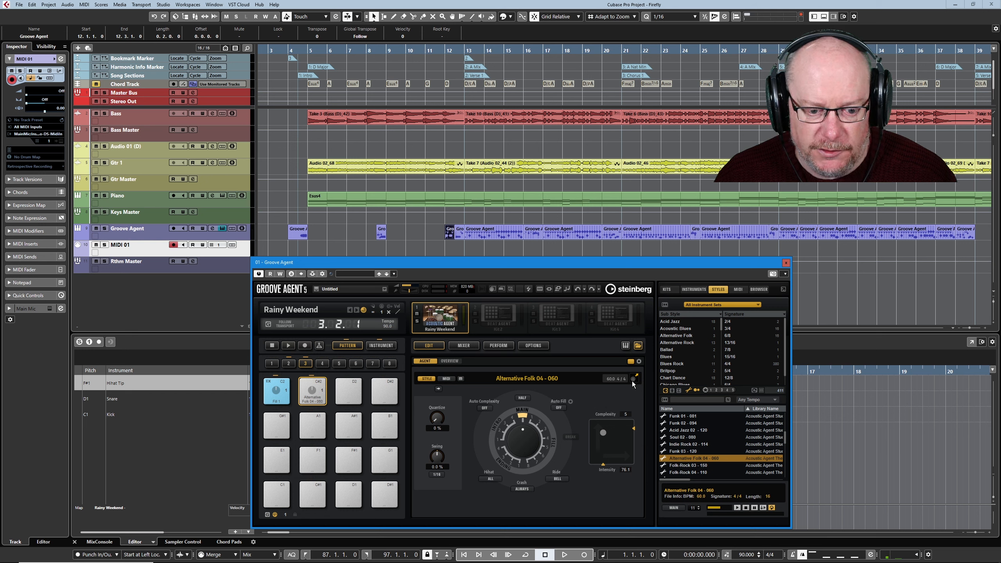
Export the Alternative Folk pattern onto the MIDI 01 track at bar 5 and split it at bar 8 and halfway through bar 8
drag(634, 378, 308, 253)
right_click(362, 233)
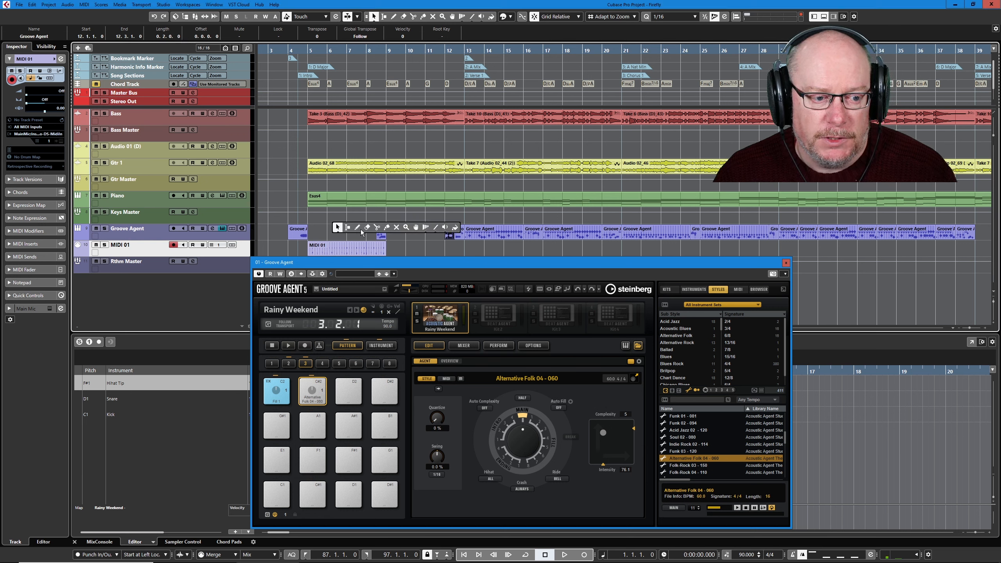
click(377, 227)
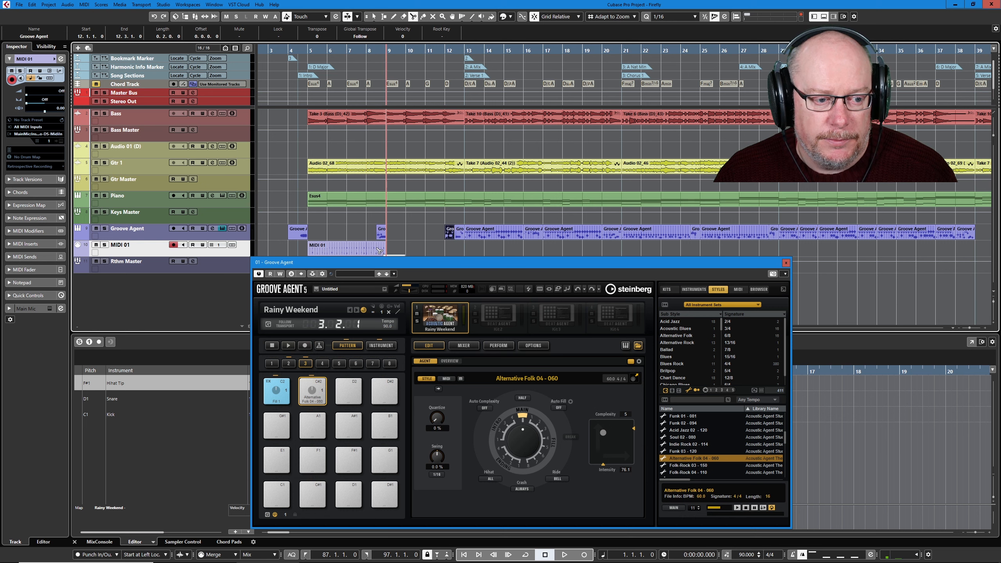
click(373, 249)
key(h)
click(458, 248)
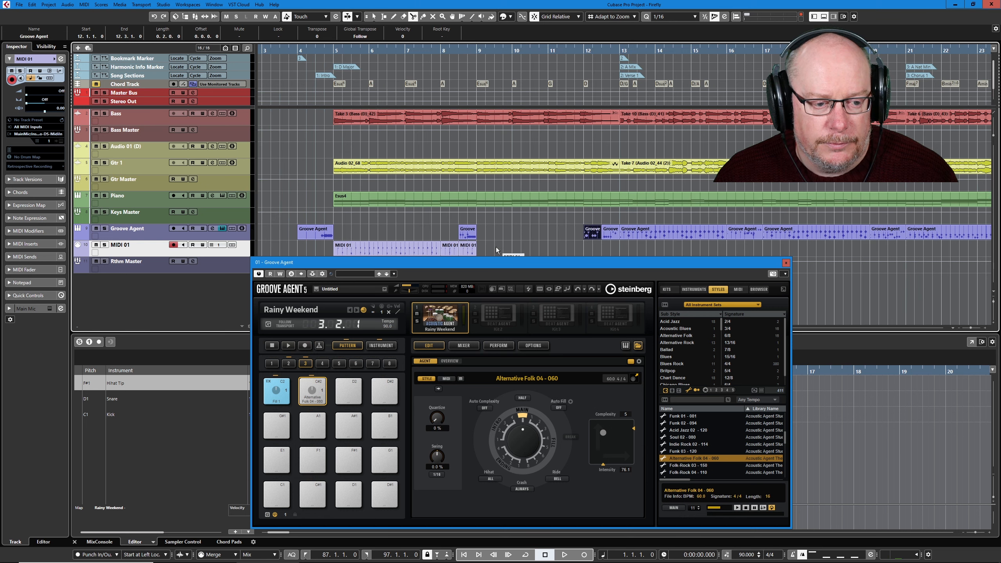
Move the MIDI parts before the bar 8 fill onto the Groove Agent track and place a duplicate of the three-bar part at bar 9
key(1)
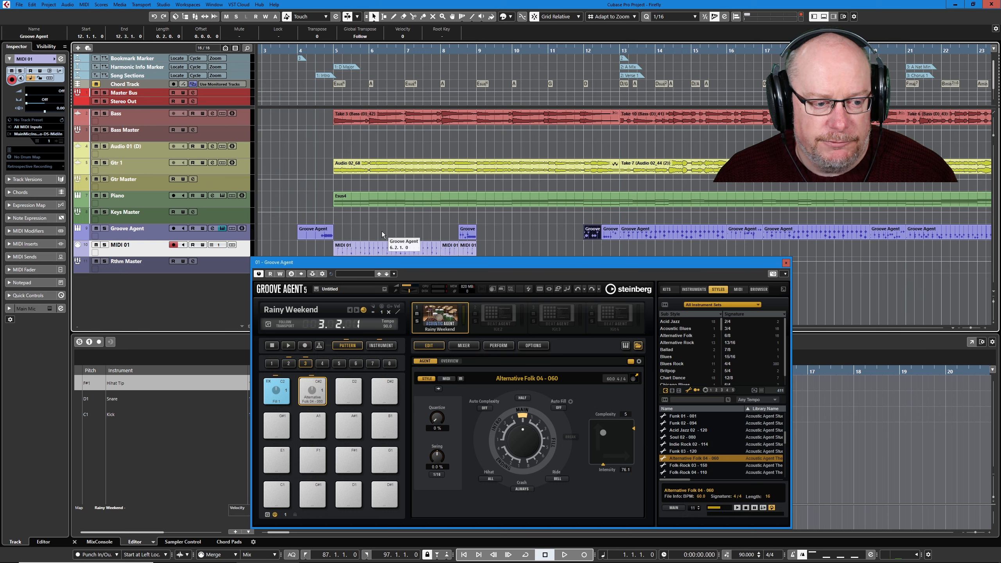
drag(381, 234, 406, 229)
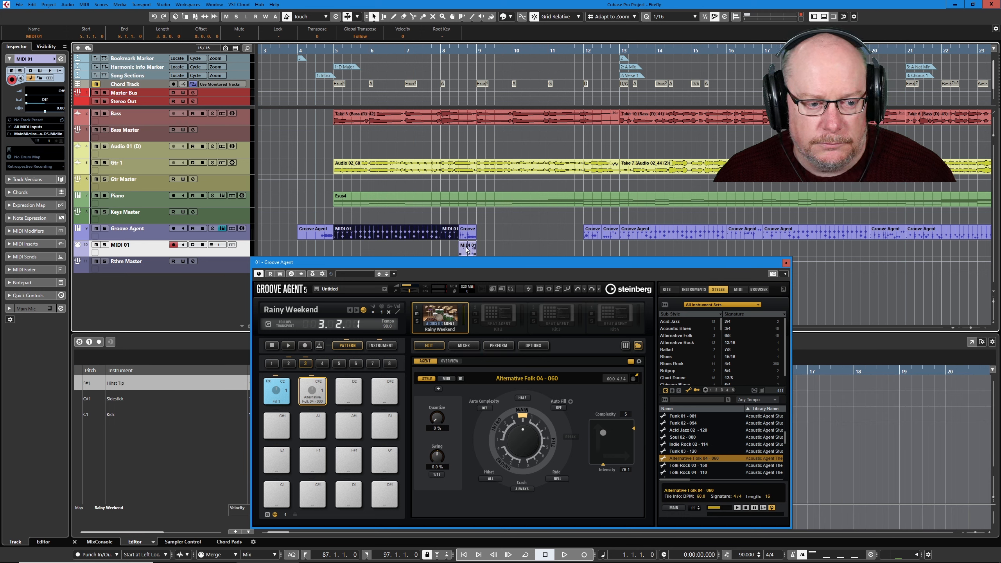
click(393, 248)
click(396, 229)
key(ctrl+d)
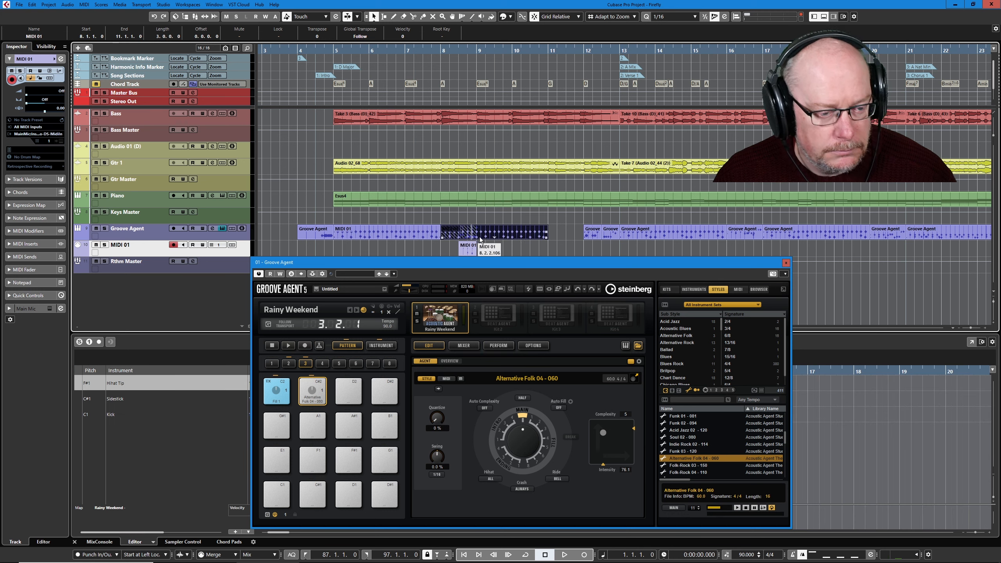
drag(480, 239, 516, 236)
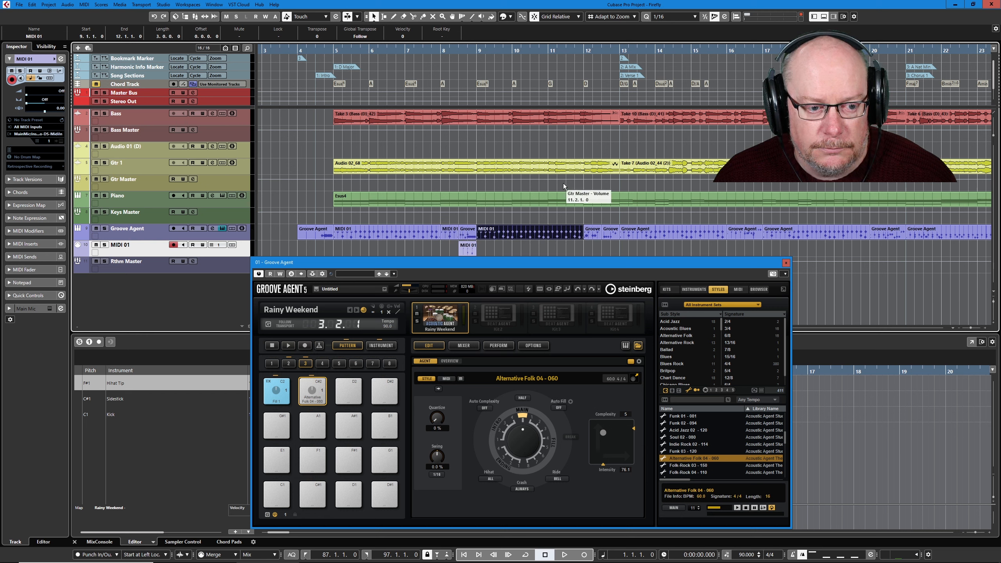
Erase the leftover half-bar part from the MIDI 01 track
right_click(464, 241)
click(490, 236)
click(467, 248)
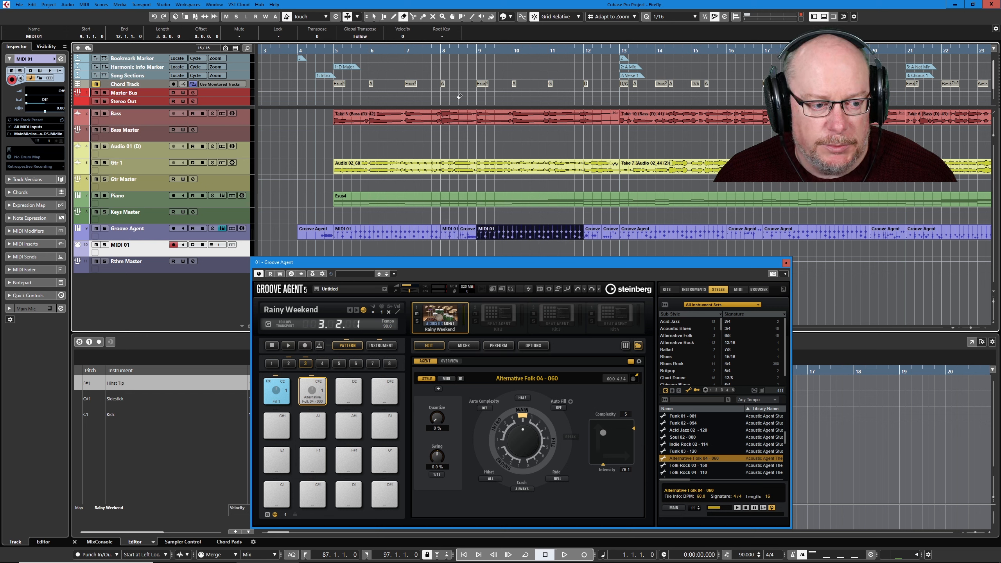
Play the project from bar 4 to listen to the new intro drums up to bar 13
click(317, 50)
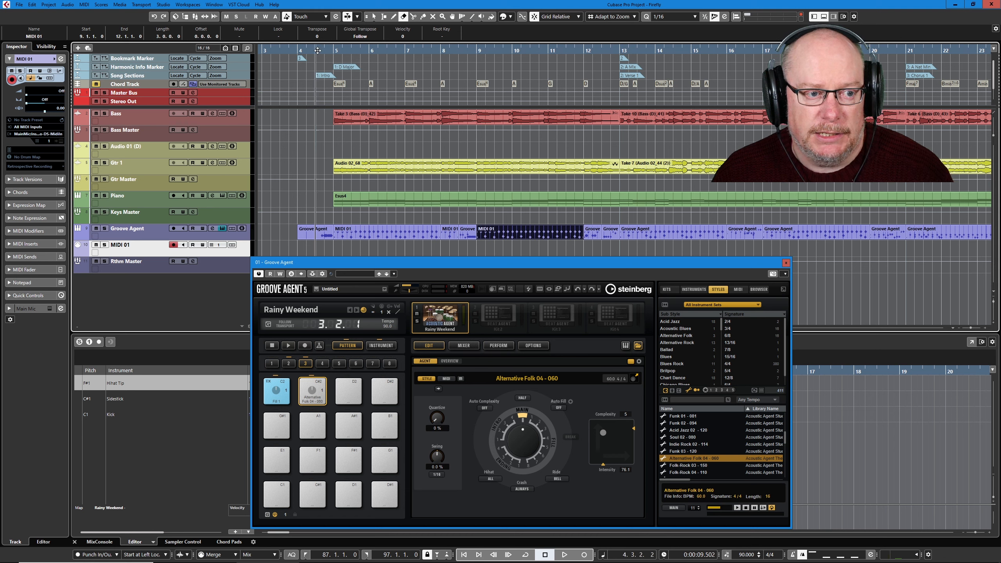
key(space)
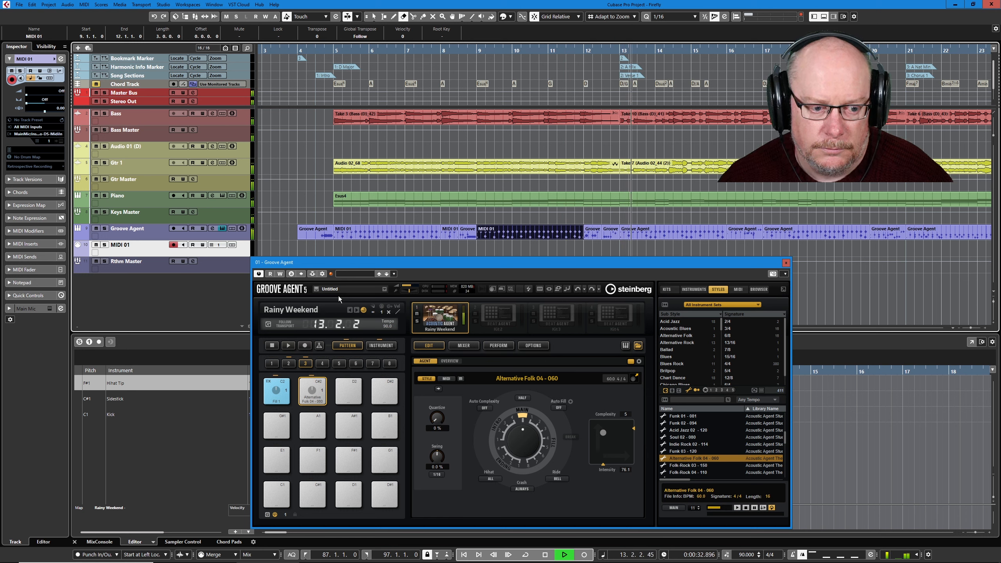
key(space)
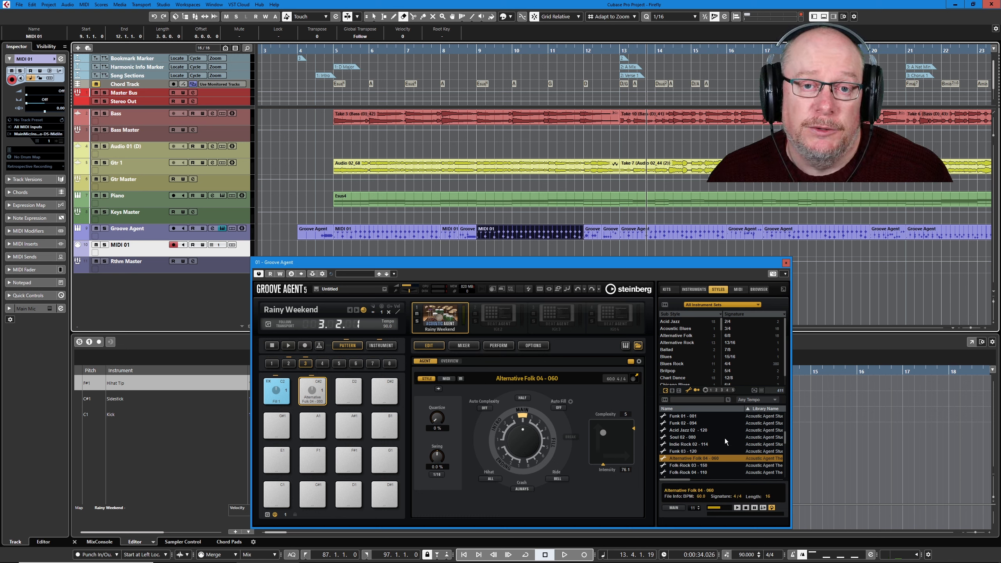
Assign the Folk-Rock 03 - 150 style to the third pad in the first row
scroll(717, 435, down, 2)
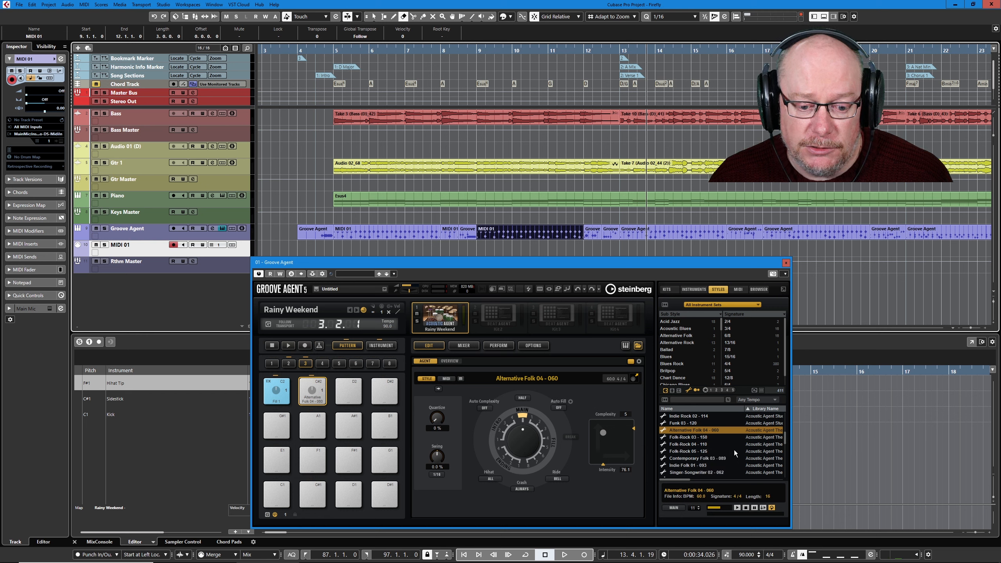
drag(694, 437, 348, 388)
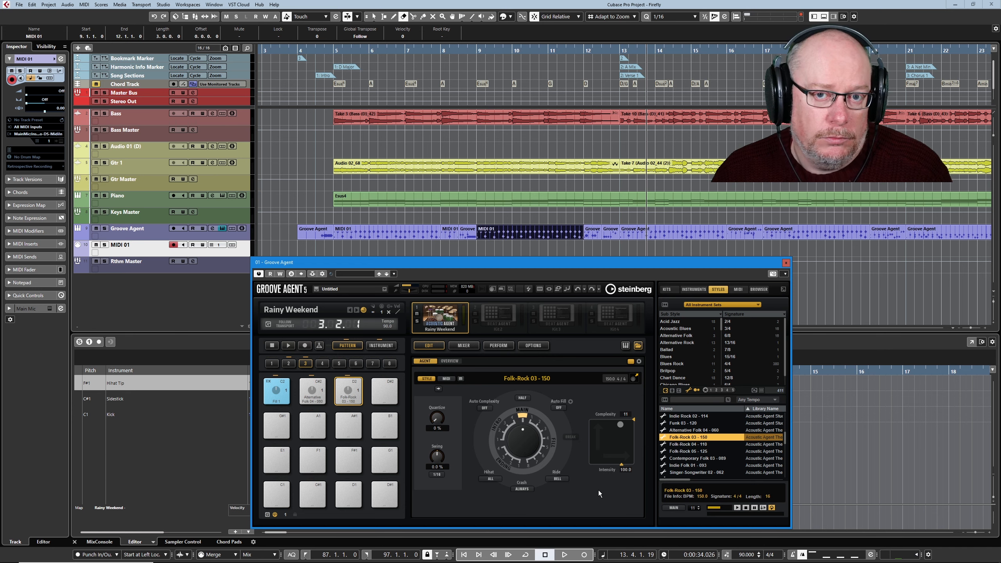
Set the cycle range from bar 29 to bar 37, audition the bridge, and close the Groove Agent window
key(1)
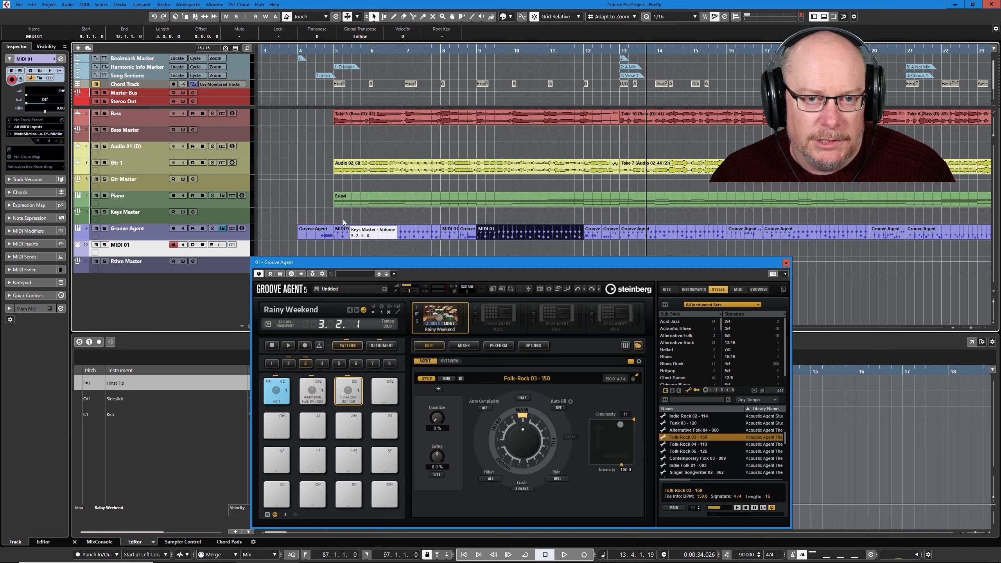
scroll(322, 233, down, 2)
scroll(322, 233, down, 4)
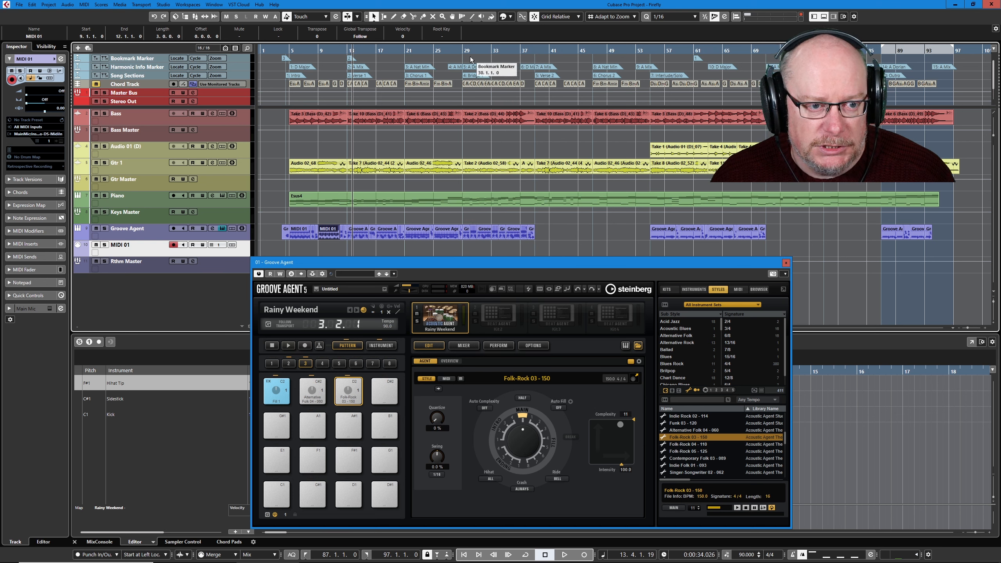
drag(474, 44, 520, 46)
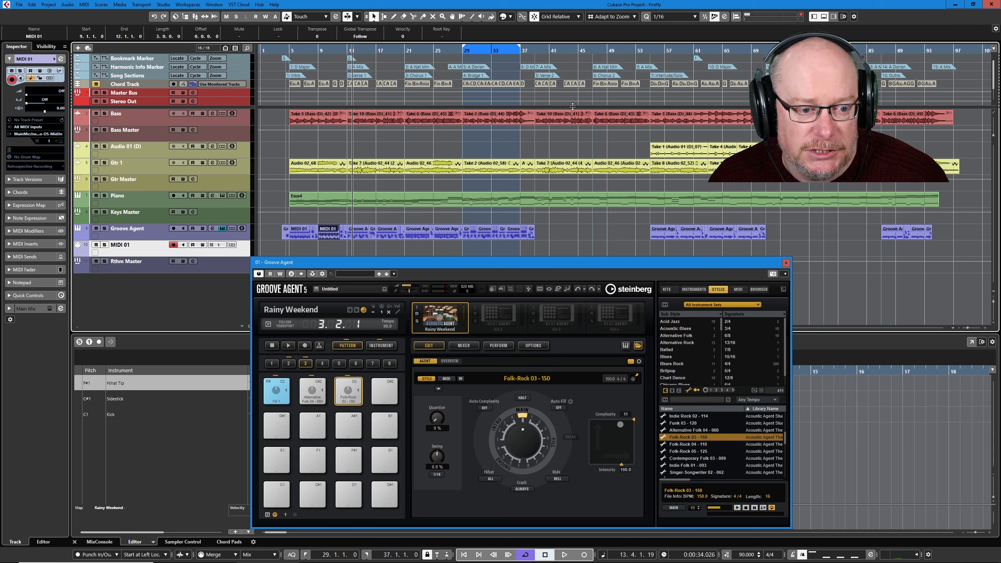
key(space)
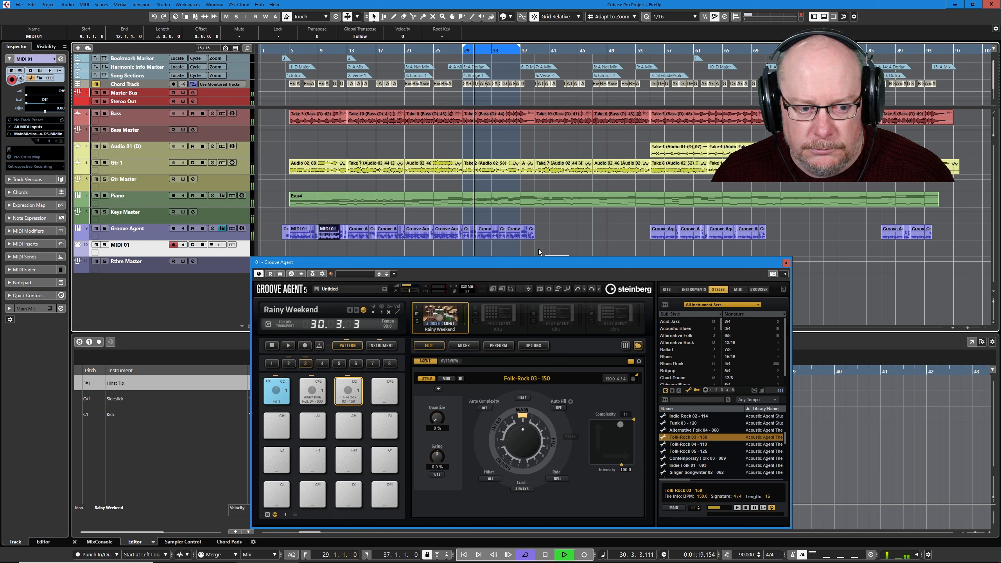
key(space)
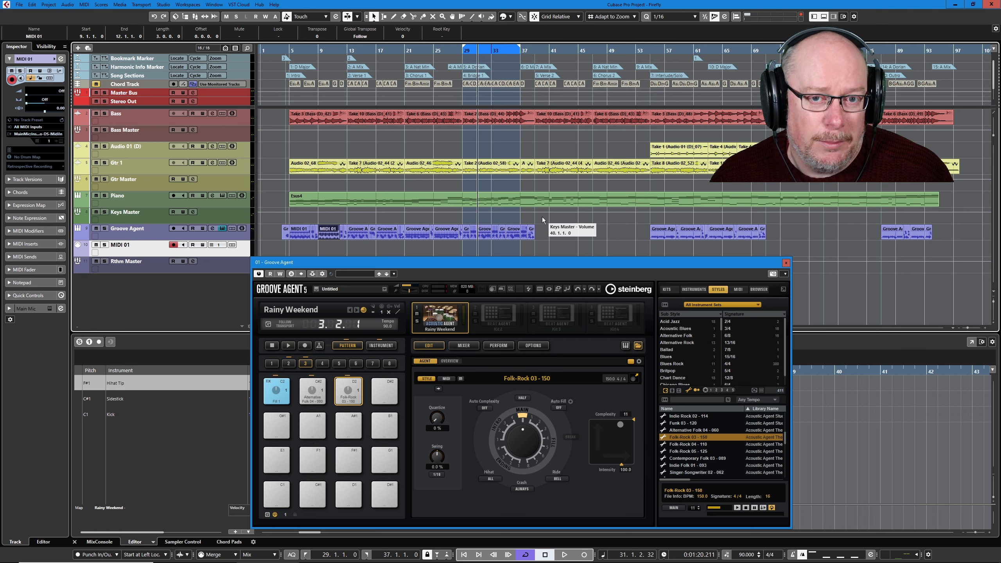
click(786, 262)
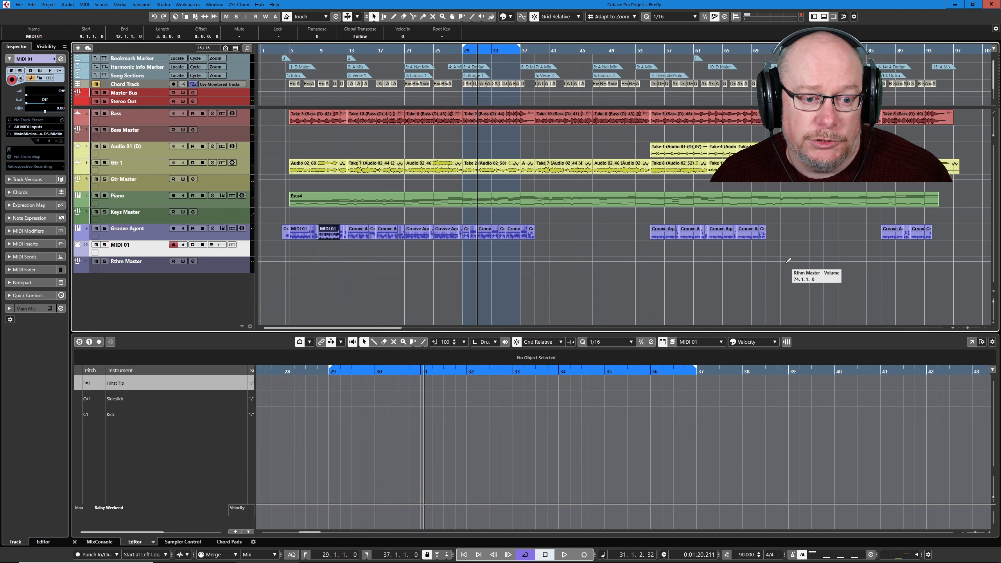
Extend the cycle range to bar 39 and glue the Groove Agent parts between bars 29 and 39 into one part
ctrl+scroll(504, 231, up, 4)
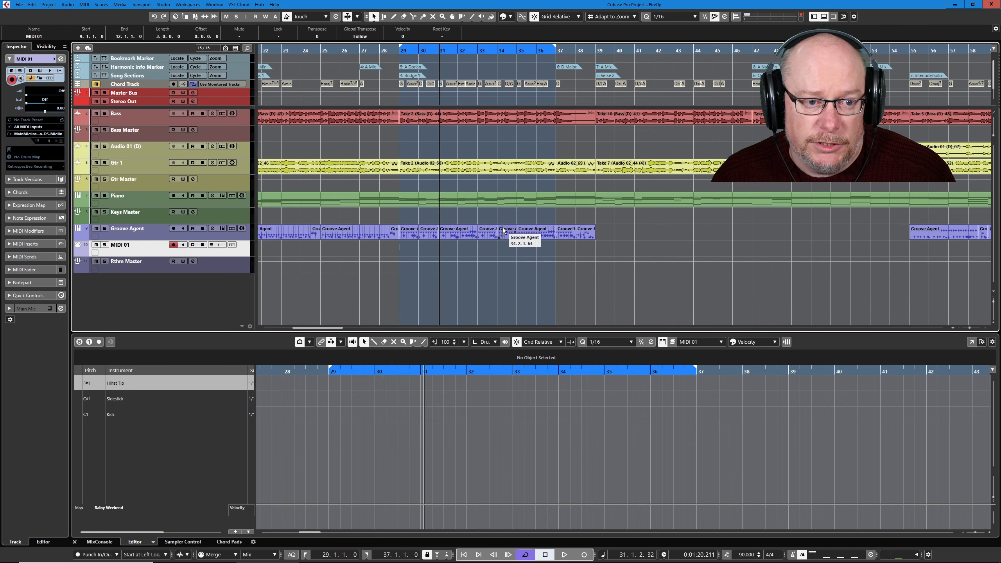
drag(555, 49, 596, 50)
drag(662, 239, 408, 220)
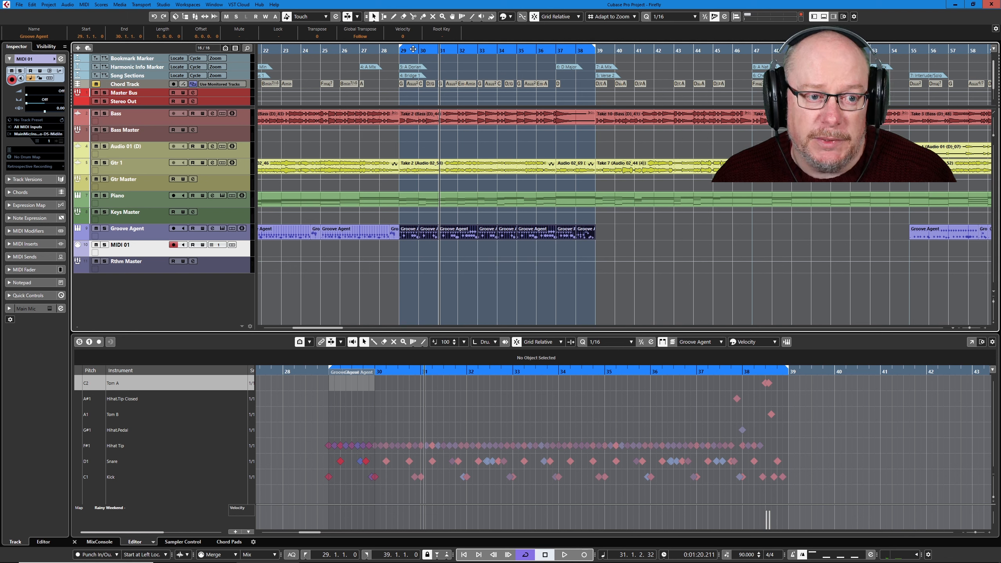
right_click(507, 222)
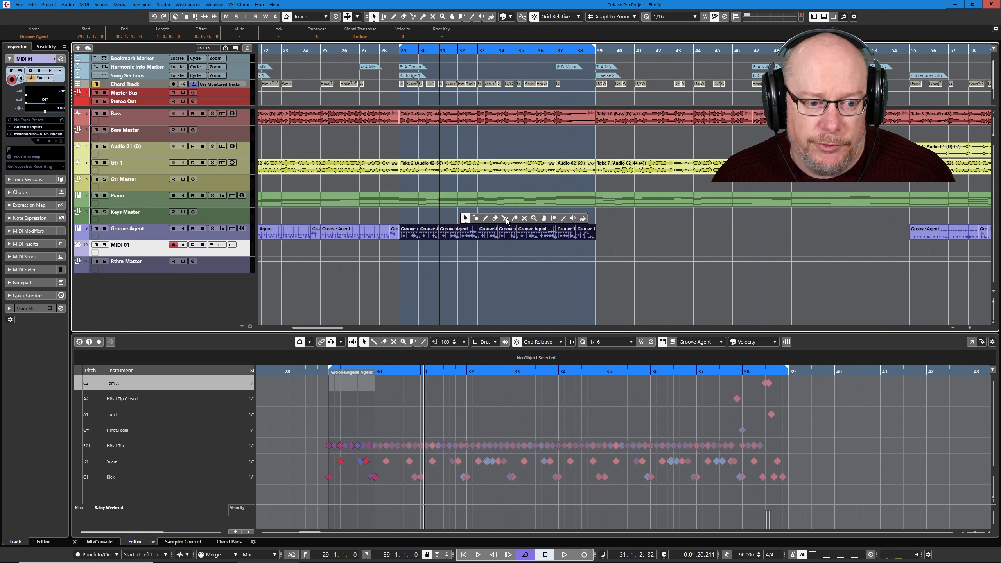
click(515, 219)
click(511, 235)
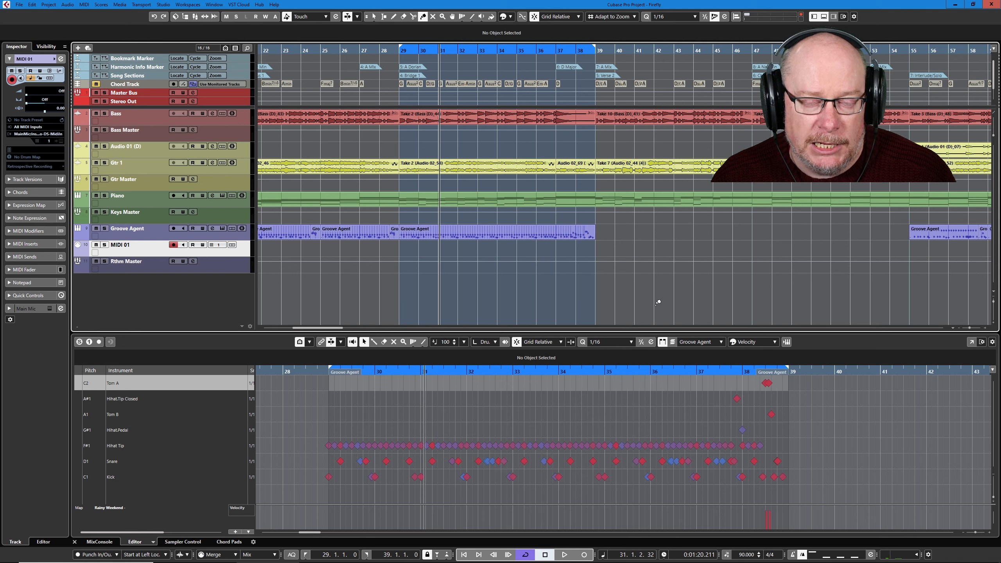
key(1)
Open the glued bridge part in the drum editor and show the drum sounds in use by instrument
click(463, 232)
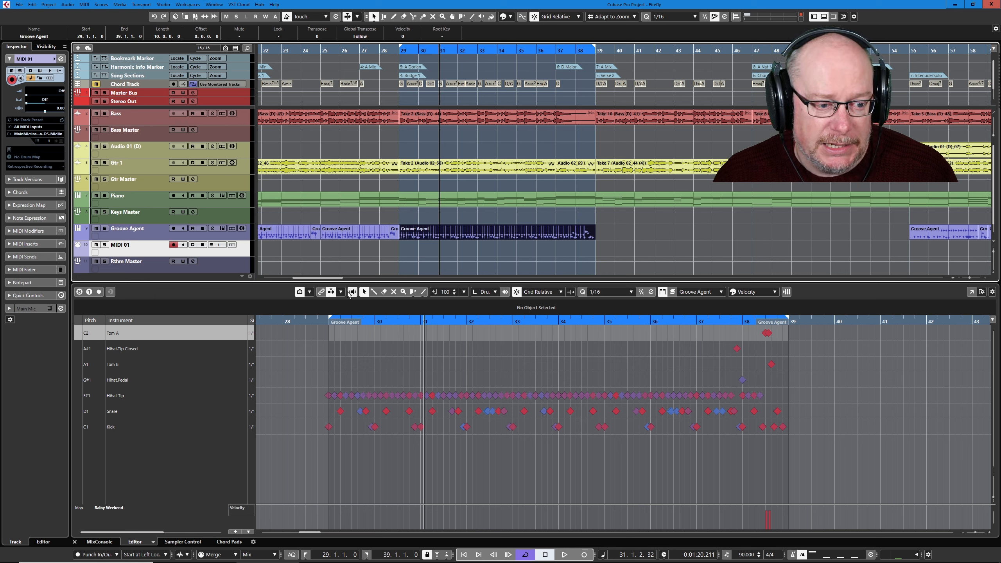
click(310, 292)
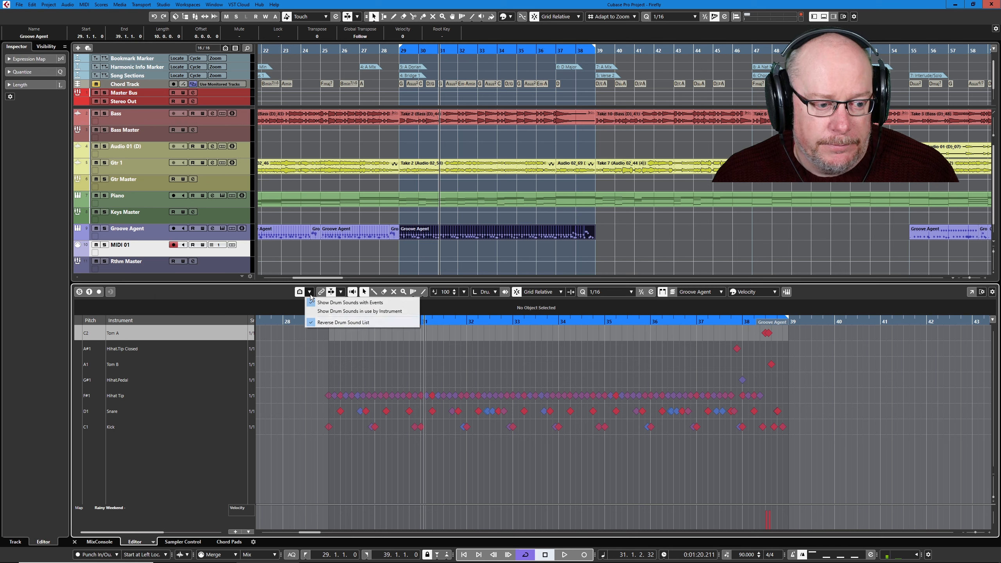
click(357, 311)
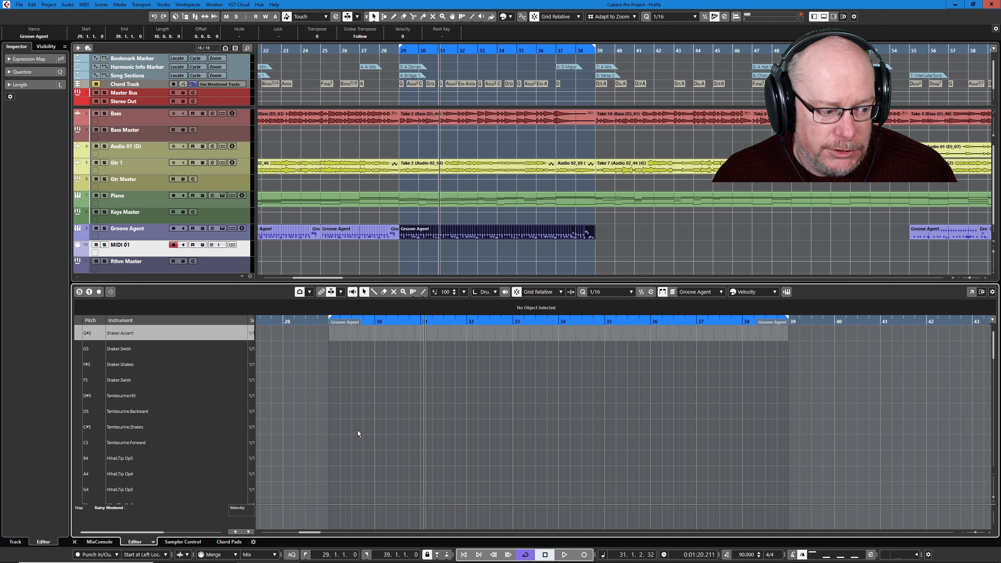
scroll(361, 433, down, 10)
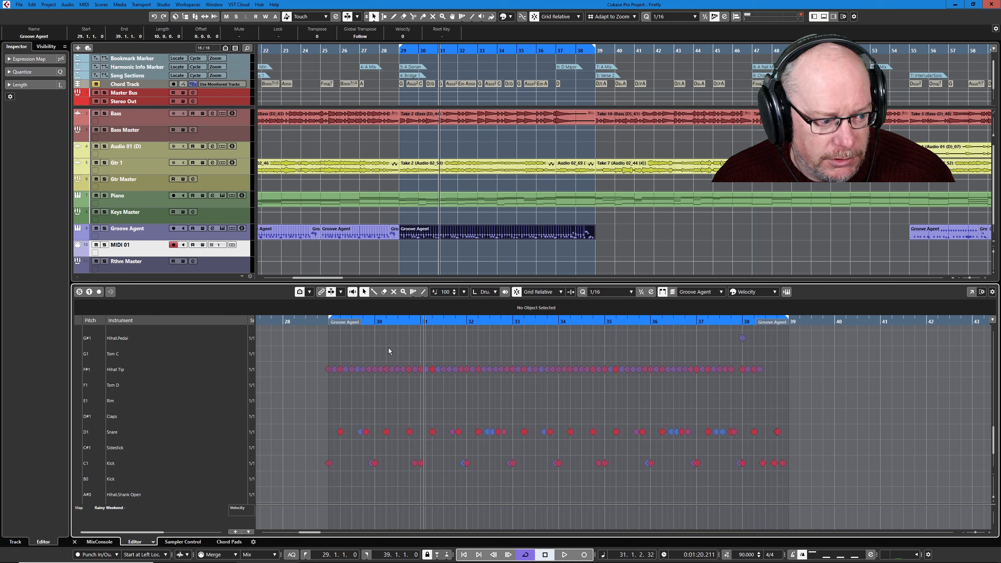
Move the snare hits from bar 29 up to bar 37 to the Sidestick and listen to the bridge
drag(334, 420, 698, 442)
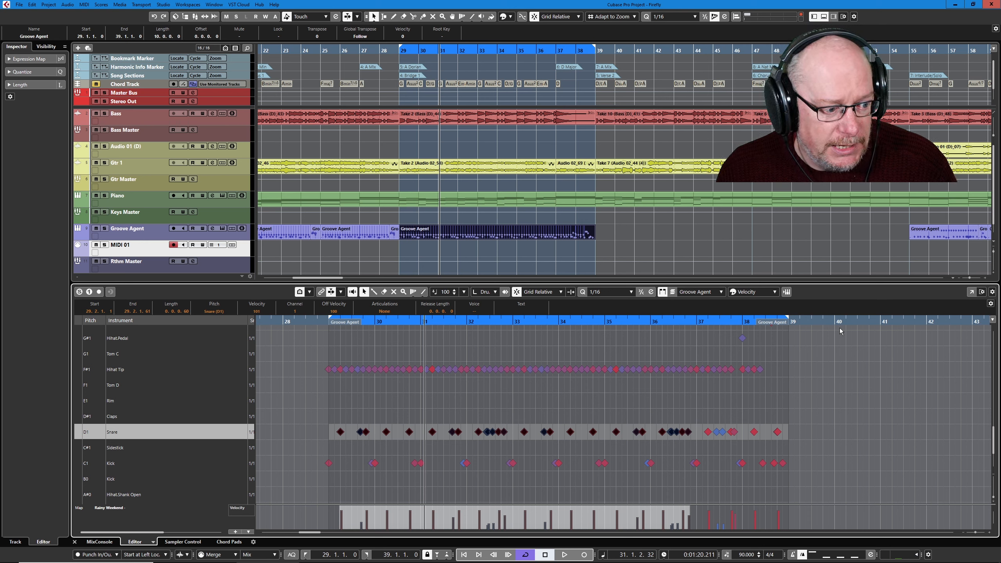
key(Down)
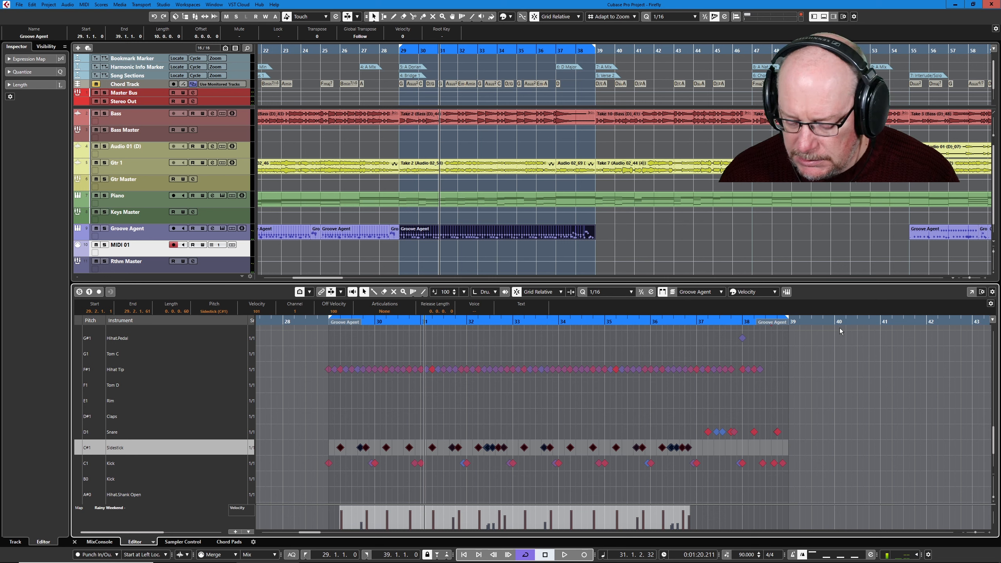
key(space)
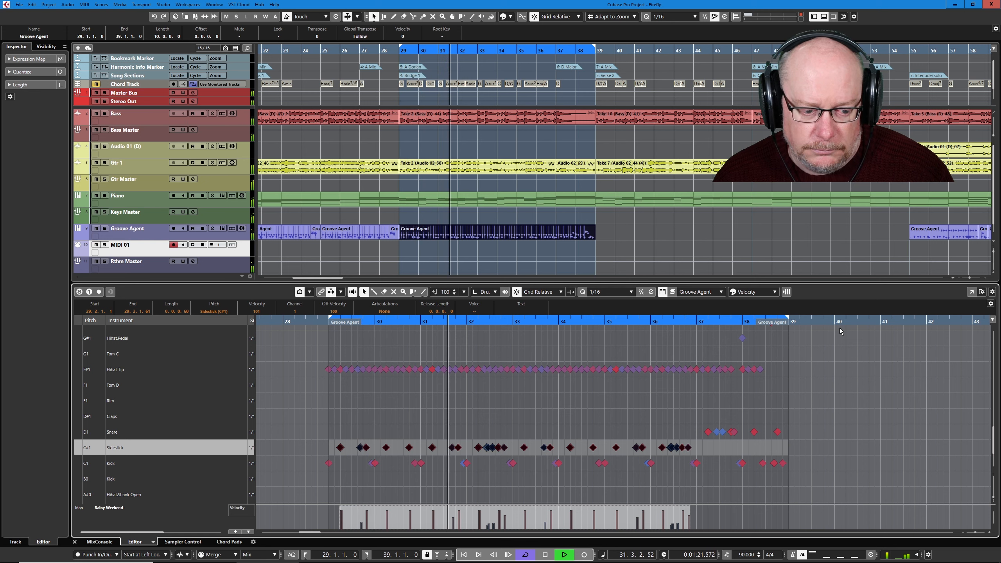
click(508, 429)
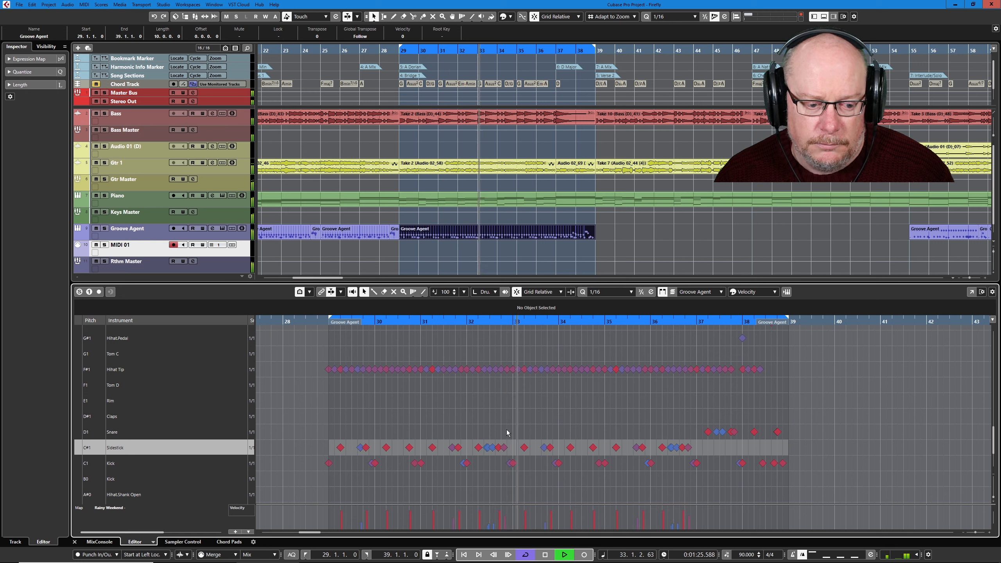
key(space)
Move the last three sidestick hits in bar 32 back to the Snare and play the bridge through to bar 38
drag(491, 438, 512, 454)
key(Up)
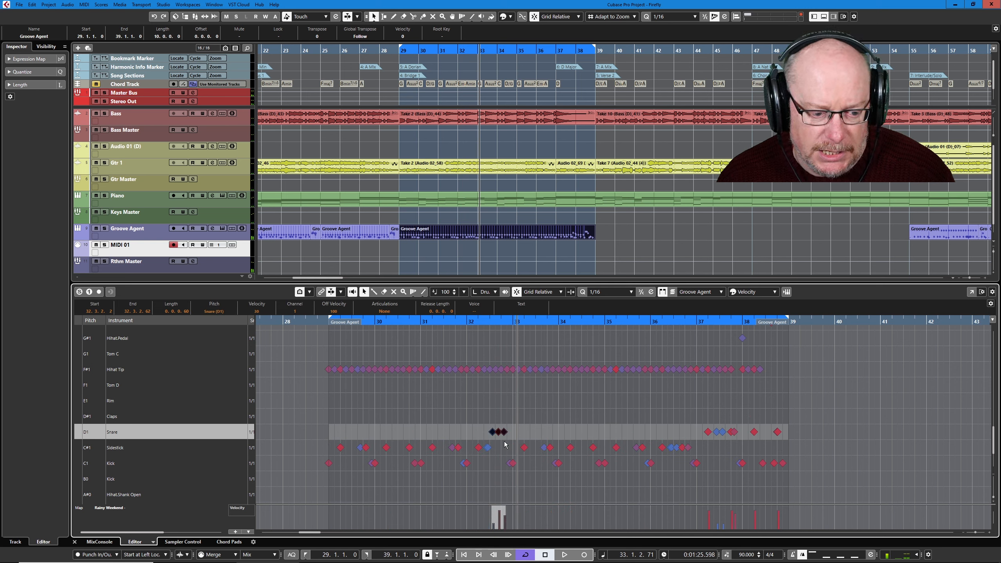
key(space)
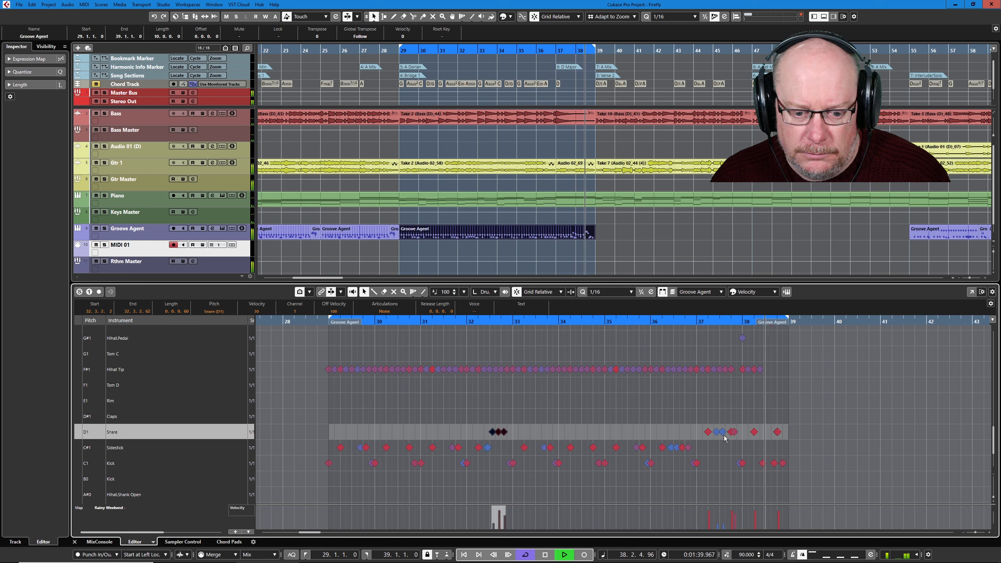
key(space)
Move the first three snare hits in bar 37 to the Sidestick and listen to the end of the bridge
drag(695, 421, 727, 436)
key(Down)
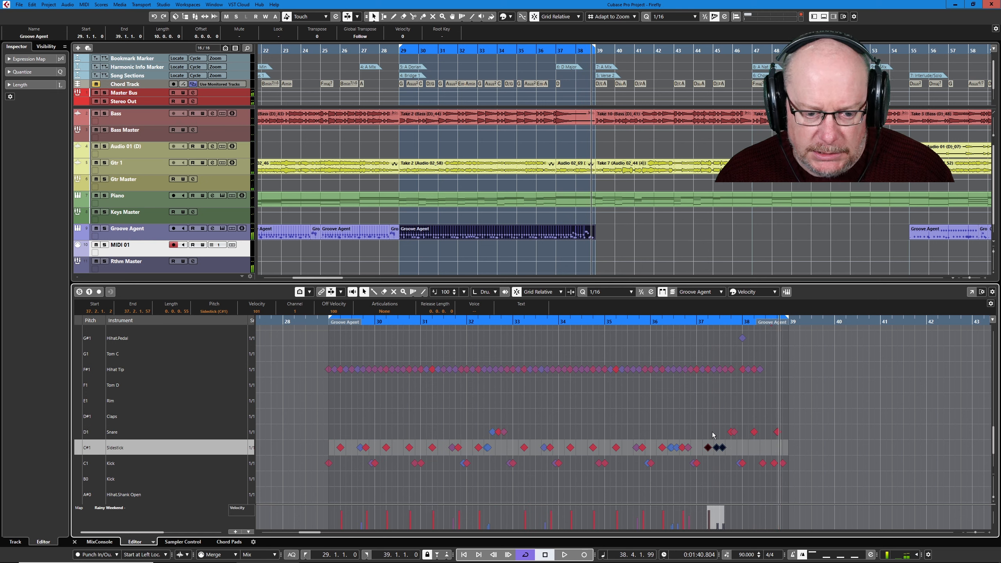
click(661, 319)
key(space)
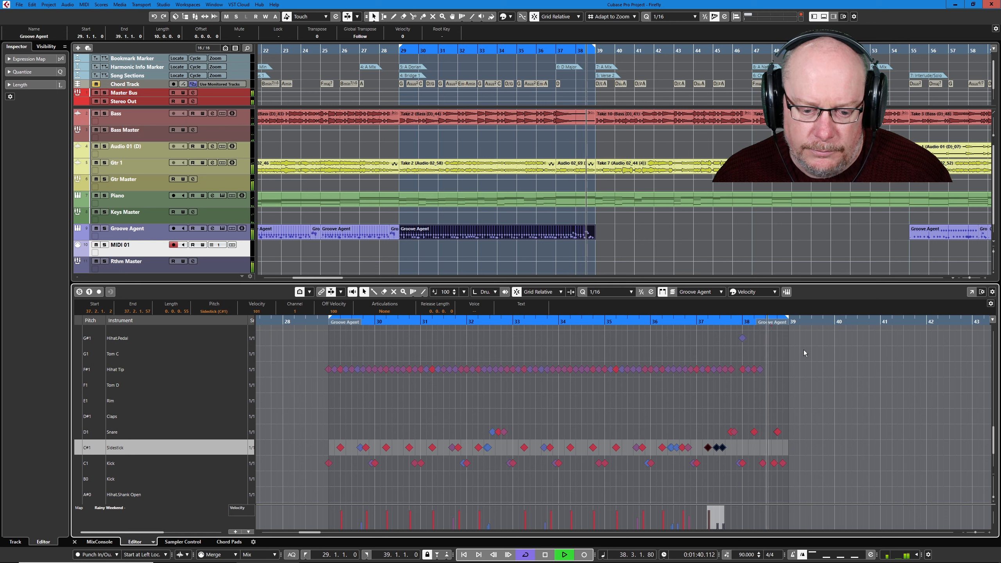
key(space)
Limit the drum editor's list to the drum sounds with events
scroll(696, 412, up, 3)
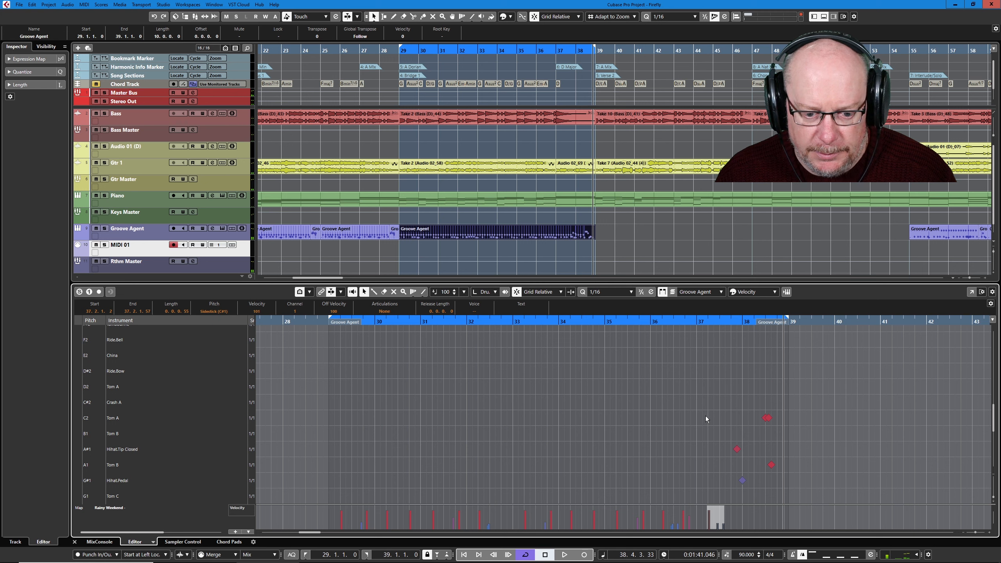
scroll(706, 412, up, 3)
scroll(705, 412, down, 4)
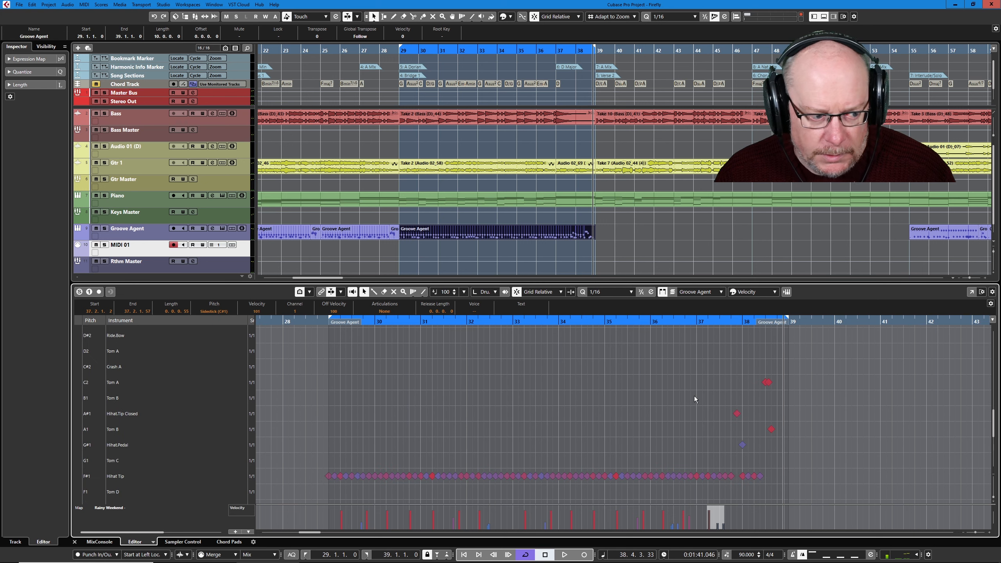
click(310, 292)
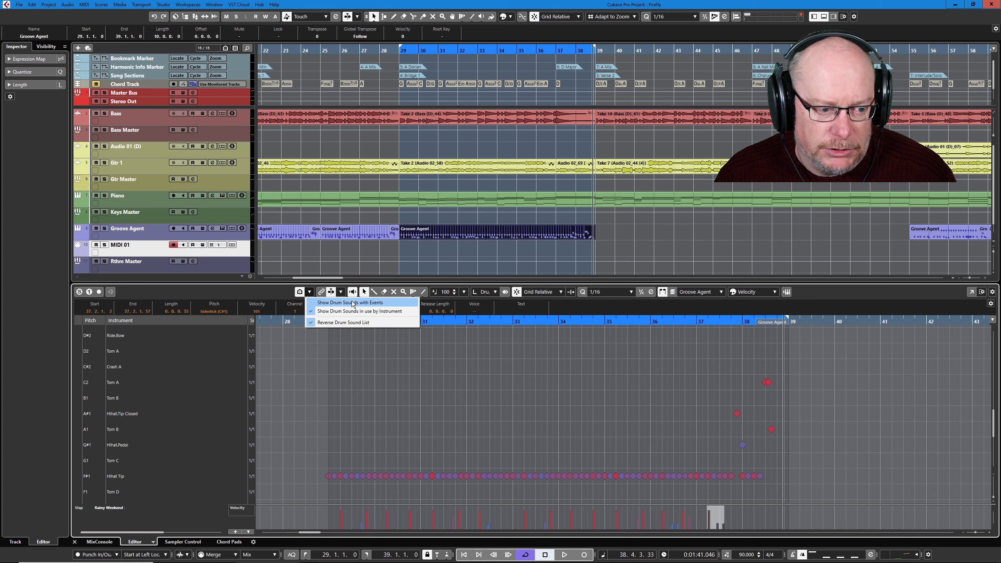
click(352, 302)
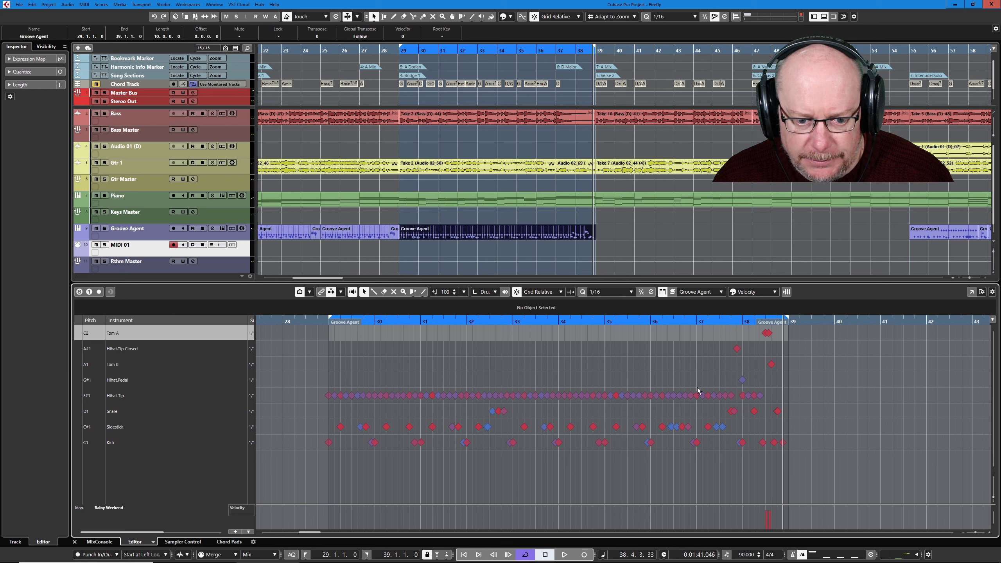
Set the cycle range from bar 37 to bar 39 and move the first Tom A hit in bar 38 to Hihat Tip
drag(698, 324, 793, 336)
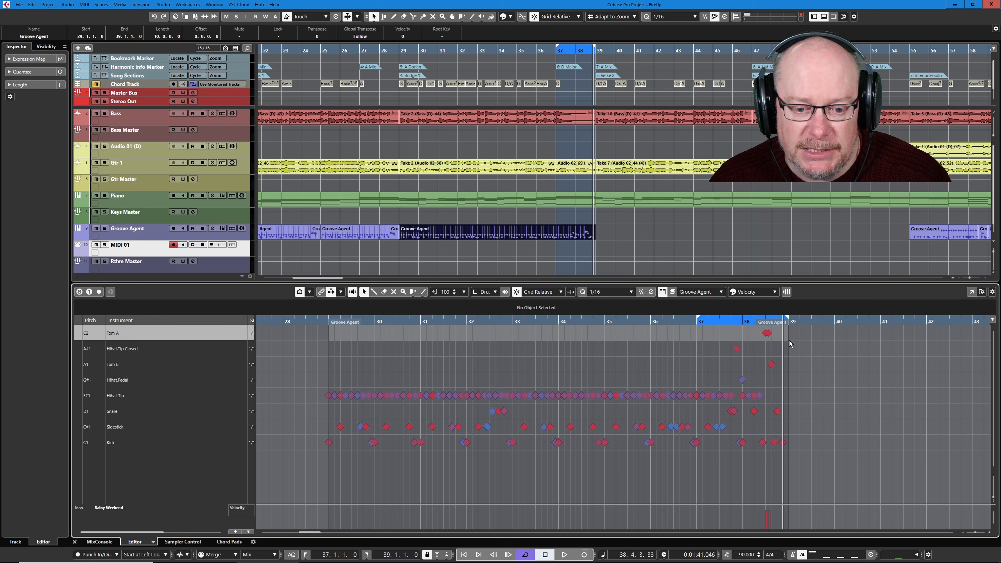
click(766, 334)
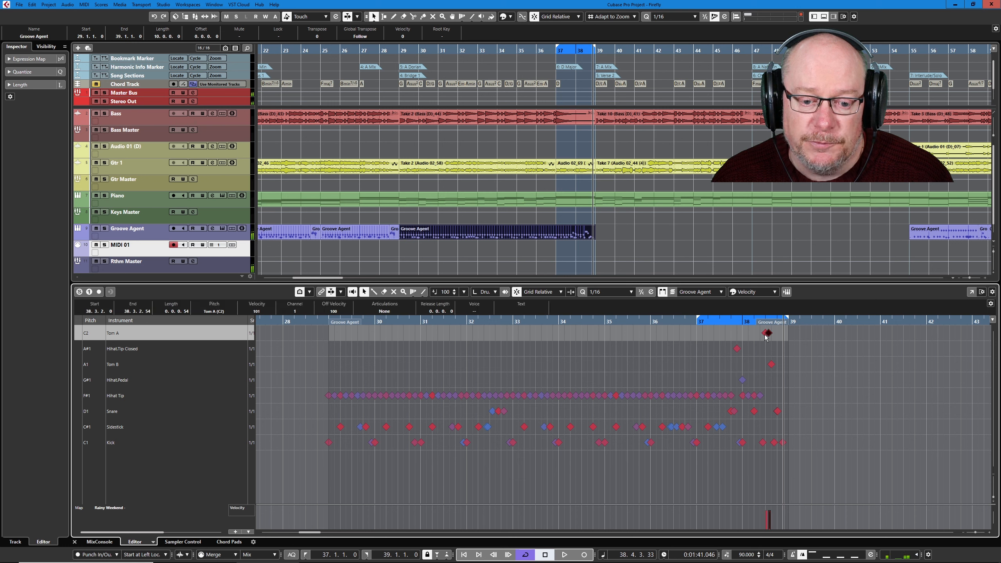
click(765, 335)
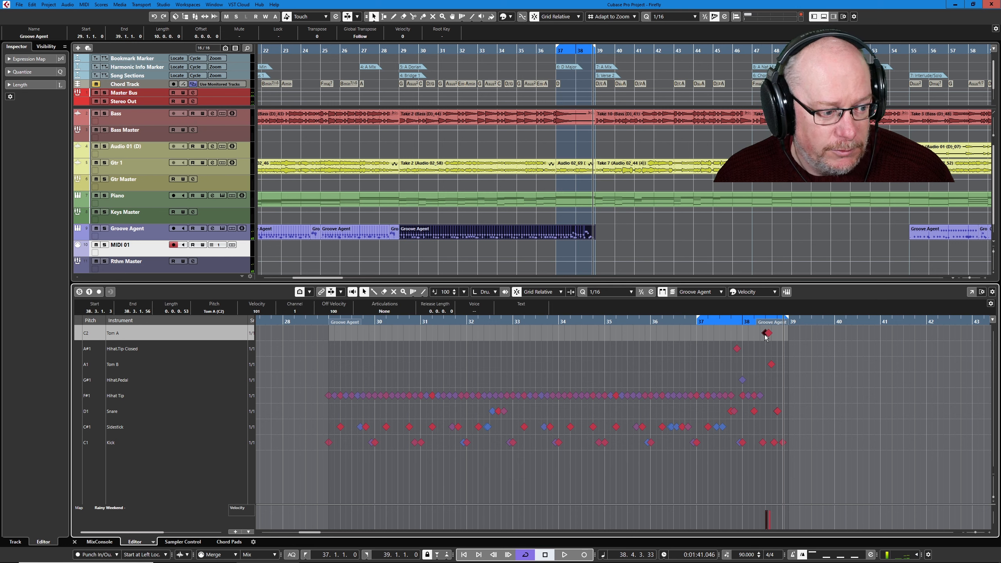
key(Down)
key(Down)
key(Down)
key(Down)
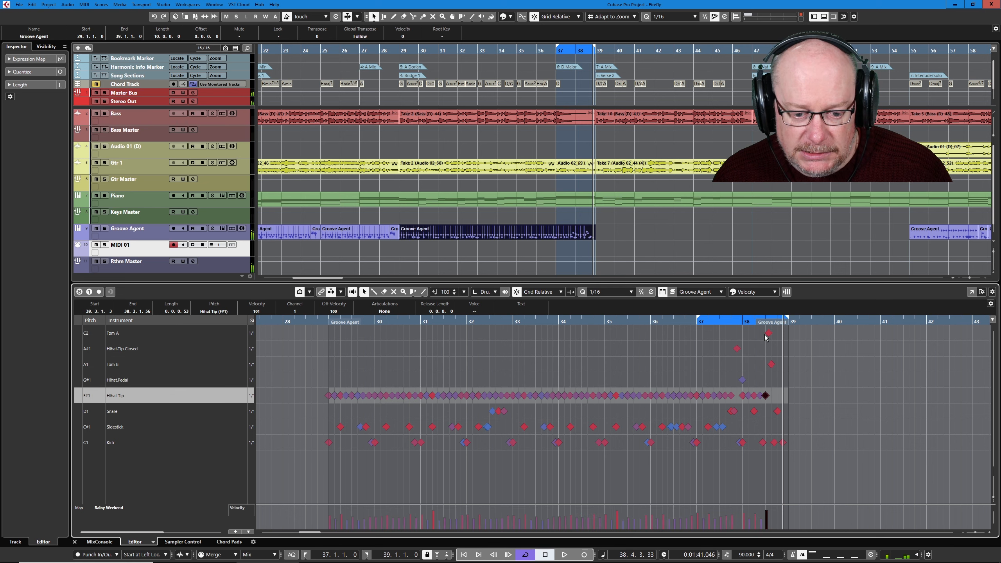
Play the cycled bars 37 to 39 to check the edited fill
key(space)
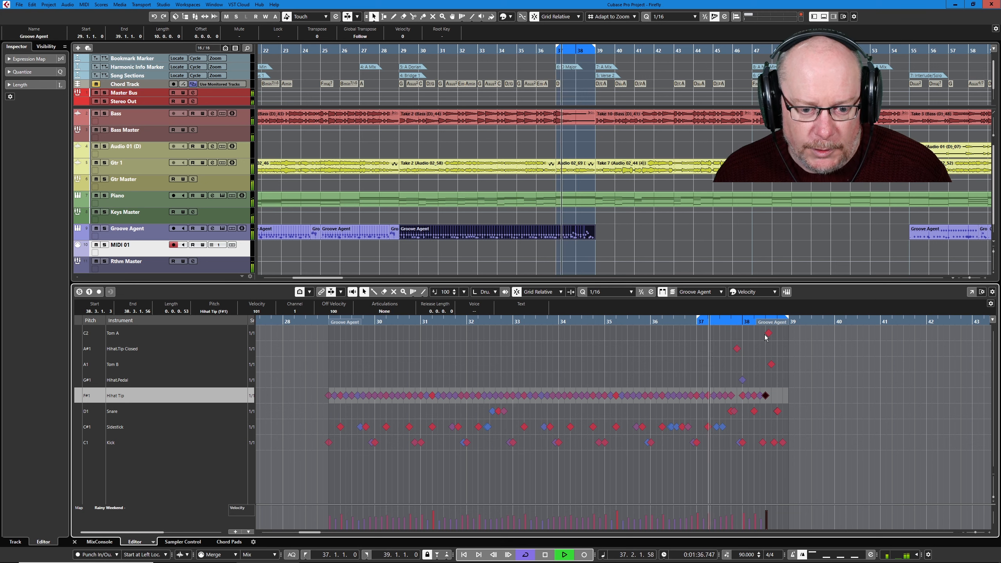
key(space)
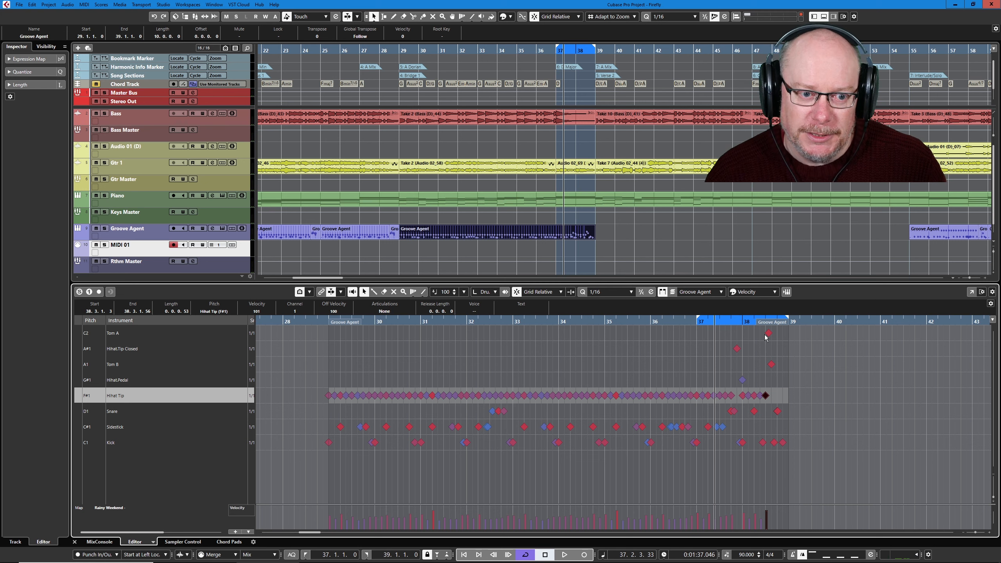
key(space)
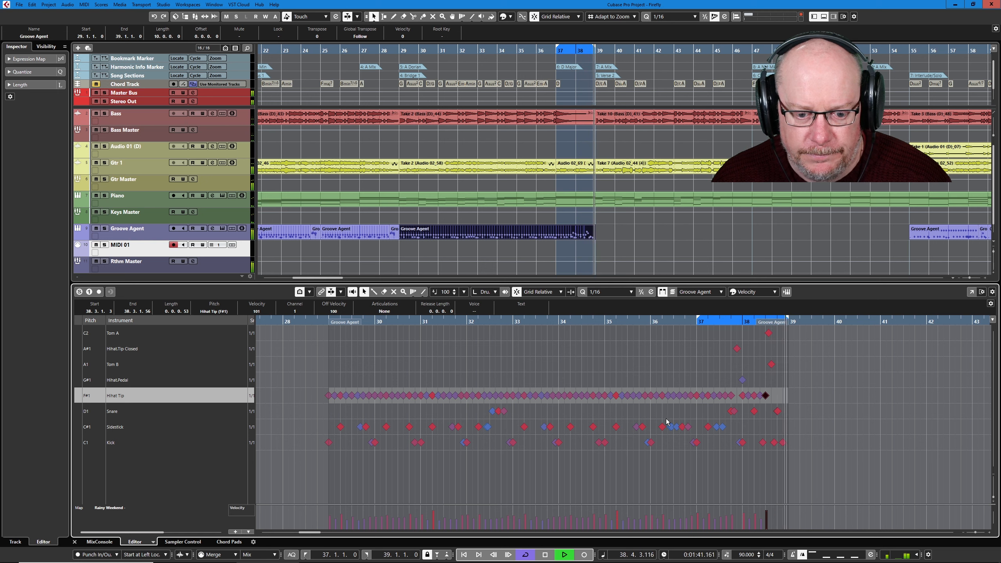
key(space)
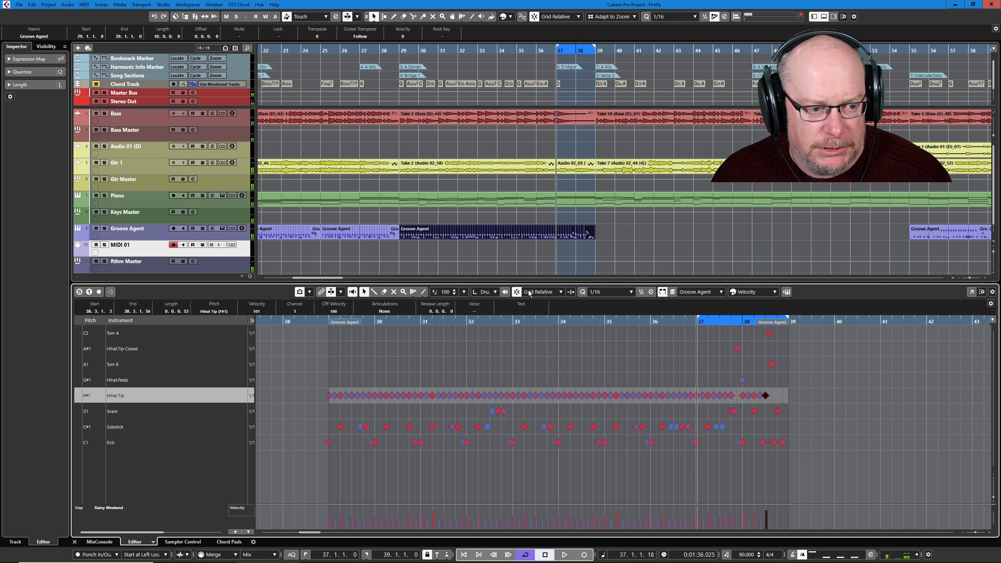
Glue the Groove Agent parts of the interlude and solo, between bars 55 and 71, into one part
scroll(416, 231, down, 4)
drag(562, 220, 654, 254)
right_click(653, 237)
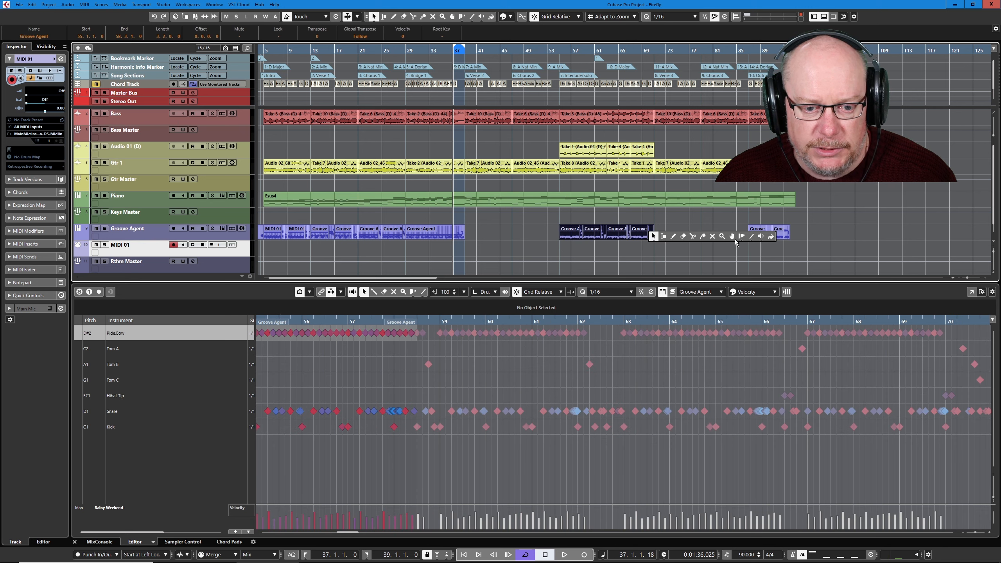
click(732, 237)
right_click(703, 225)
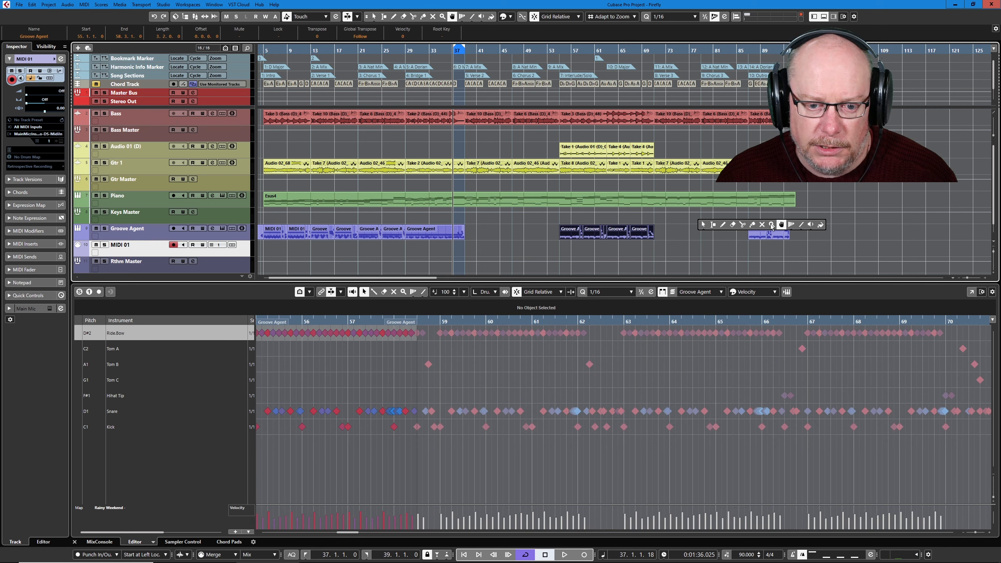
click(752, 225)
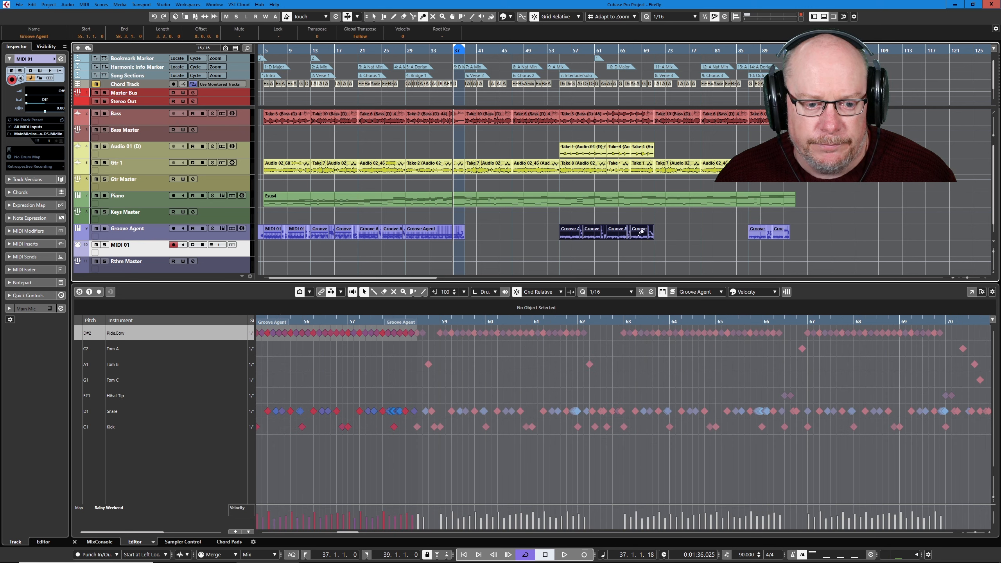
click(598, 228)
key(1)
Set the cycle range to the glued part from bar 55 to bar 71 and play its opening bars
key(p)
key(space)
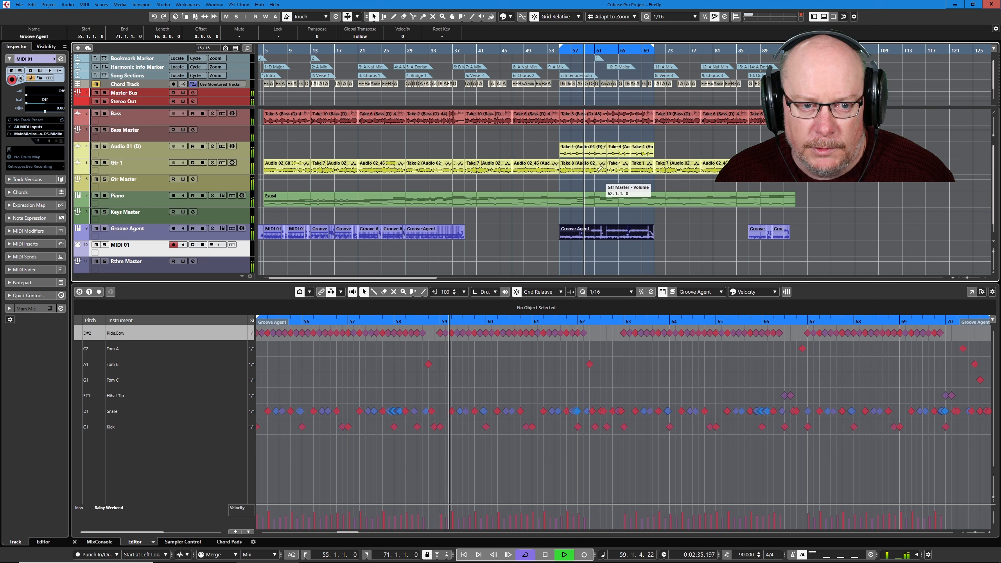
key(space)
Show the drum sounds in use by instrument for the part between bars 55 and 71 in the drum editor
scroll(688, 99, up, 1)
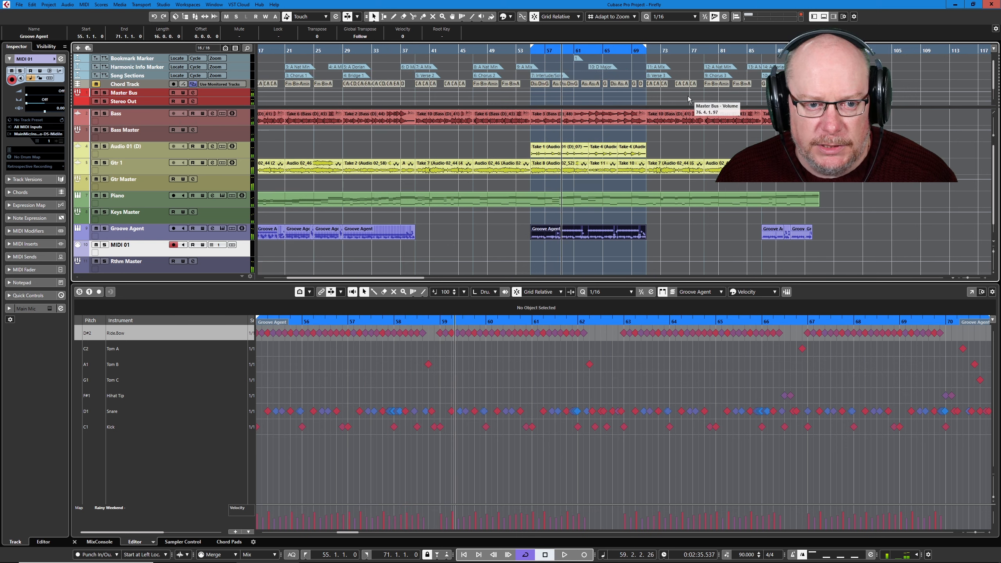
scroll(688, 99, up, 2)
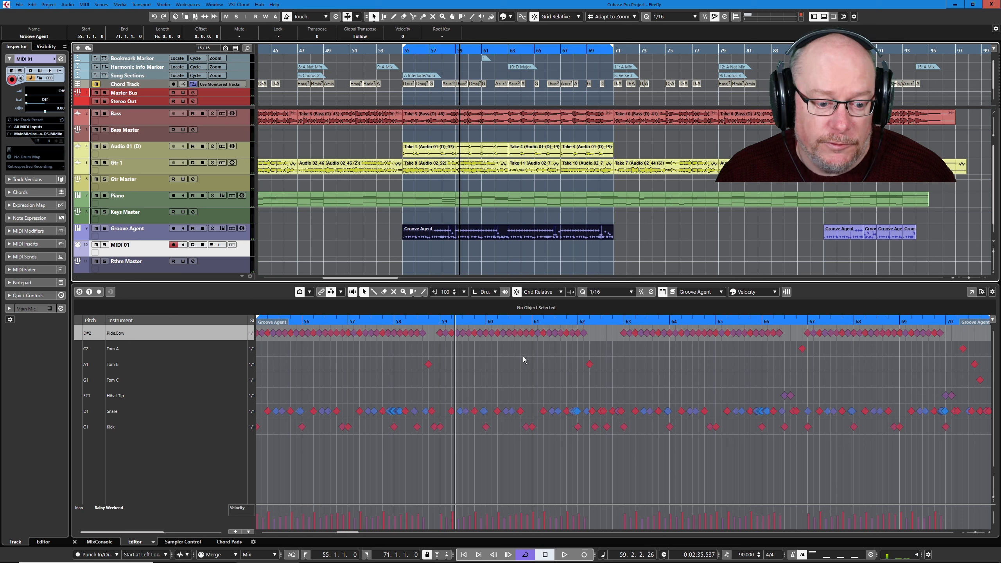
scroll(422, 425, down, 2)
click(306, 412)
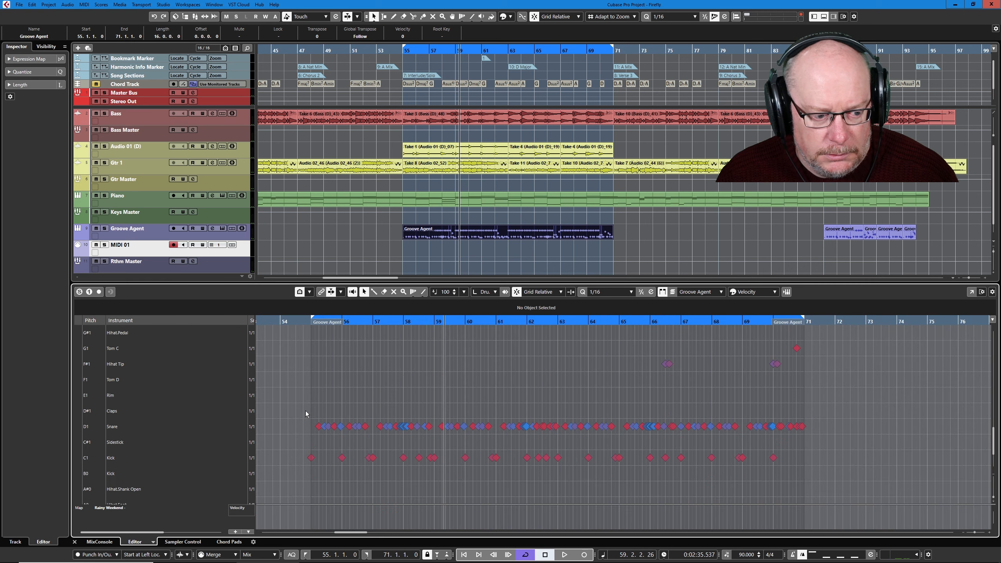
Move the snare hits from bar 55 to about the middle of bar 62 onto the Sidestick and play the section
drag(346, 375, 545, 435)
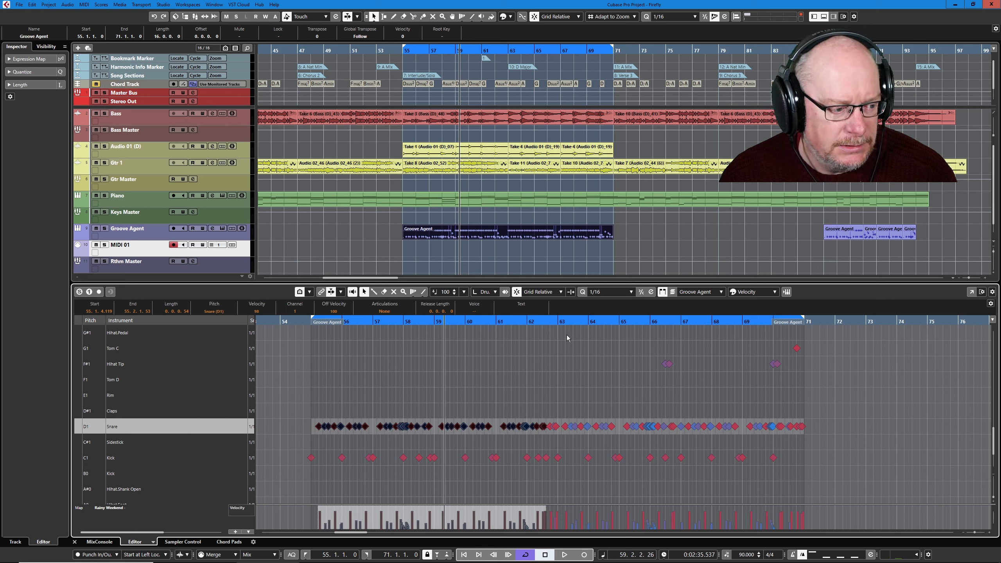
key(Down)
key(space)
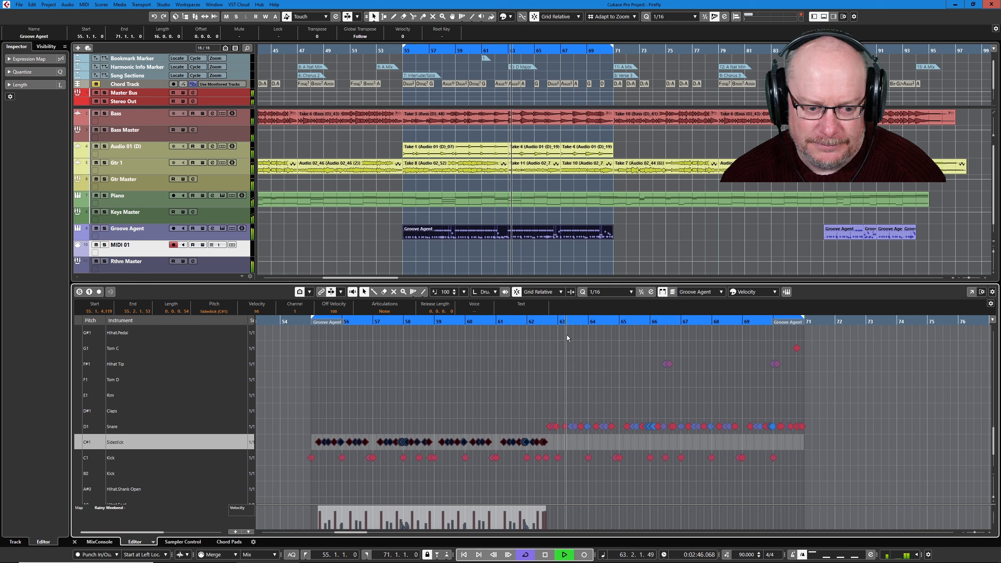
key(space)
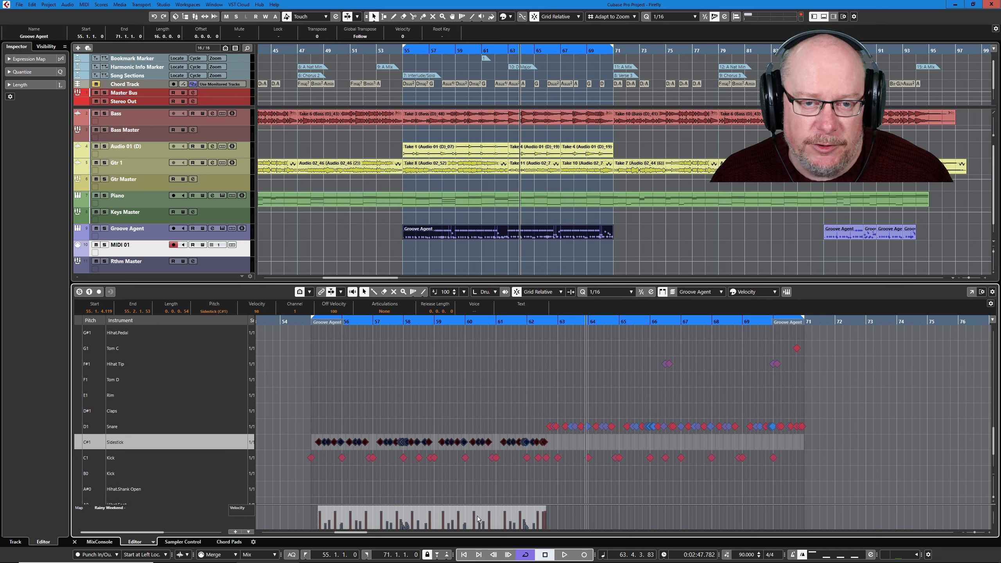
Duplicate the Groove Agent parts of the first verse and chorus, bars 13 to 29, and move the copies to start at bar 39
scroll(462, 240, down, 2)
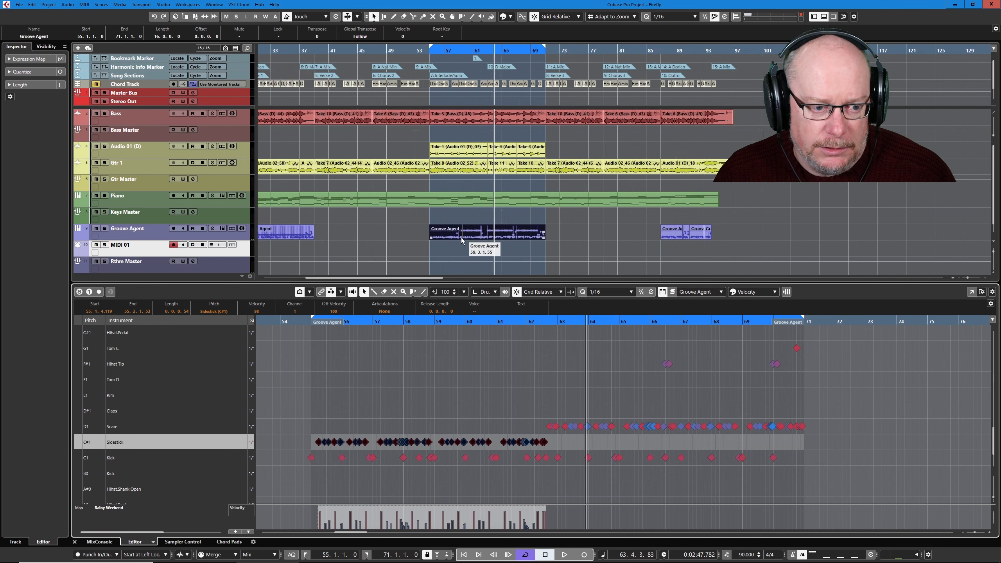
scroll(461, 240, left, 5)
scroll(440, 236, up, 1)
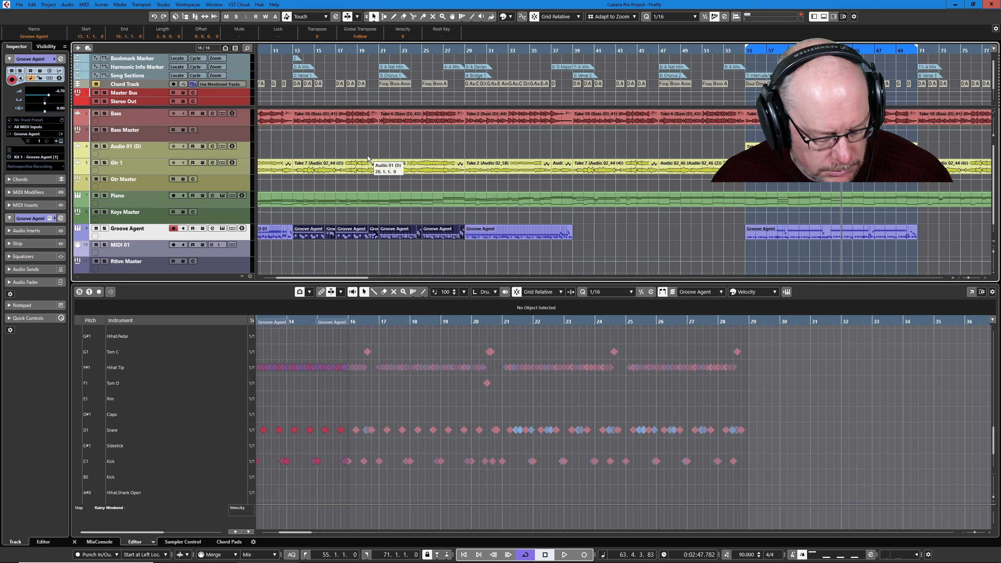
key(ctrl+d)
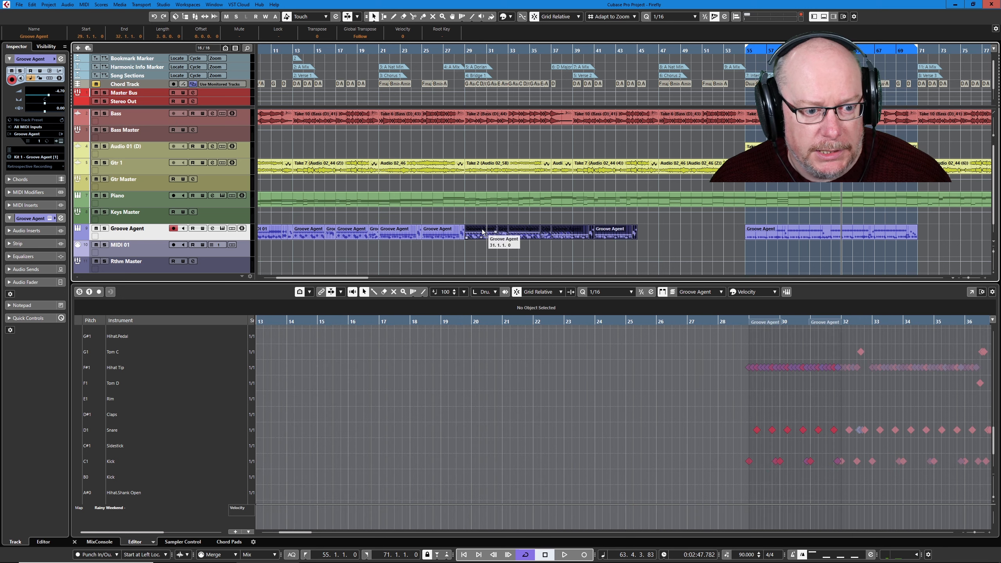
drag(482, 232, 593, 238)
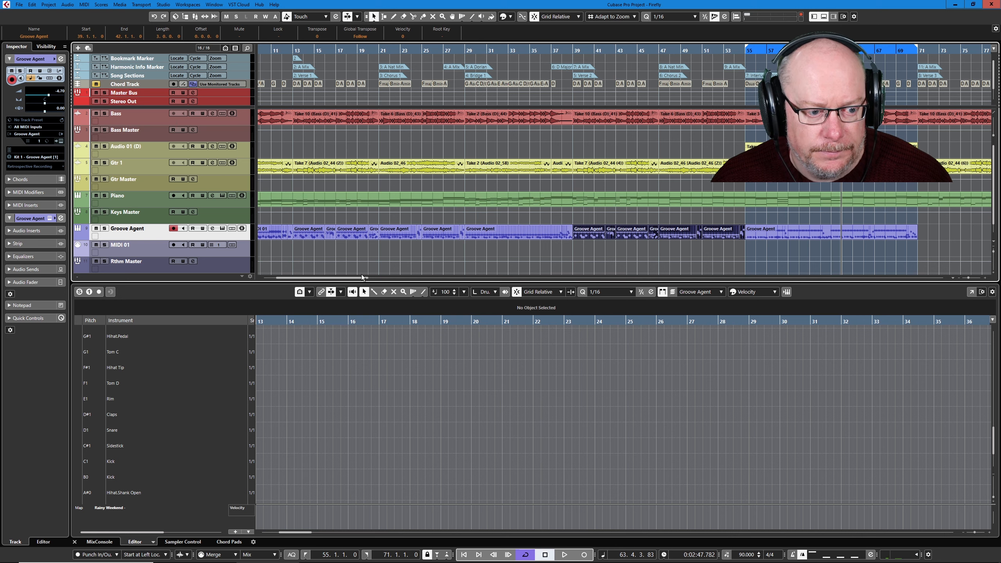
Make another copy of the verse and chorus Groove Agent parts and place it at bar 71
drag(354, 279, 412, 273)
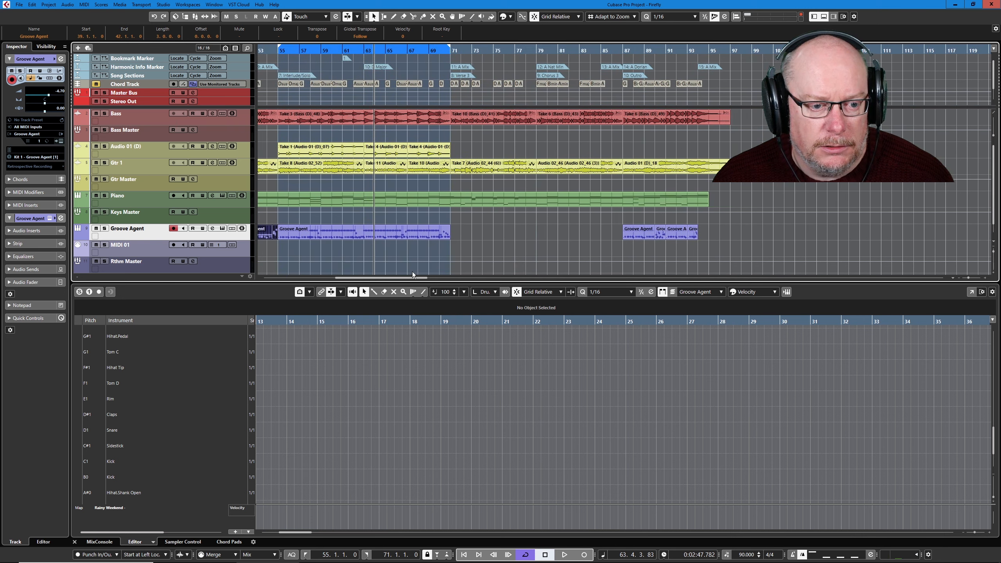
click(346, 234)
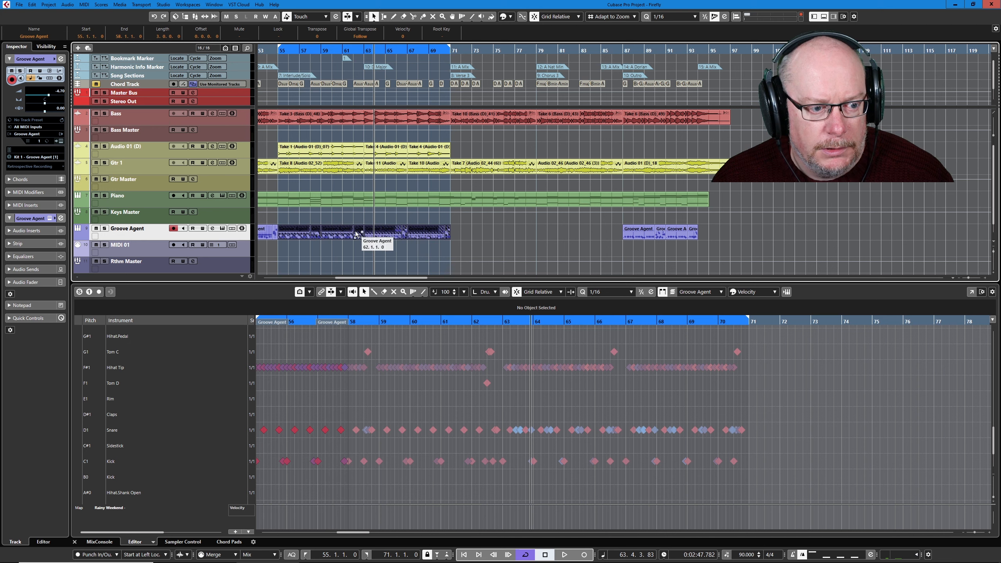
drag(346, 233, 513, 230)
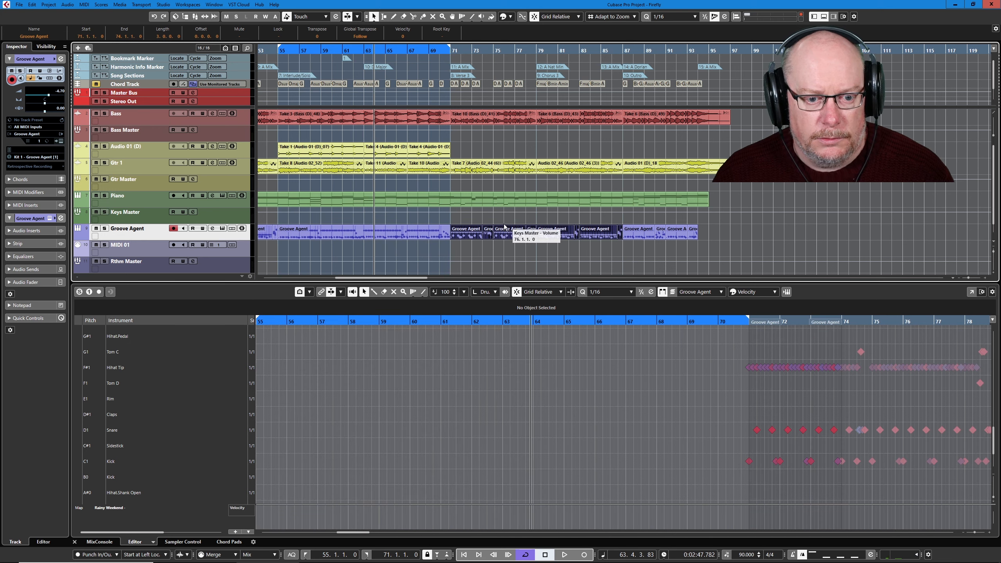
Glue all the parts on the Groove Agent track into one part and show it in the drum editor
key(g)
key(g)
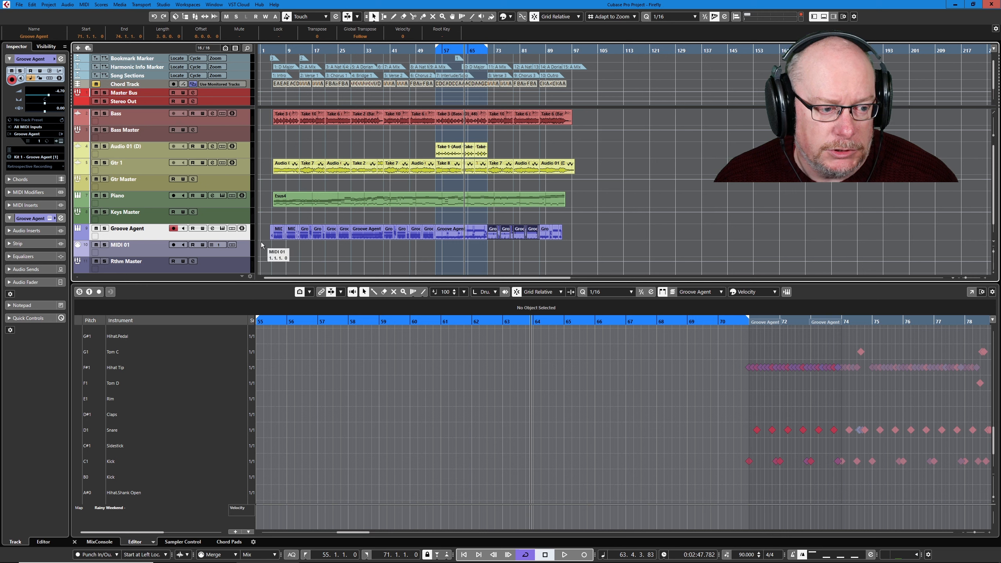
drag(265, 226, 614, 236)
right_click(599, 235)
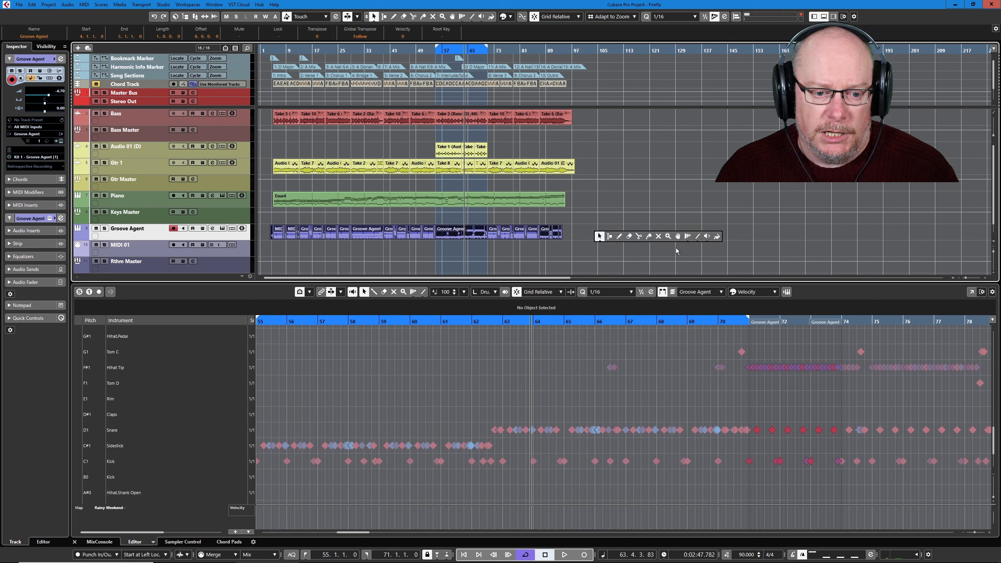
click(650, 237)
click(449, 231)
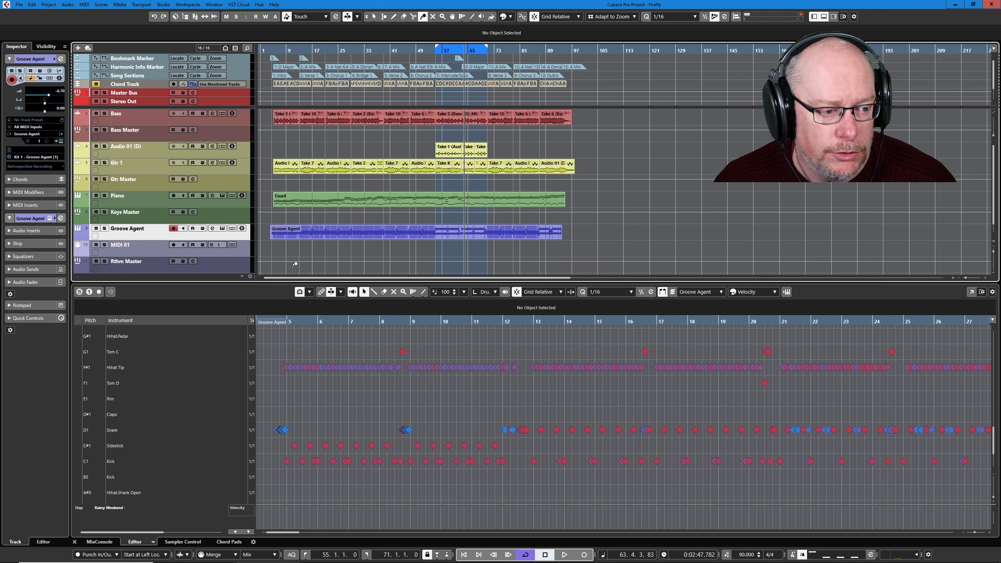
key(1)
click(327, 232)
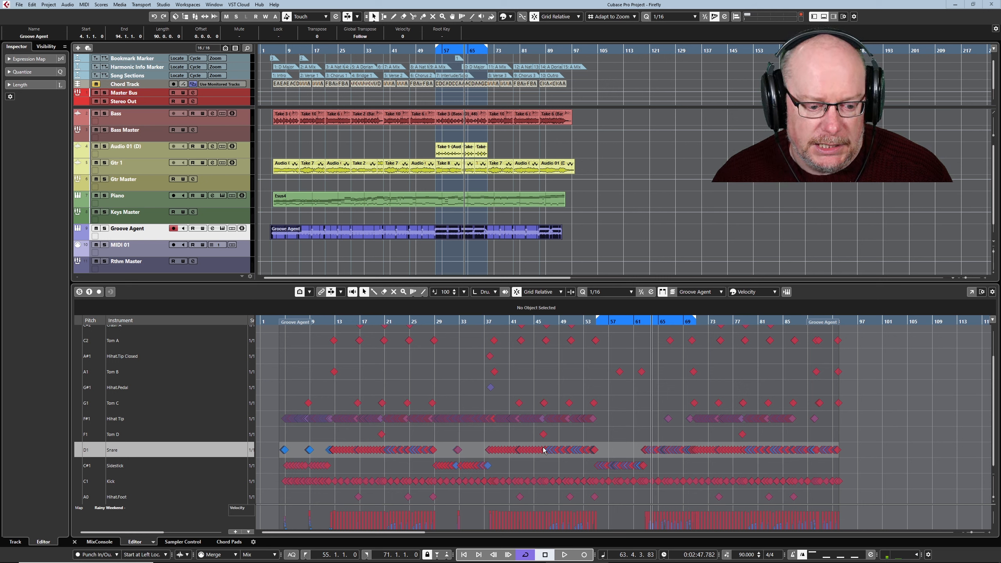
Select all snare hits and add a Logical Editor filter condition requiring the Property "Event is selected"
click(509, 451)
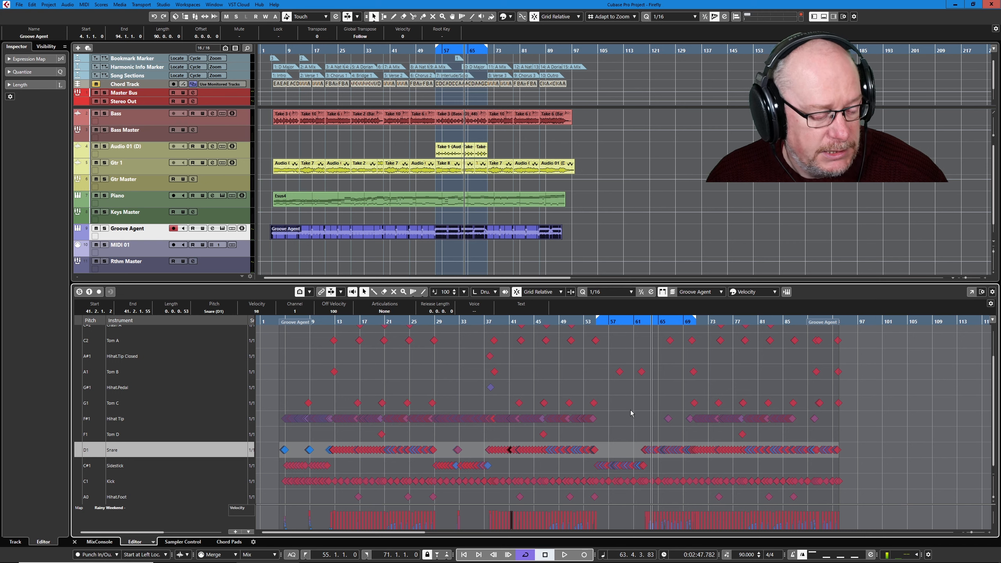
key(ctrl+shift+a)
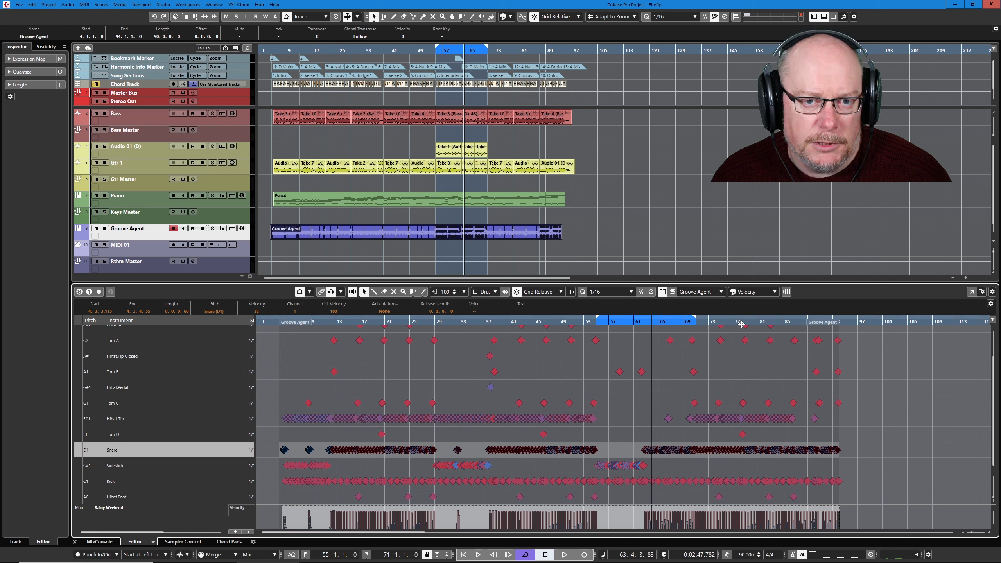
key(ctrl+l)
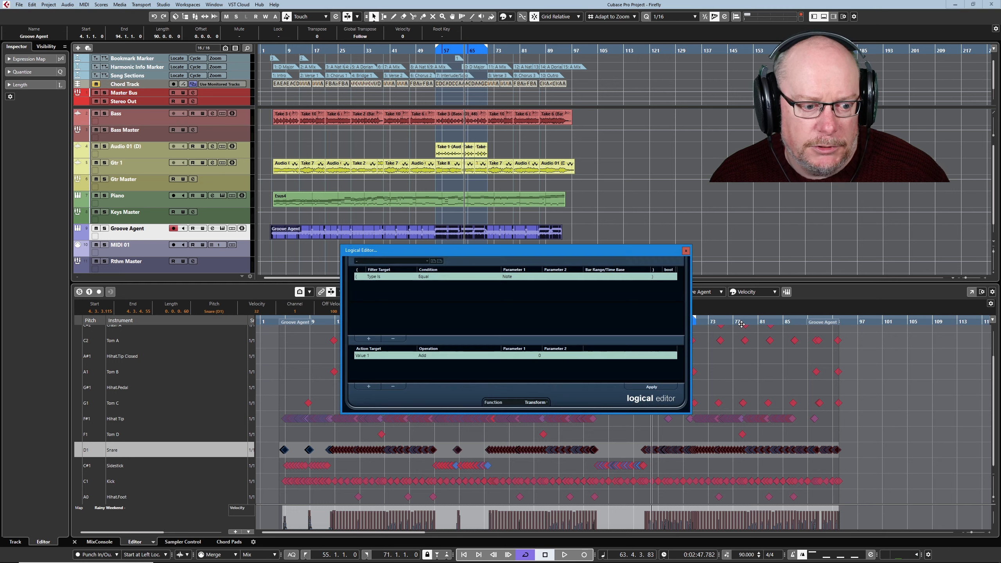
click(369, 339)
click(379, 284)
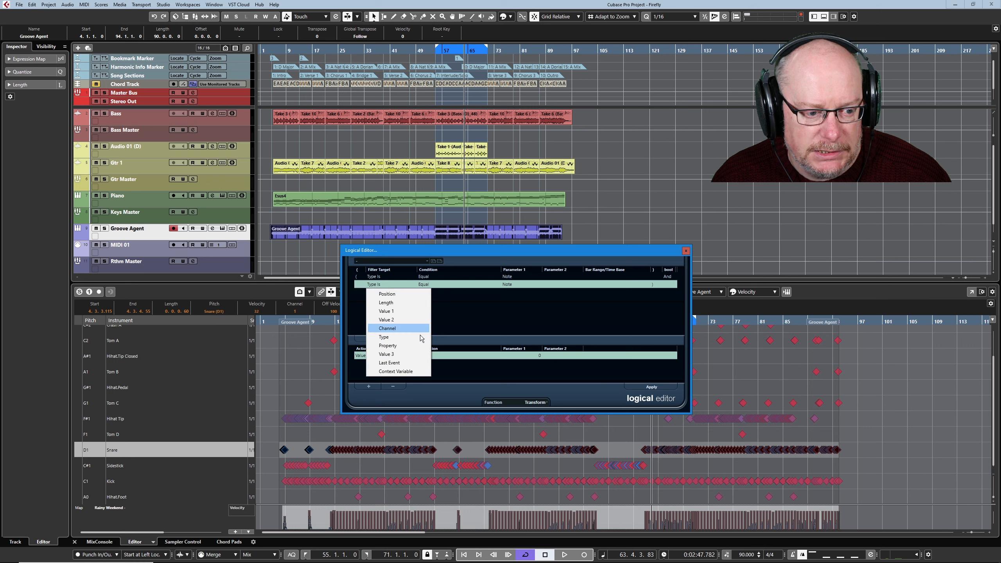
click(396, 347)
click(515, 284)
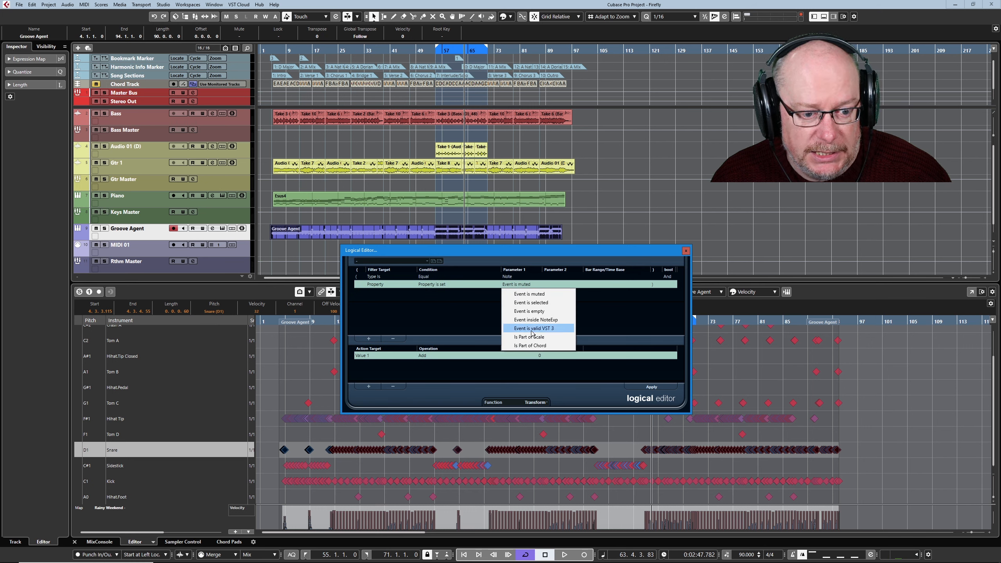
click(528, 302)
Add a third filter condition for velocity (Value 2) Bigger or Equal to 80
click(369, 338)
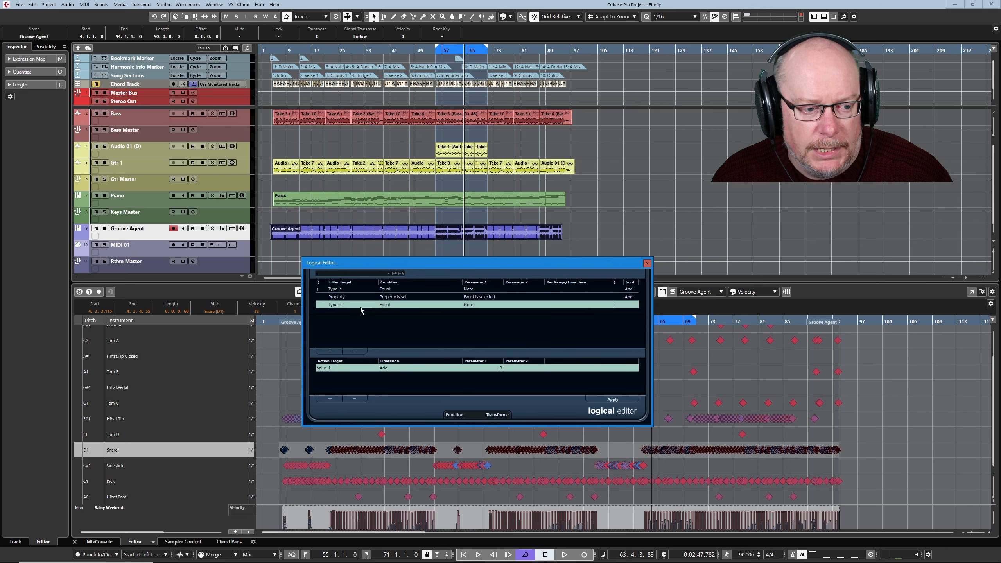
click(336, 307)
click(347, 340)
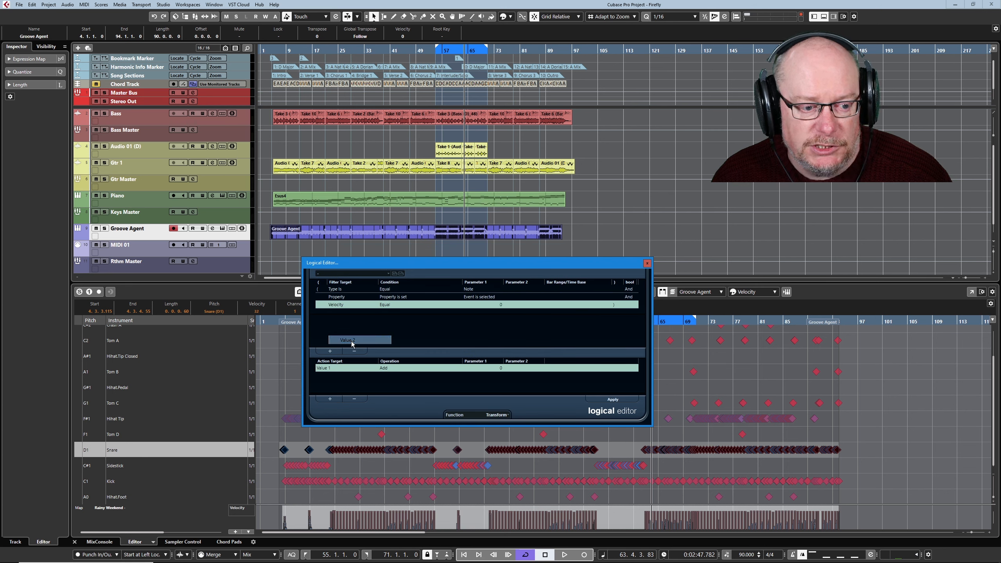
click(388, 307)
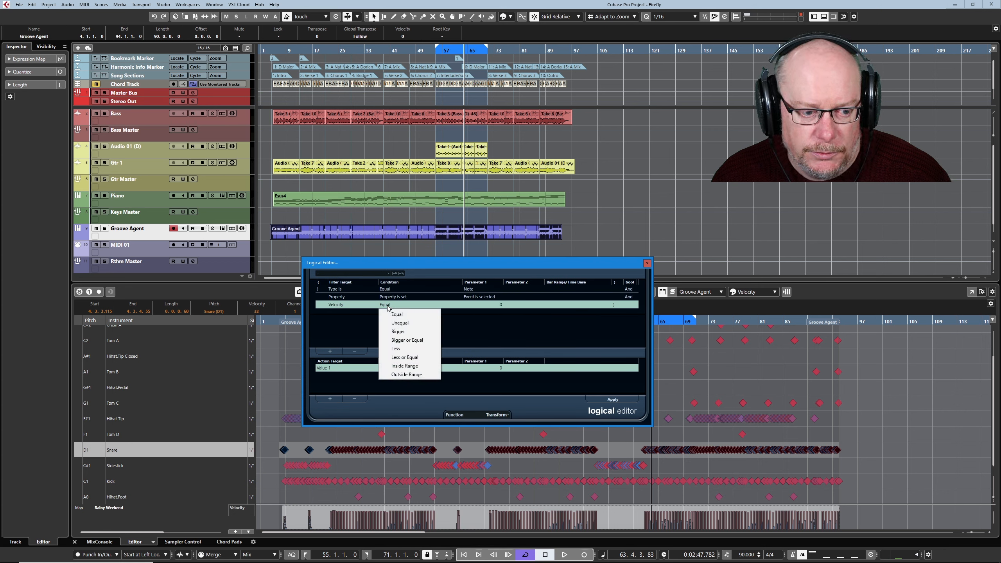
click(402, 341)
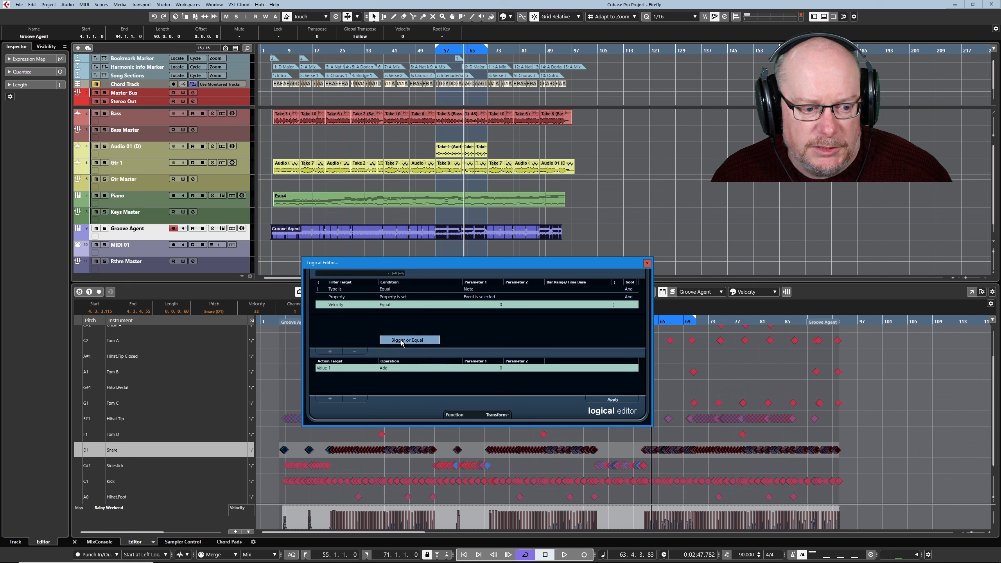
click(498, 307)
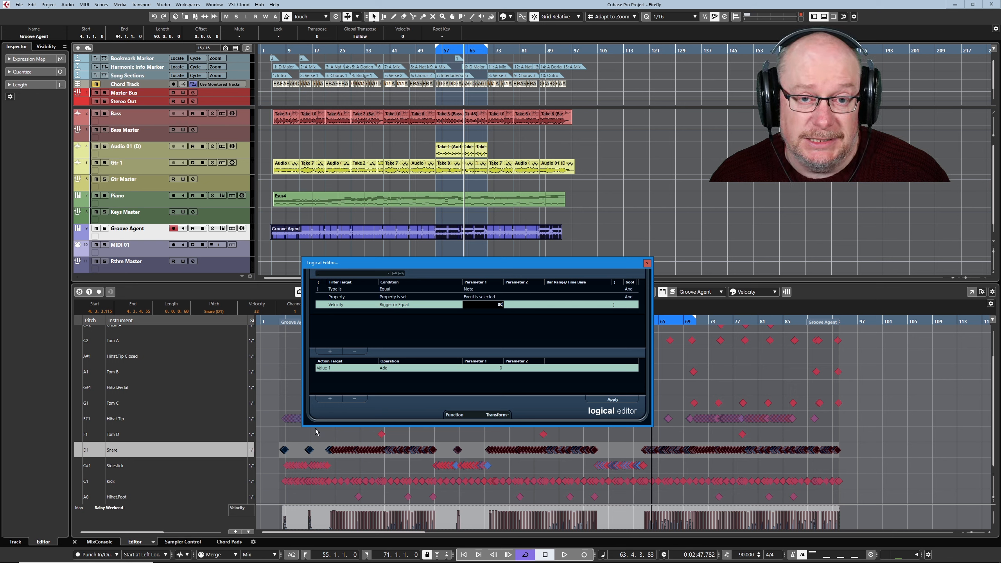
Remove the action line, set the function to Select, and apply it to the snare hits
click(355, 399)
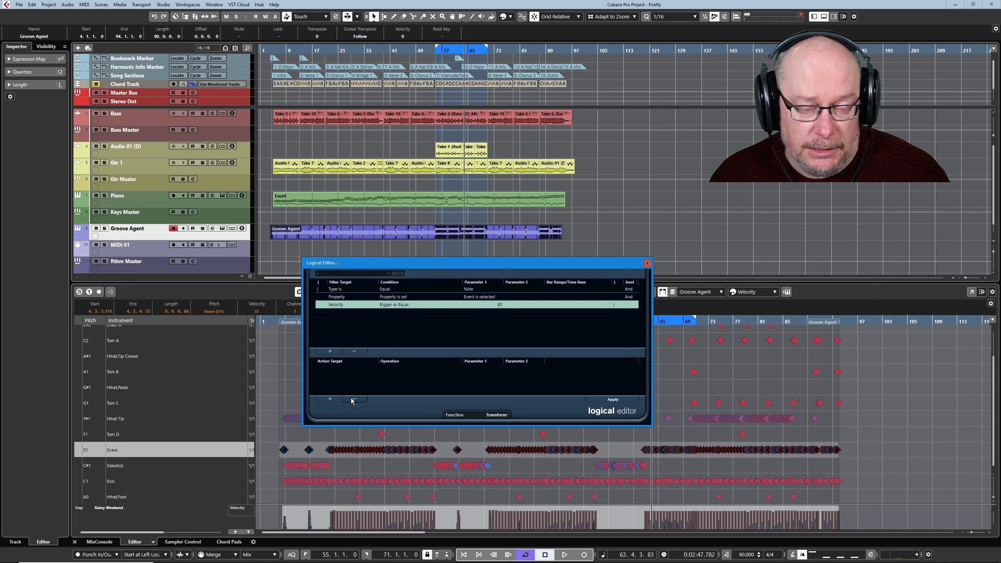
click(497, 415)
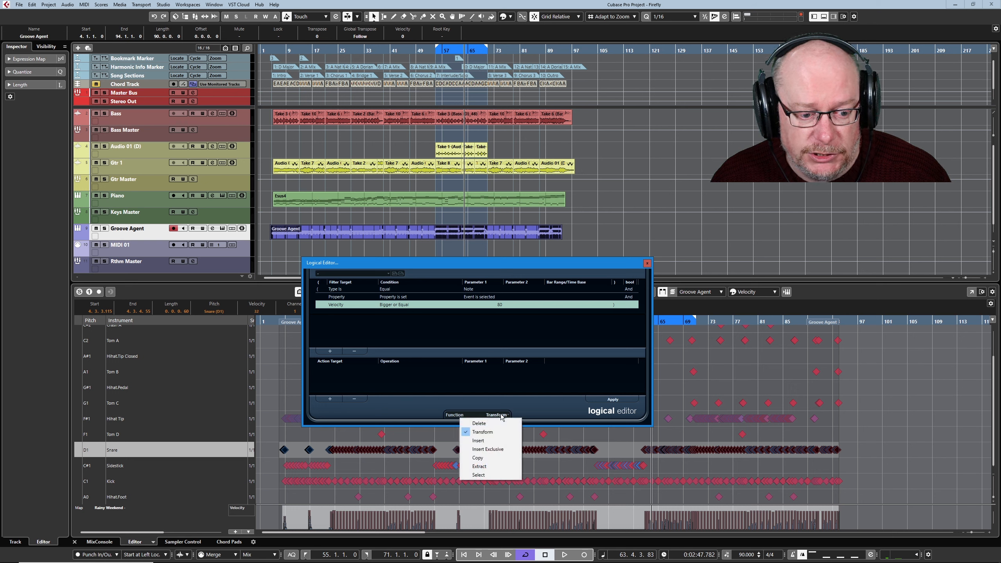
click(479, 475)
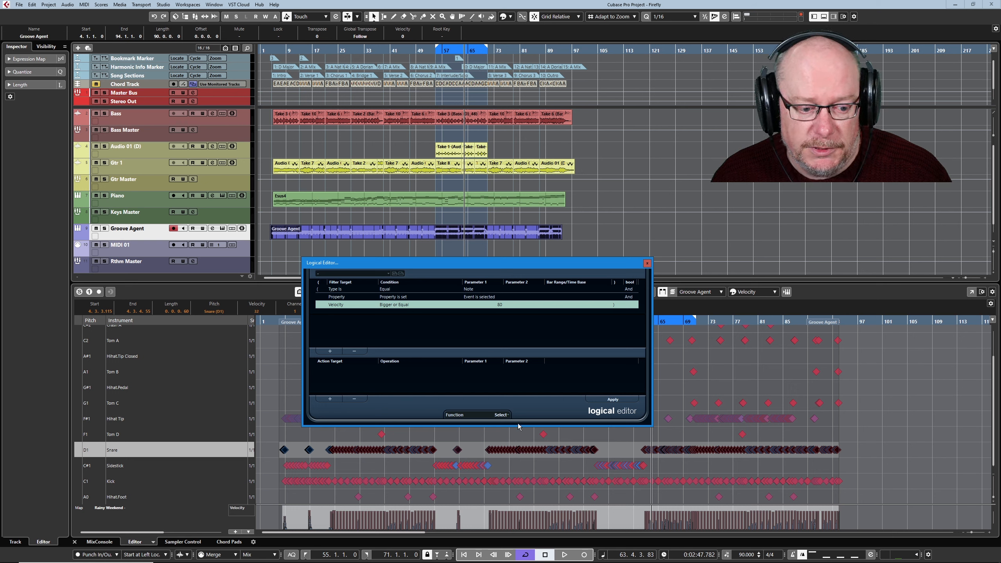
click(613, 399)
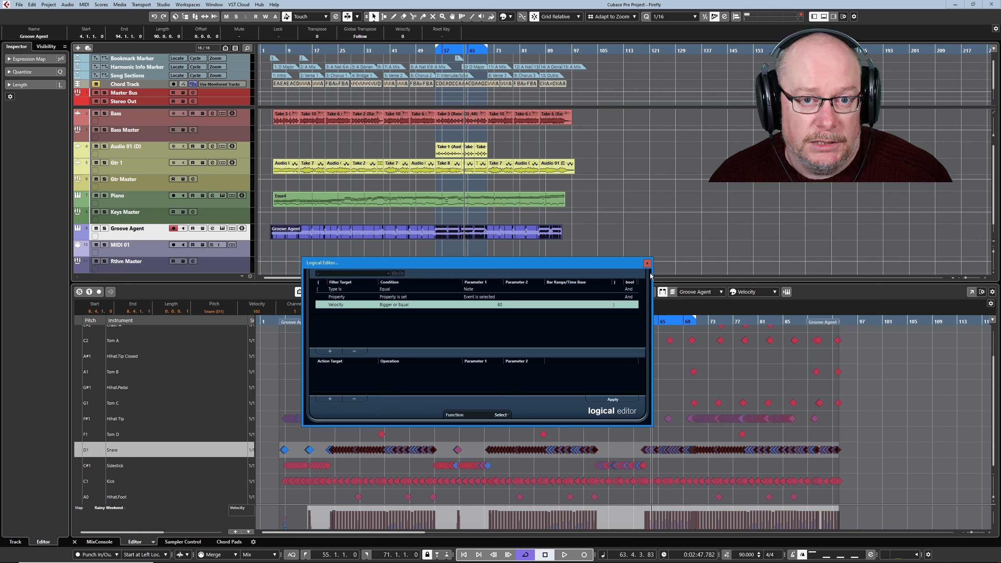
Load the Logical Editor preset Random Velocity (60 to 100) from the CC and Meta group
click(365, 273)
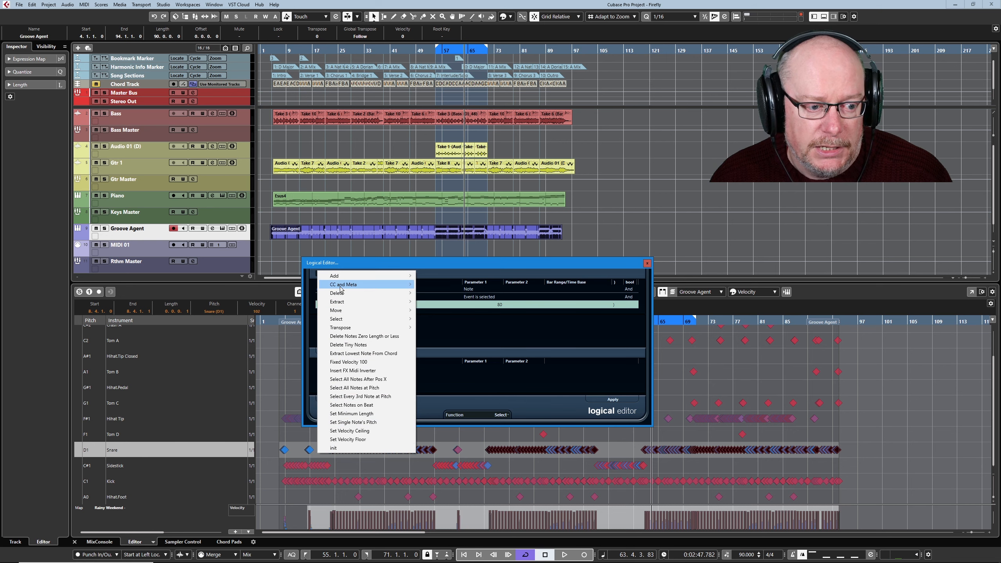
mouse_move(341, 289)
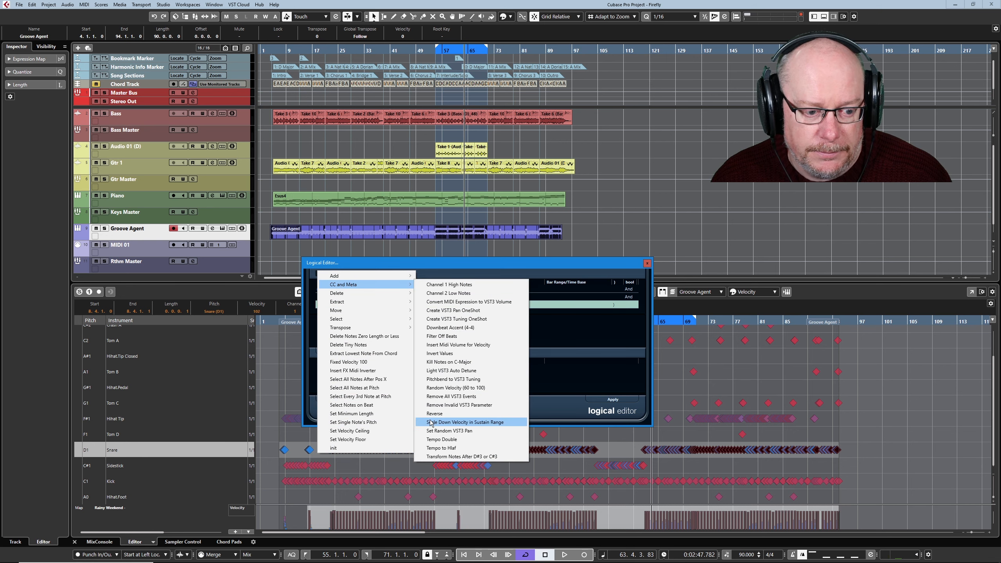
click(449, 387)
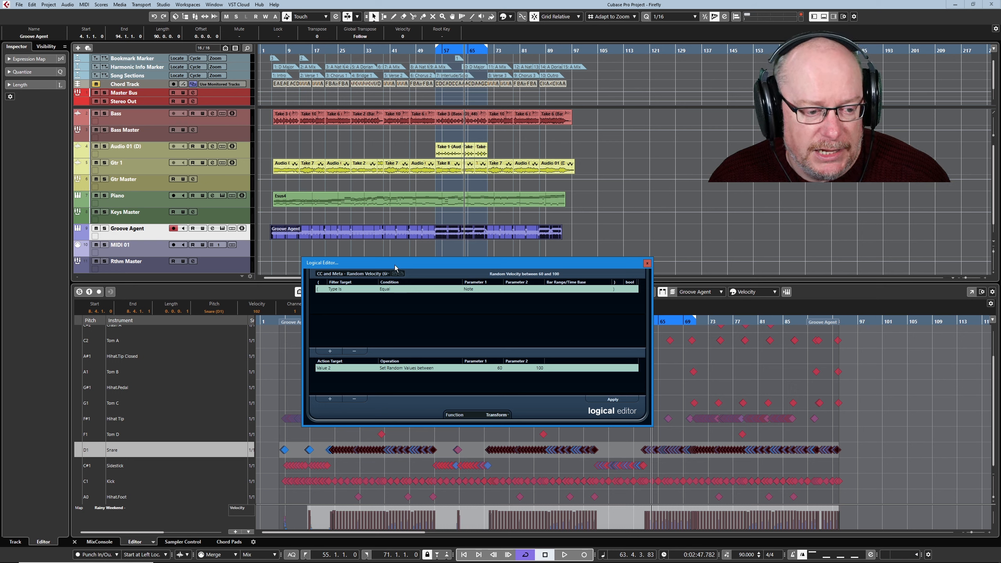
Add a filter condition to the random velocity preset with the Property "Event is selected"
click(330, 351)
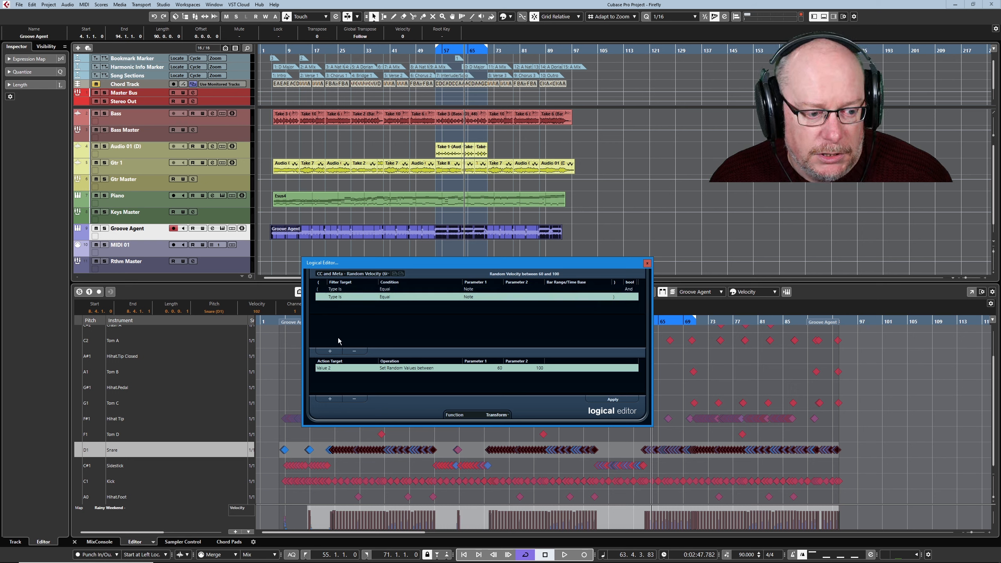
click(337, 300)
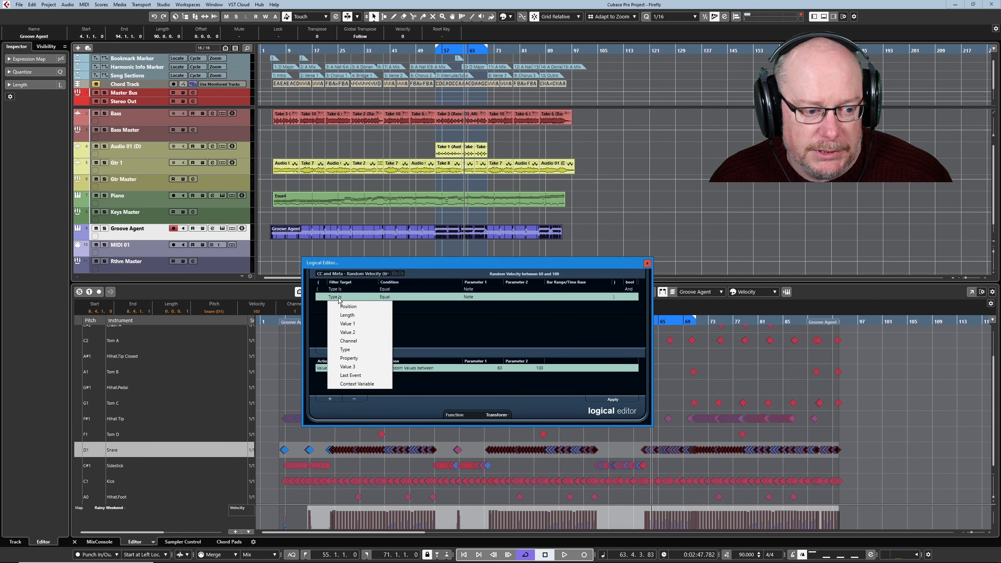
click(349, 357)
click(475, 296)
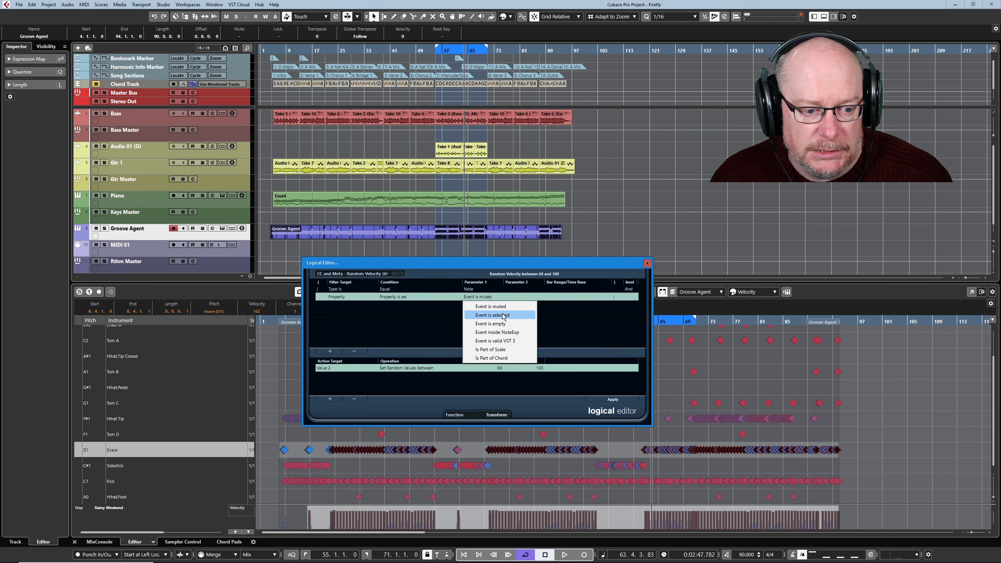
click(497, 315)
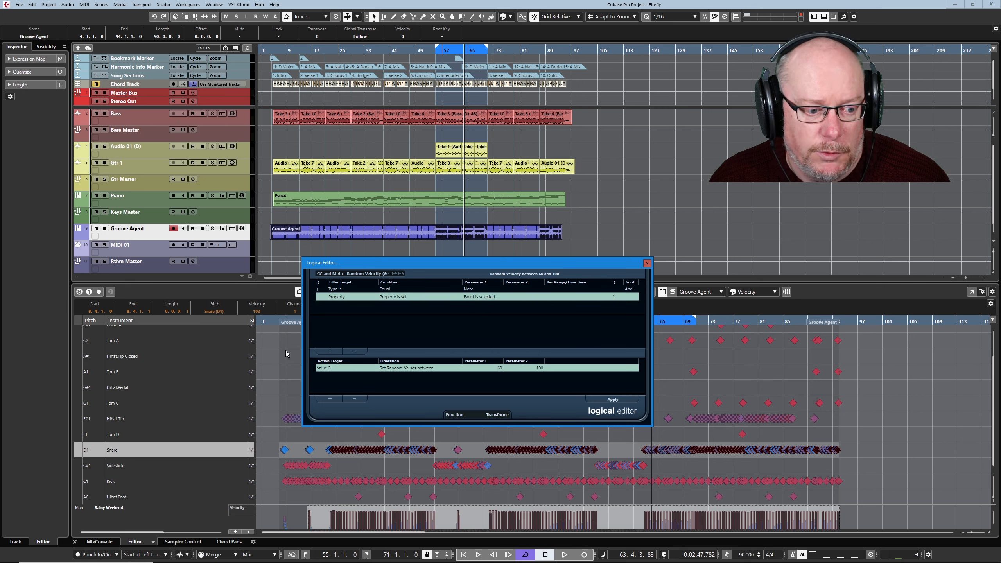
Set the random velocity range to 80–100, apply it to the selected snare hits, and close the Logical Editor
click(497, 369)
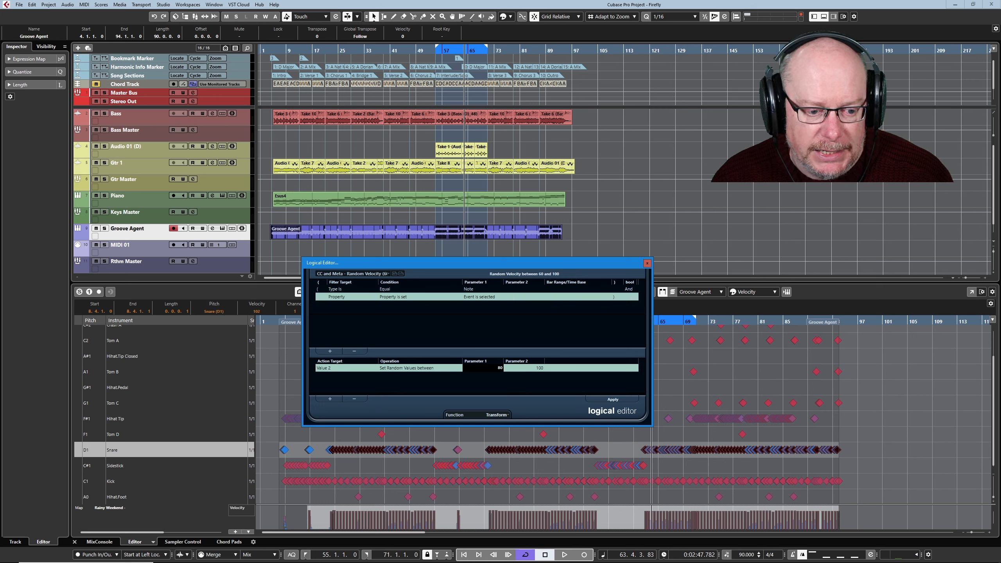
text(80)
click(537, 368)
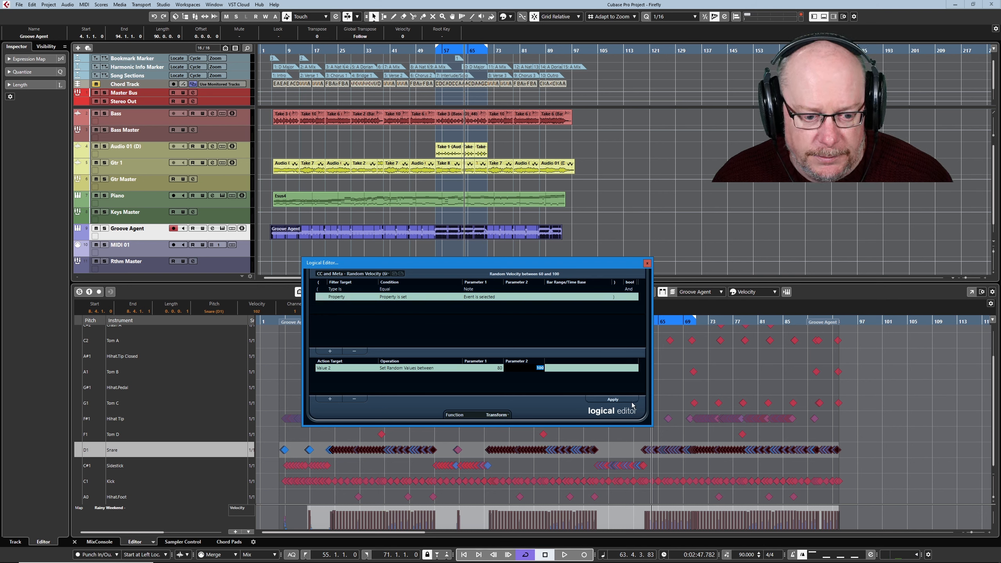
click(613, 399)
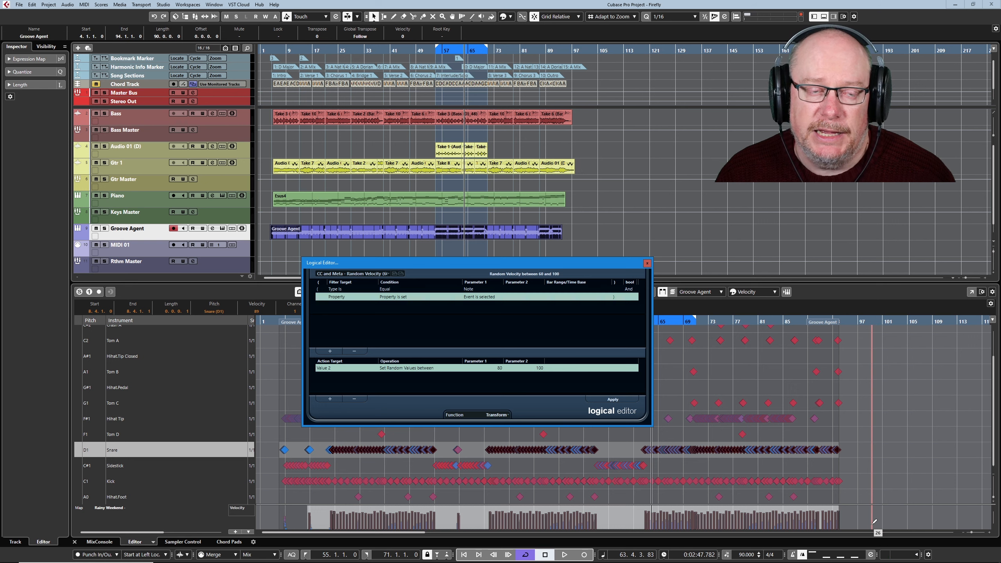
click(647, 263)
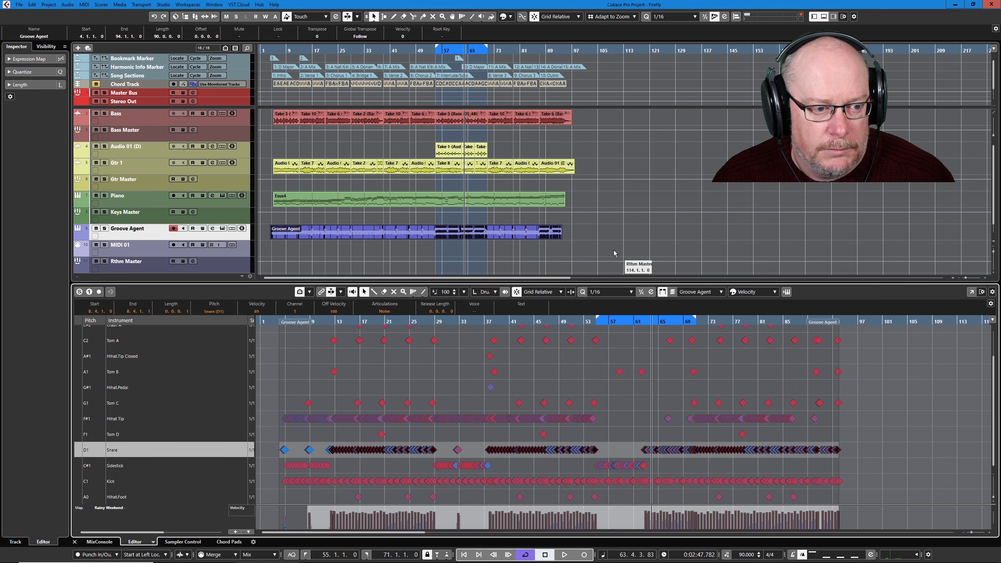
Play back the drum part from early in the song and again from around bar 37
click(307, 47)
key(space)
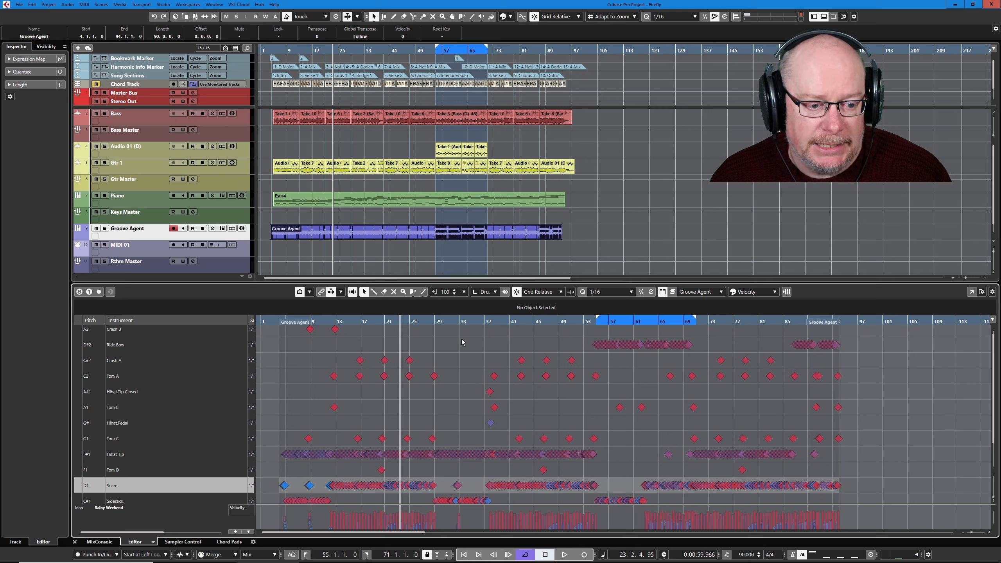
click(484, 319)
key(space)
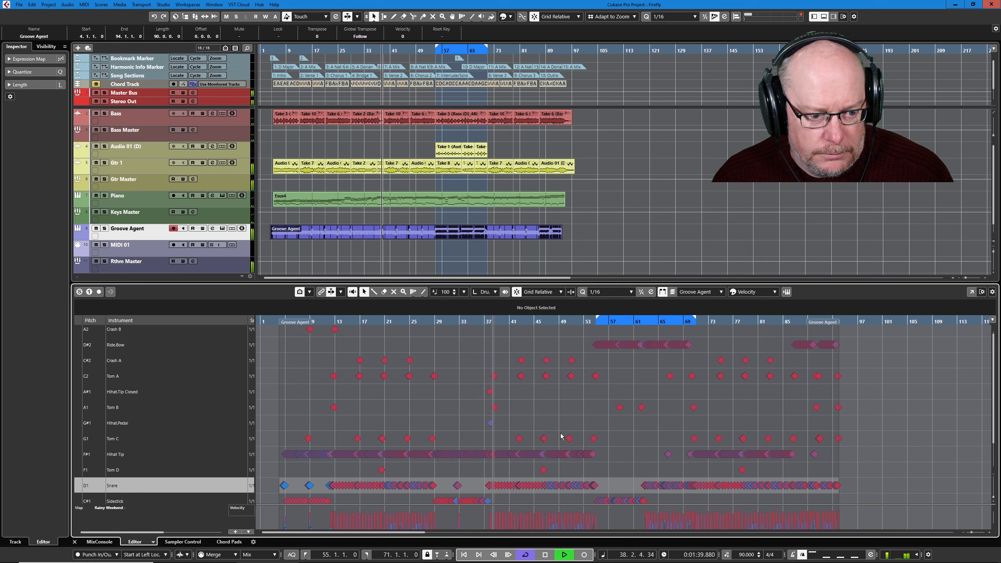
key(space)
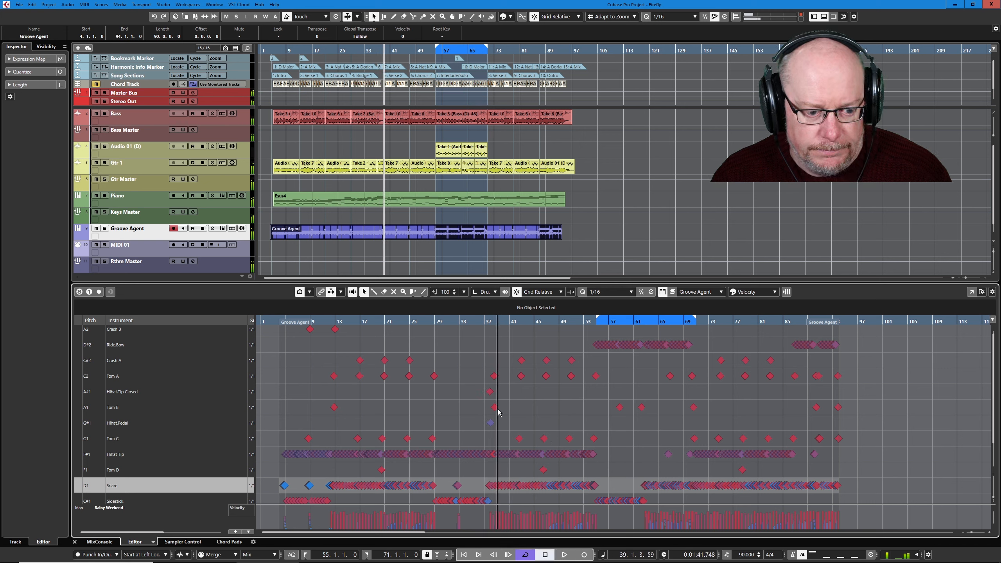
Zoom in on the drum fill around bars 37 to 39 and play it back
key(h)
scroll(491, 414, up, 6)
scroll(491, 418, down, 2)
click(383, 322)
key(space)
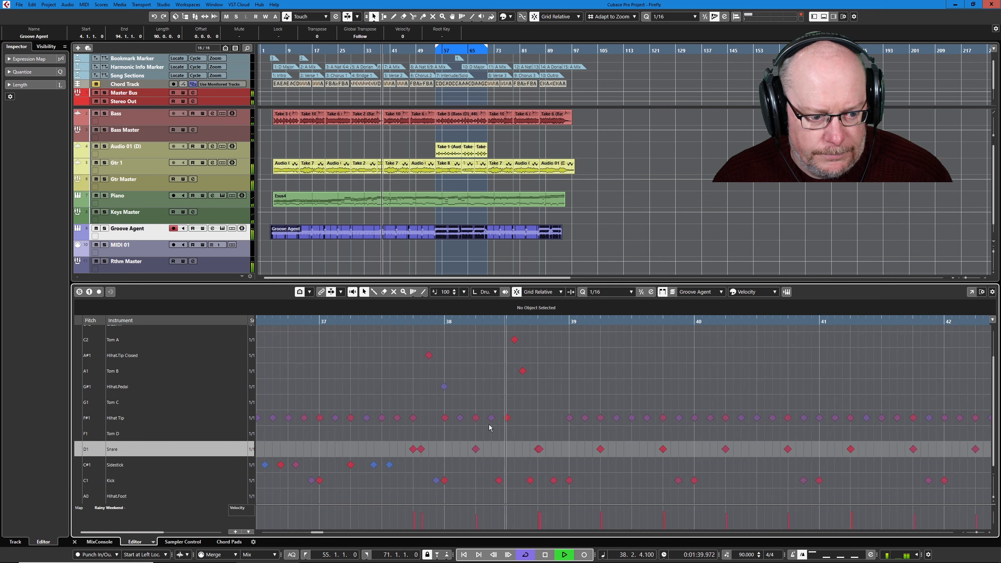
key(space)
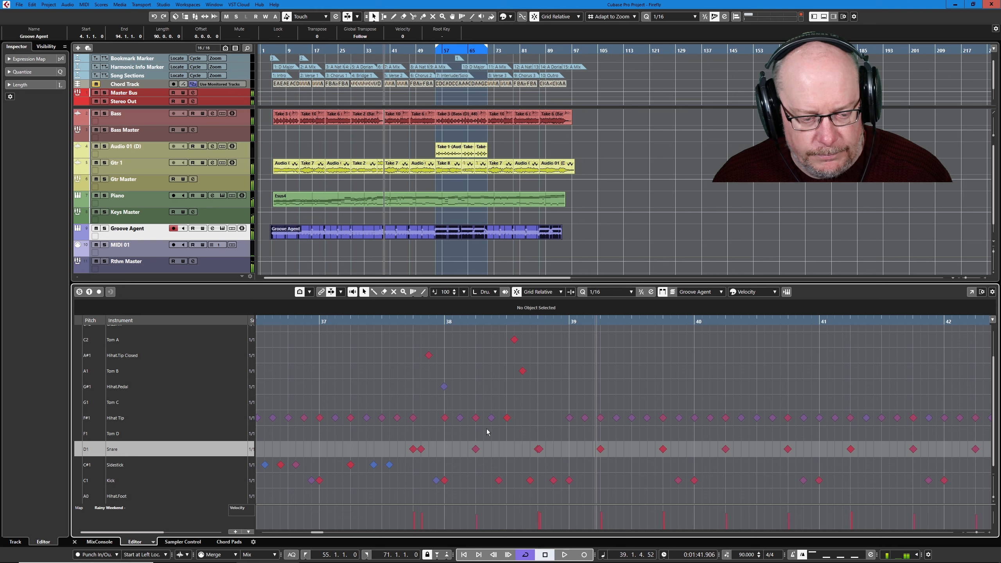
Play back the drums from about bar 42 through the fill before bar 47
scroll(412, 376, down, 1)
scroll(413, 377, down, 5)
scroll(491, 377, up, 2)
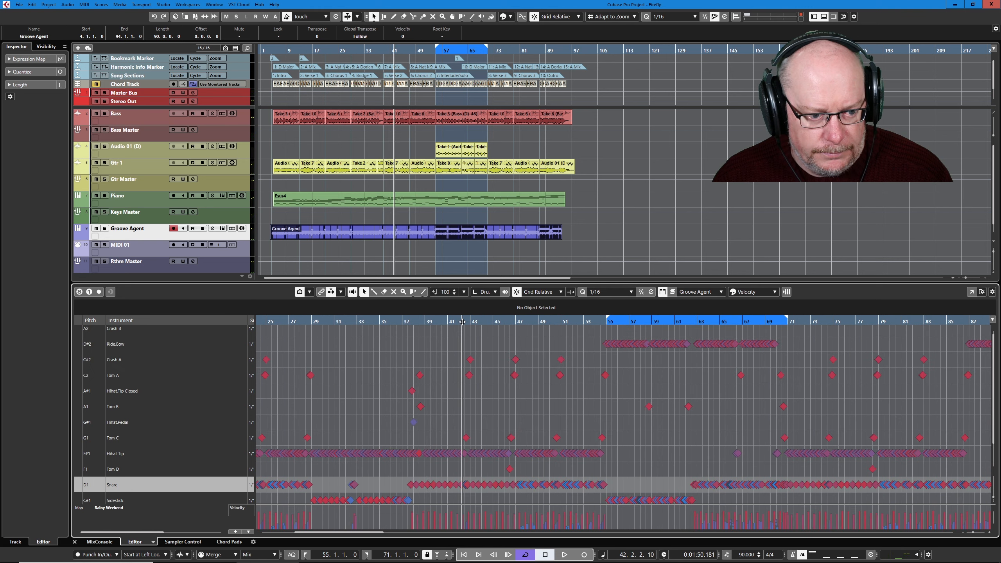
key(space)
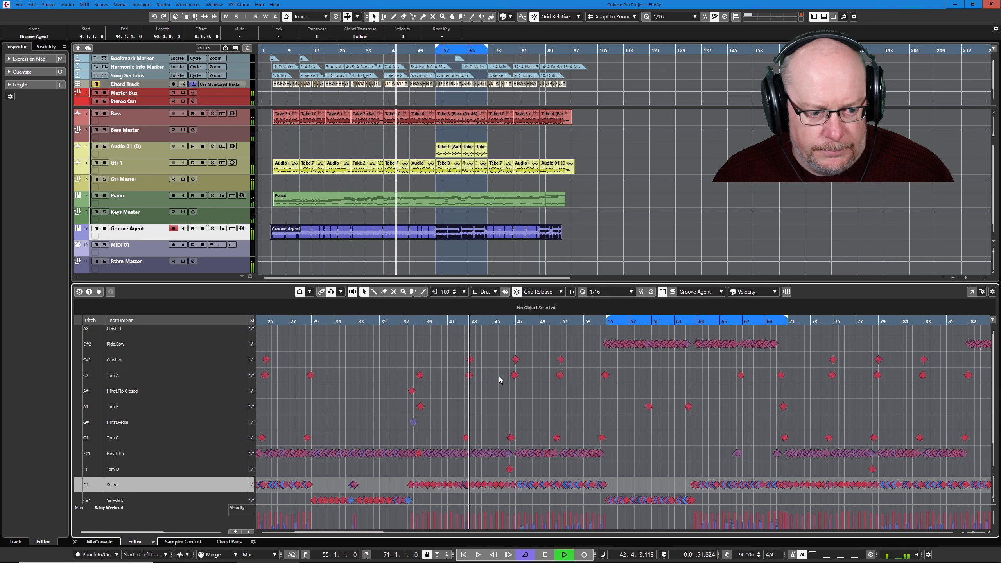
click(508, 322)
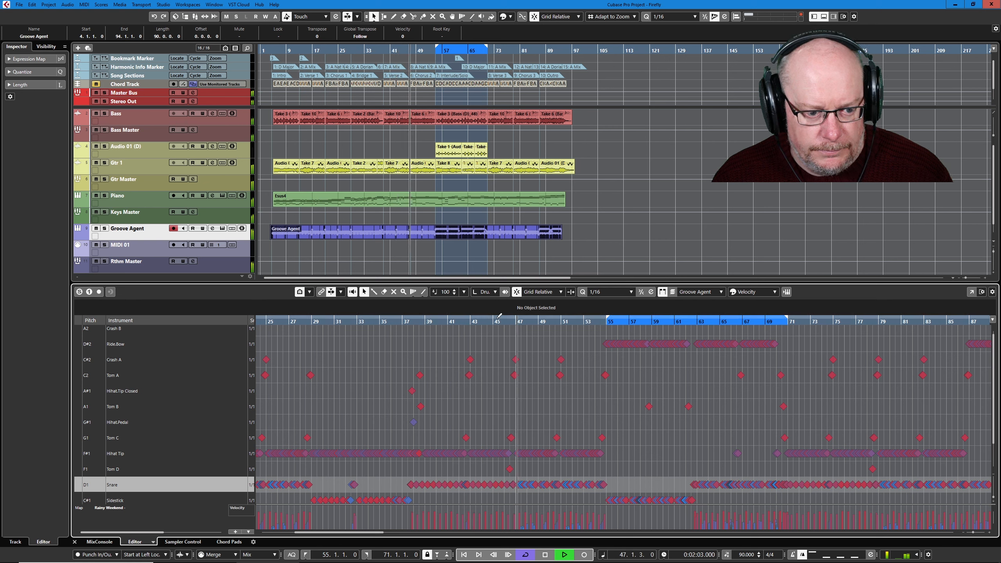
drag(498, 318, 498, 320)
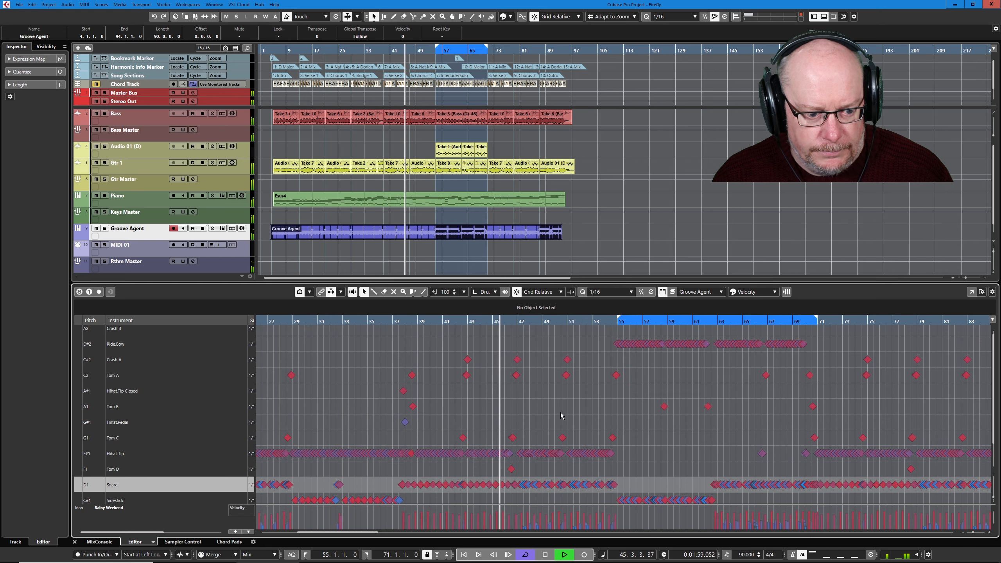
Move the first Tom C hit of the bar 46 fill down to the Kick lane
scroll(546, 407, up, 5)
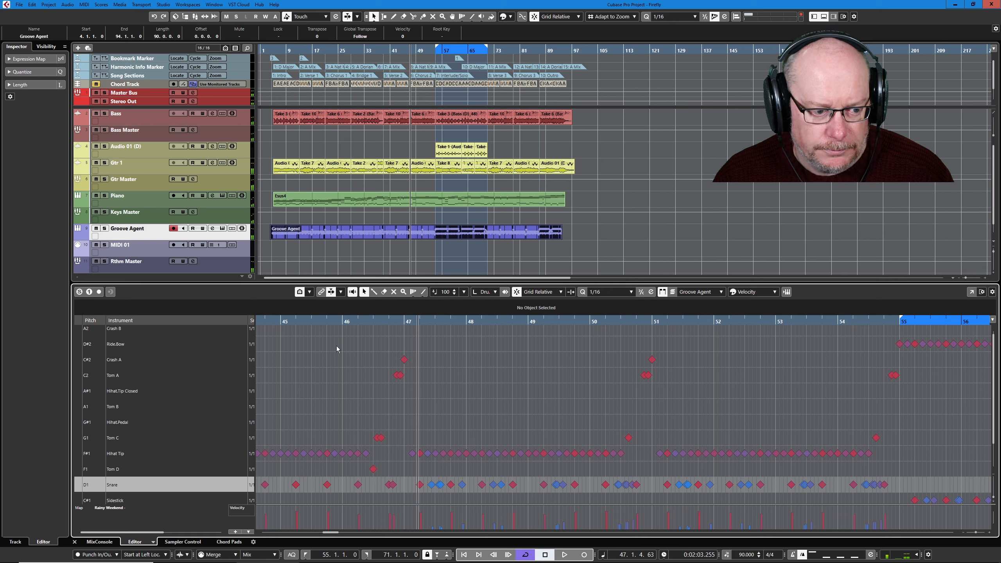
click(377, 438)
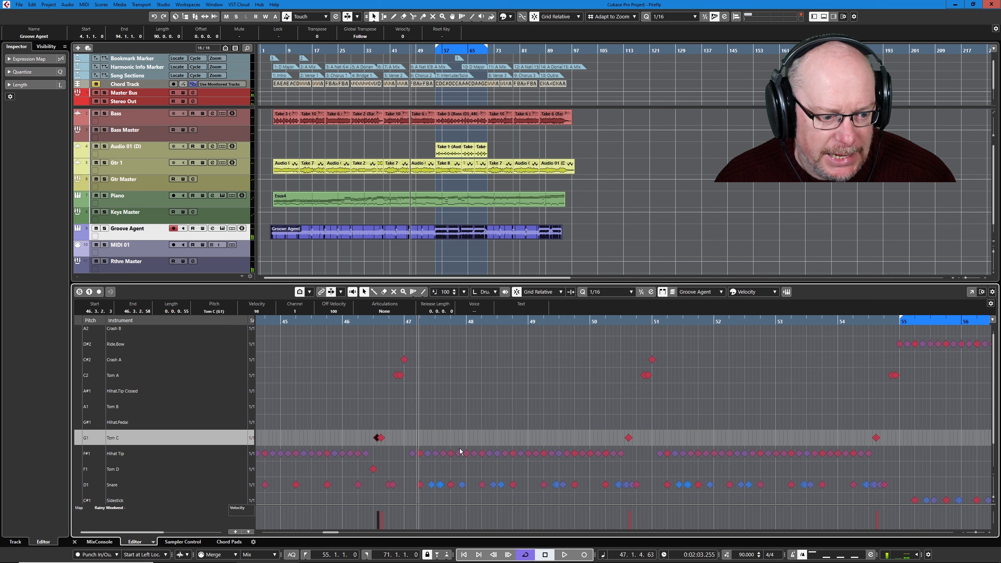
scroll(460, 452, down, 2)
key(Down)
key(Down)
key(Down)
key(Down)
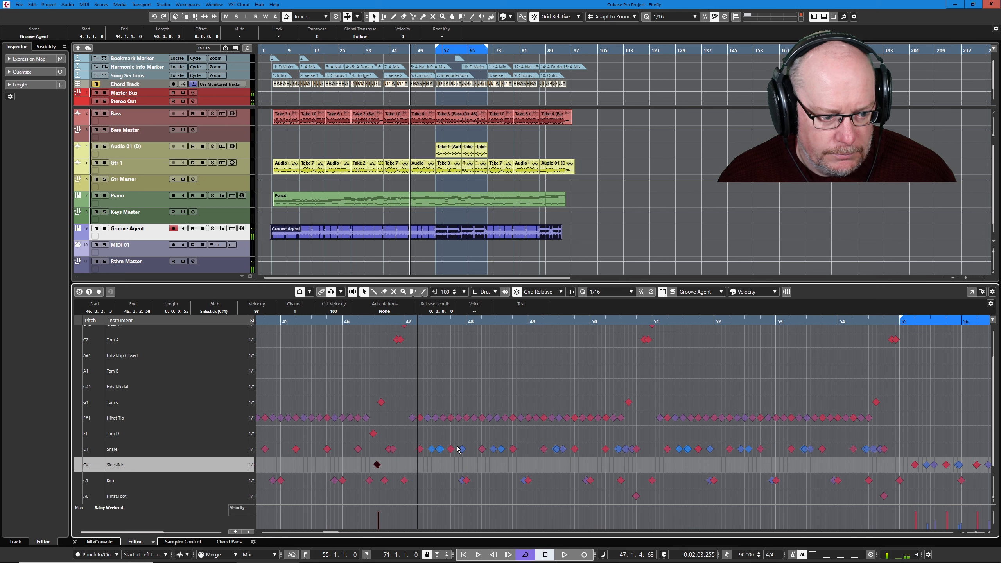
key(Down)
Play back the drums from bar 45 through the edited fill into bar 47
click(289, 320)
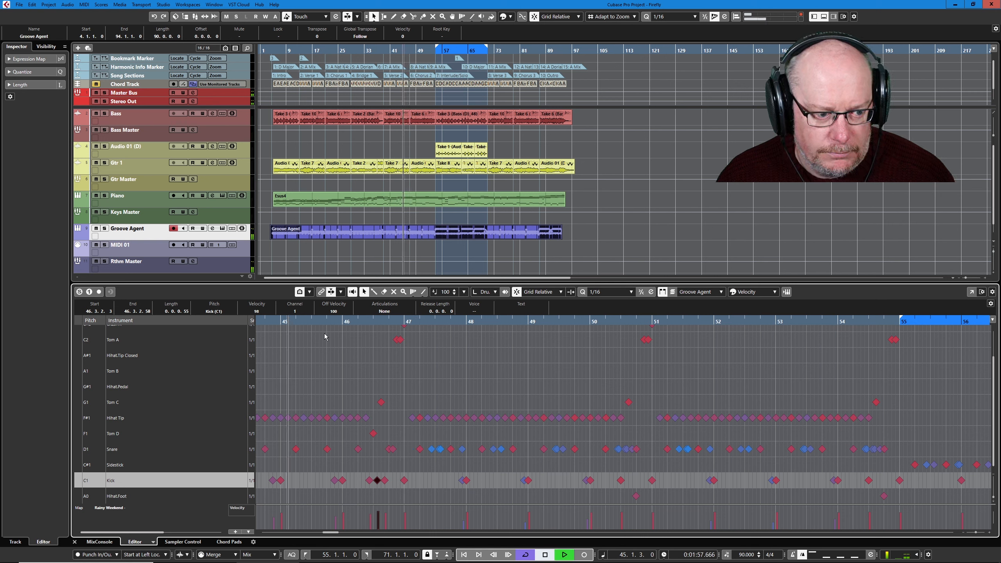
key(space)
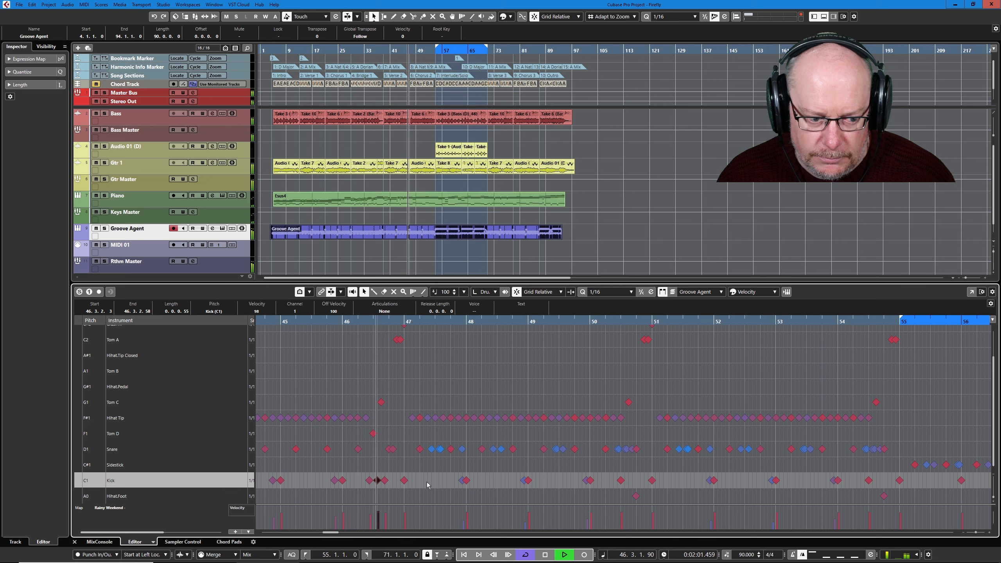
key(space)
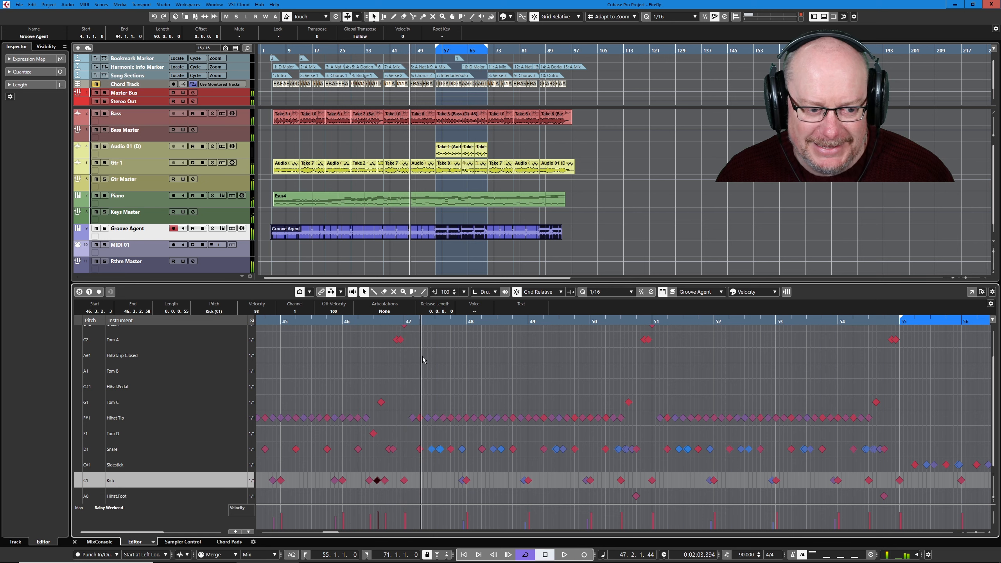
Move the first Tom A hit at the end of bar 46 down to the Kick lane
scroll(404, 363, up, 2)
click(396, 381)
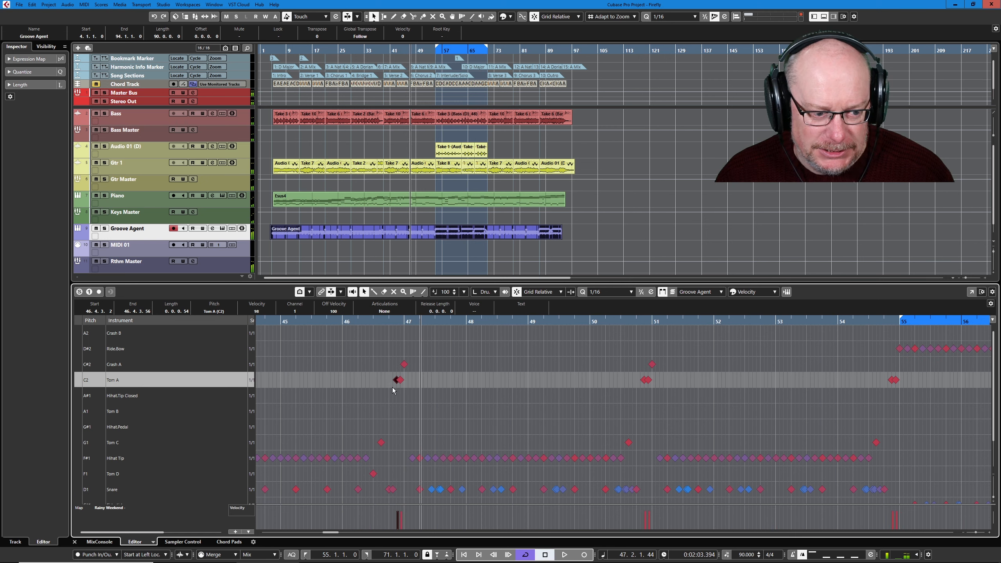
key(Down)
key(Down)
key(Down)
key(Down)
key(Down)
key(Down)
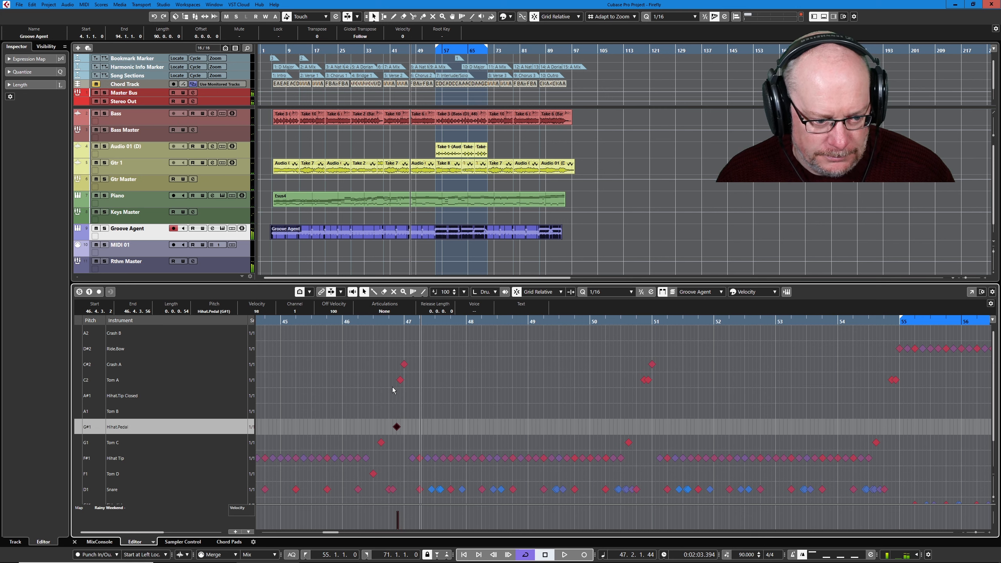
key(Down)
key(Down)
key(Down)
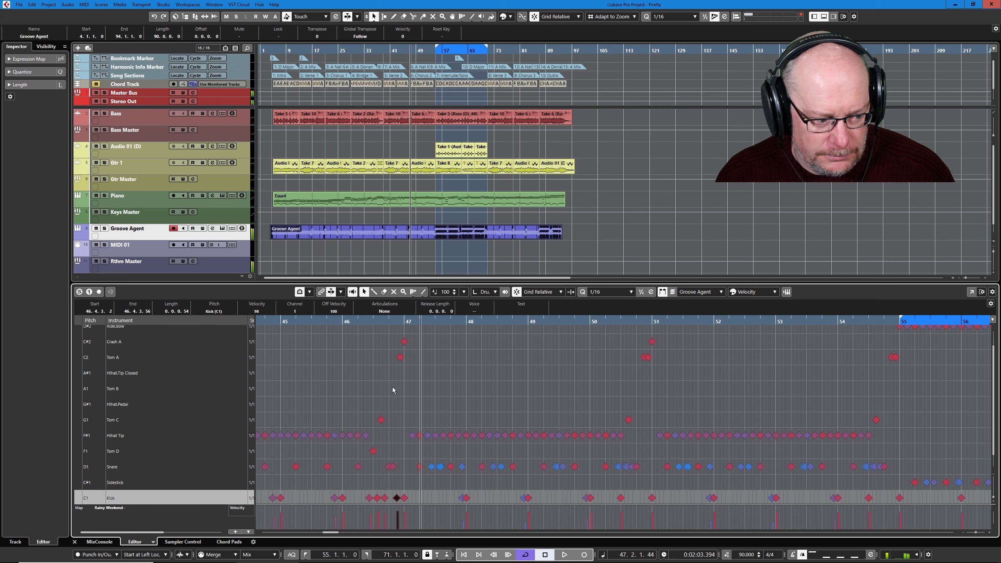
Rewind to bar 46 and play back the fill with both hits moved to Kick
key(KP_Subtract)
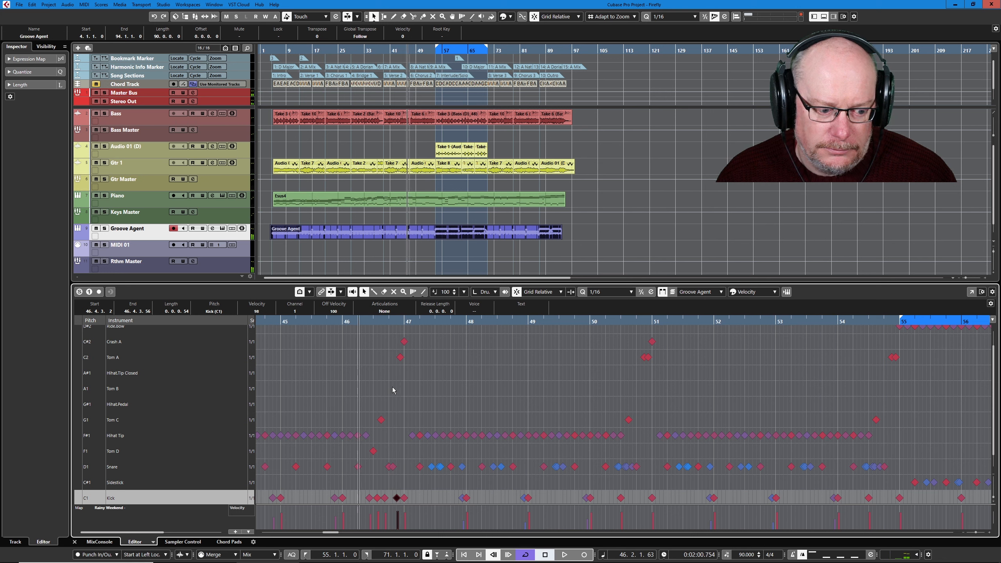
key(space)
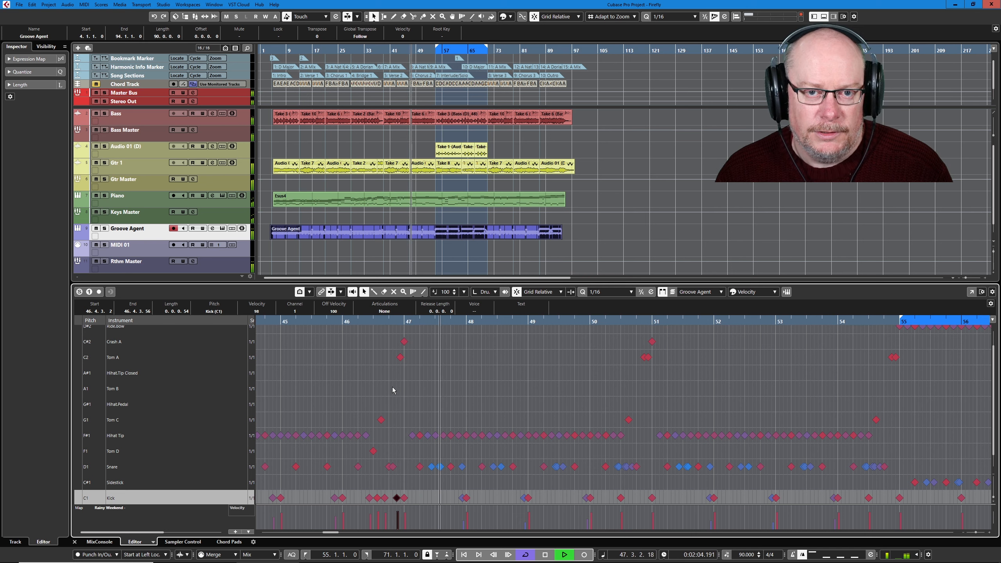
key(space)
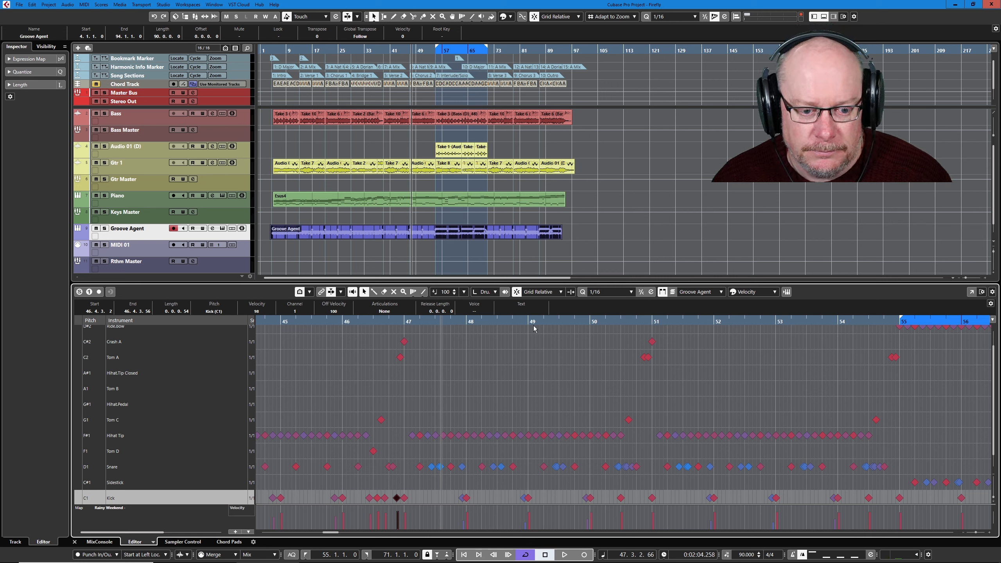
Play back the drums from about bar 50 into bar 55, and the later section up to bar 90
click(591, 320)
key(space)
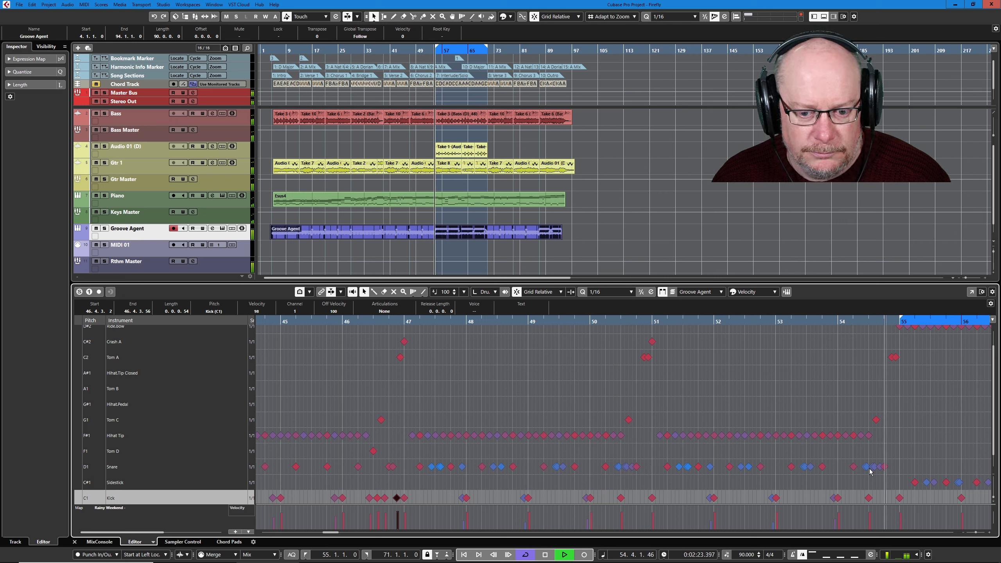
key(space)
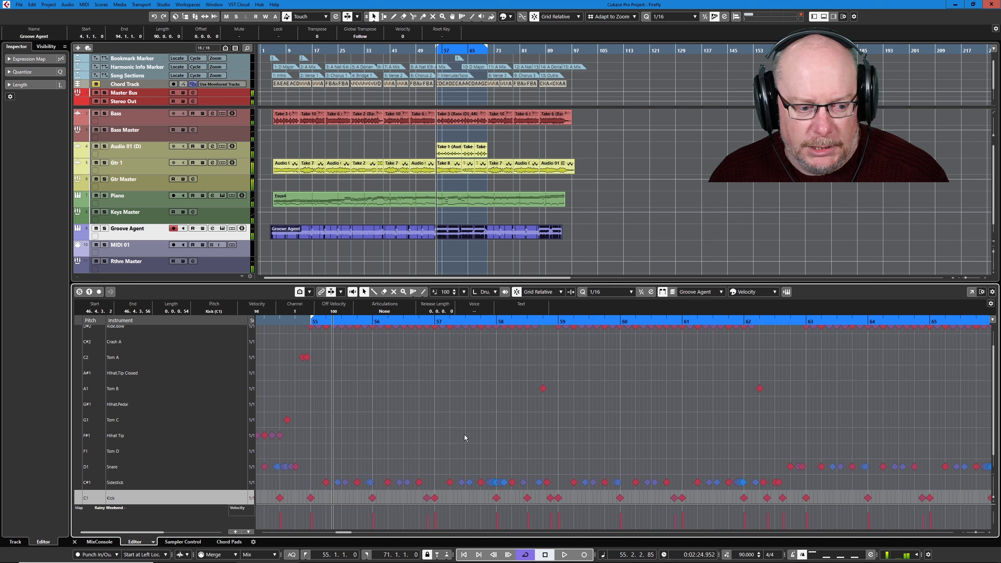
key(g)
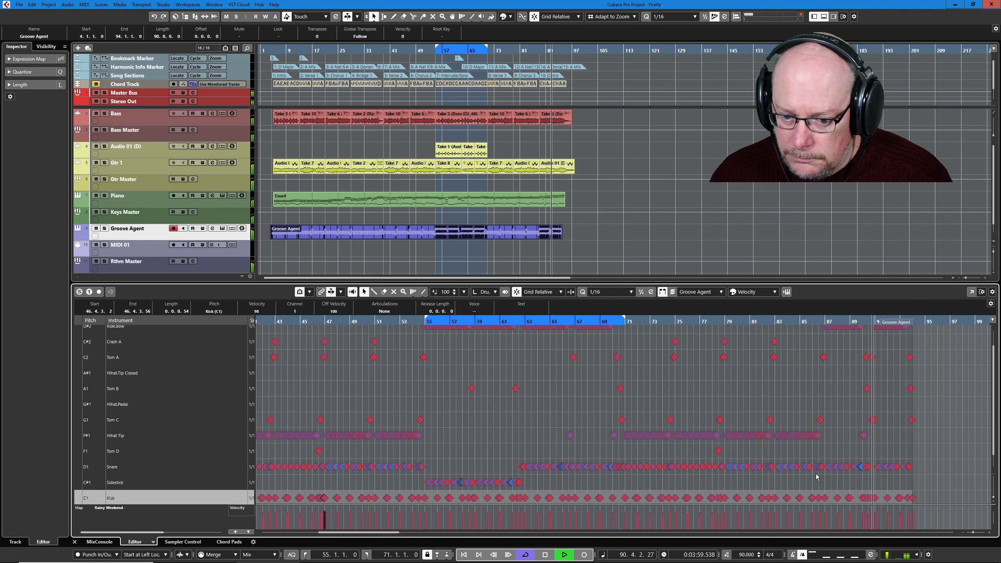
key(space)
Set the cycle range from bar 89 to bar 91 and start looped playback of the fill there
key(h)
key(h)
key(h)
key(h)
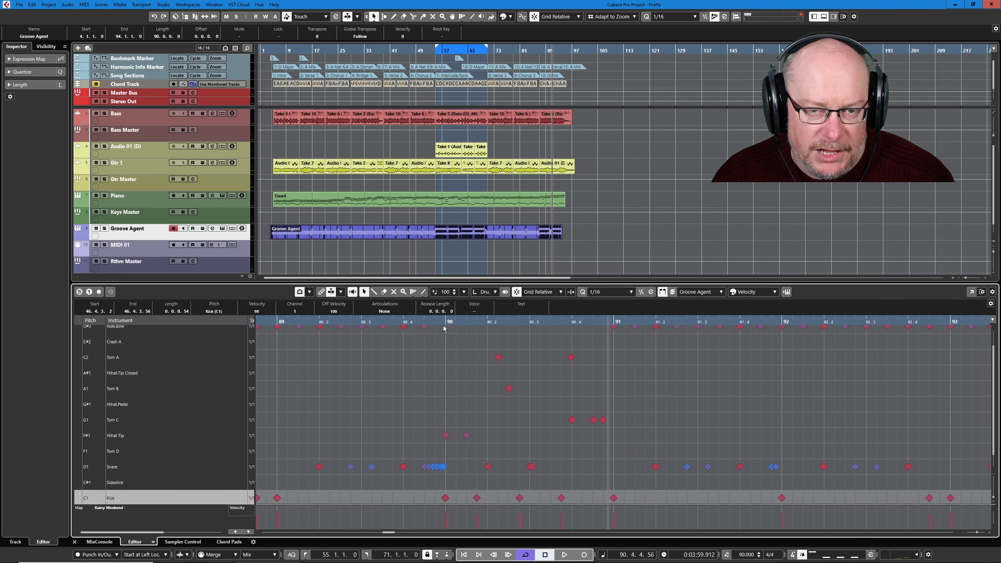
drag(279, 321, 610, 321)
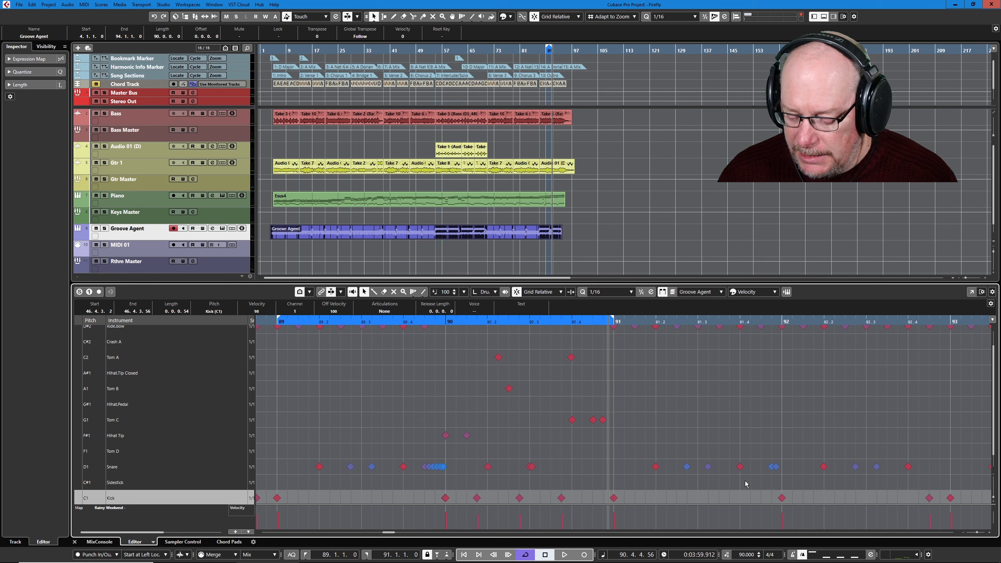
key(KP_Divide)
key(KP_Divide)
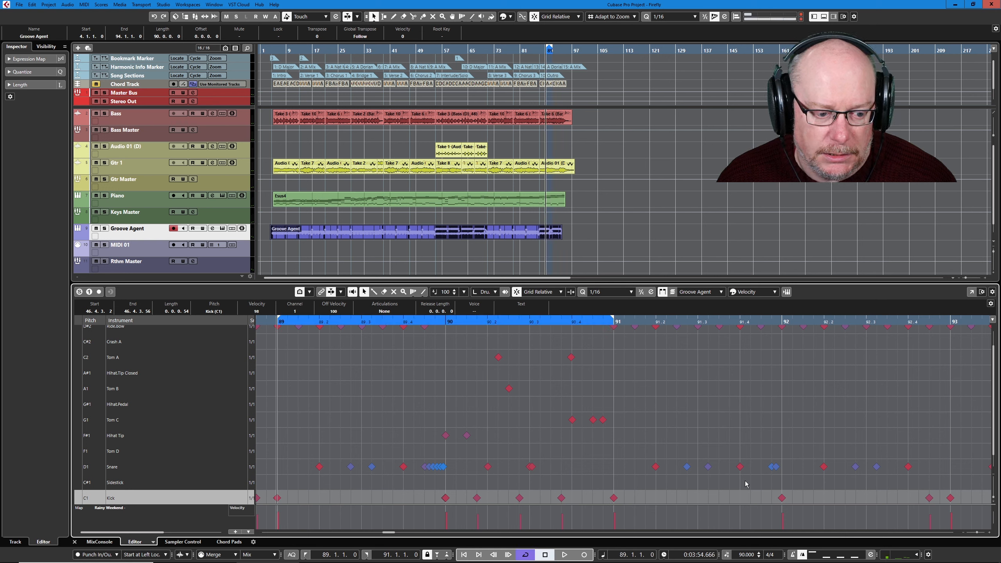
key(space)
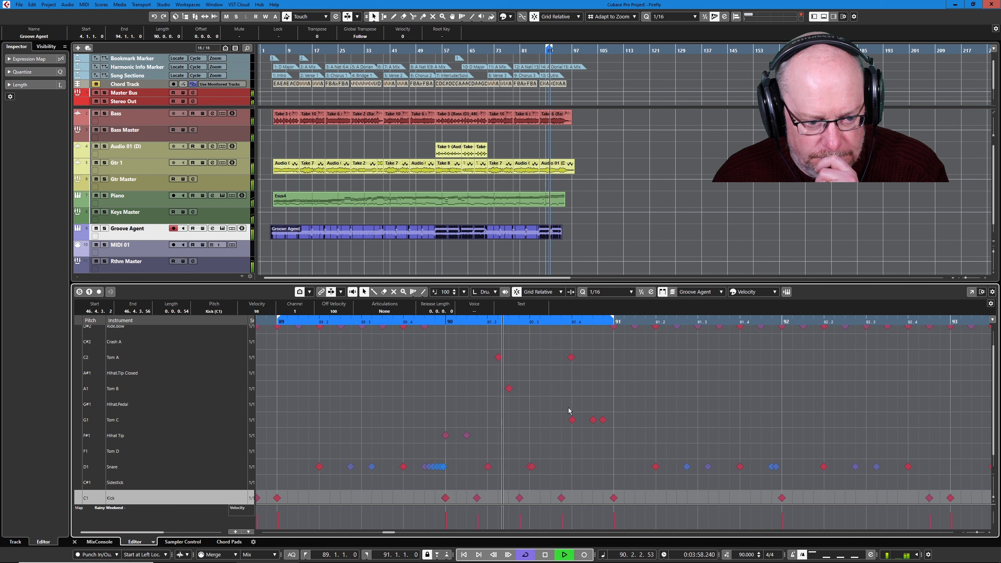
Move the first Tom A hit in bar 90 to the Sidestick lane
click(498, 357)
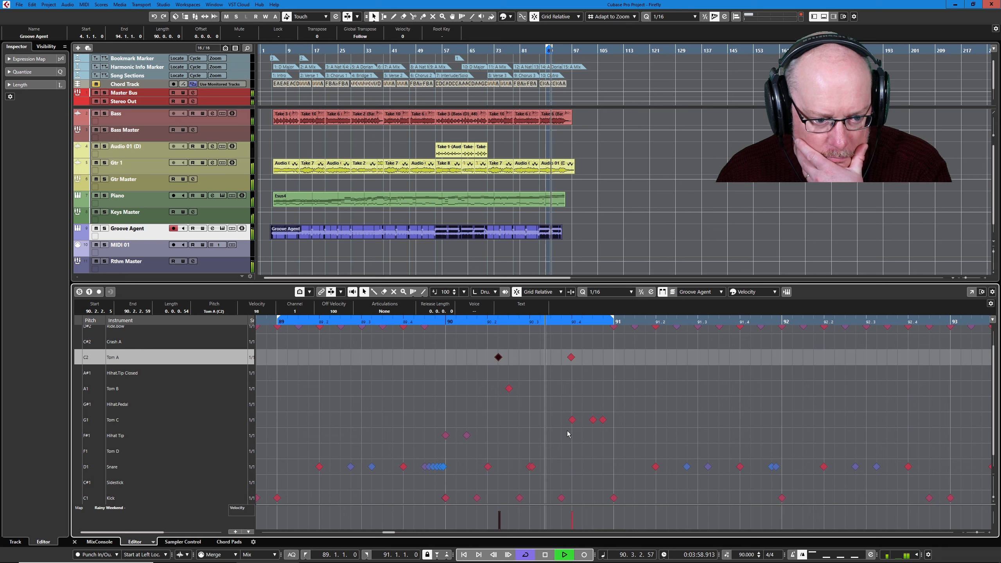
key(Down)
key(Down)
key(Down)
key(Down)
key(Down)
key(Down)
key(Down)
key(Down)
key(Down)
key(Down)
key(Down)
key(Down)
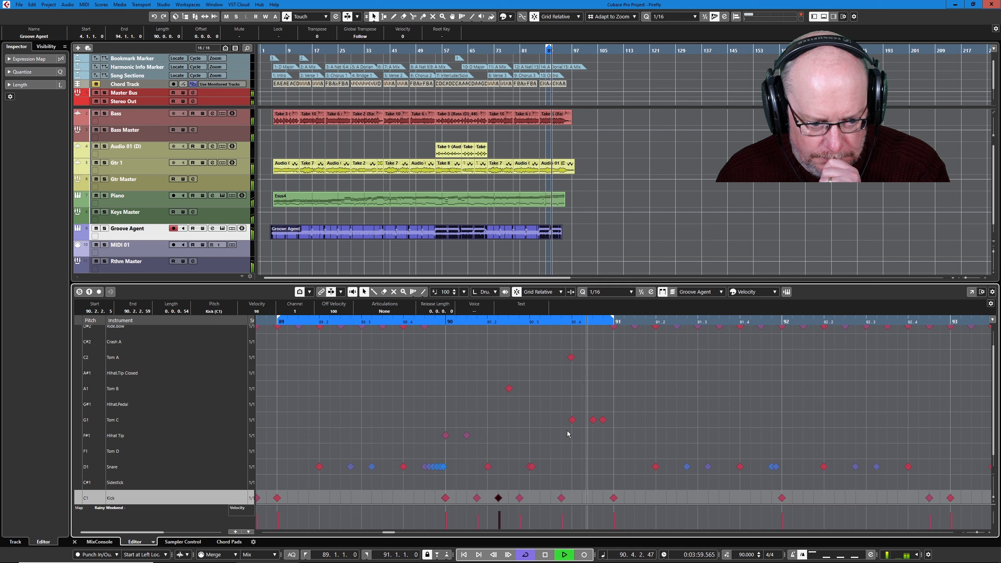
key(Up)
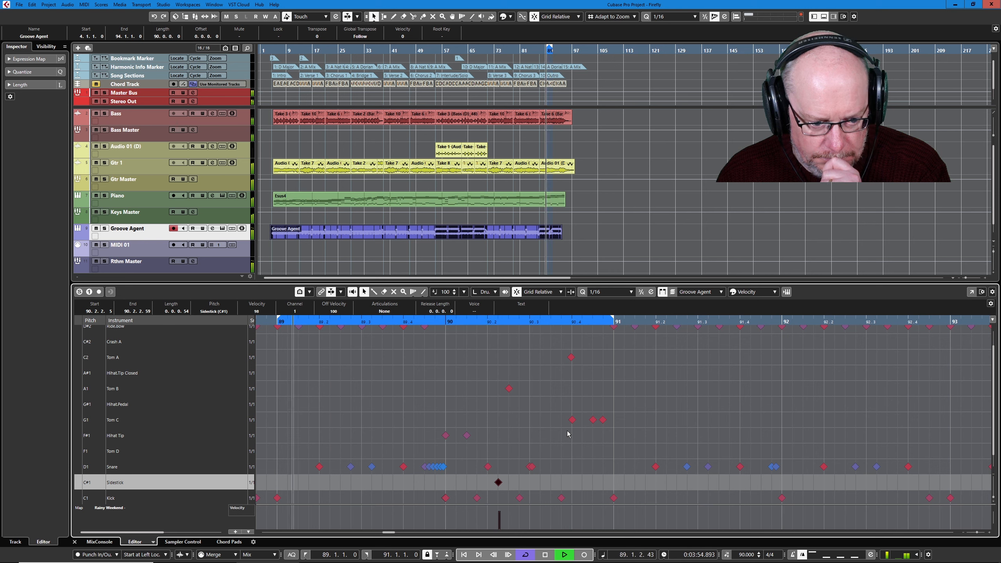
Move the selected Sidestick hit in bar 90 to the Snare lane, set its velocity to 63 and stop playback
key(Up)
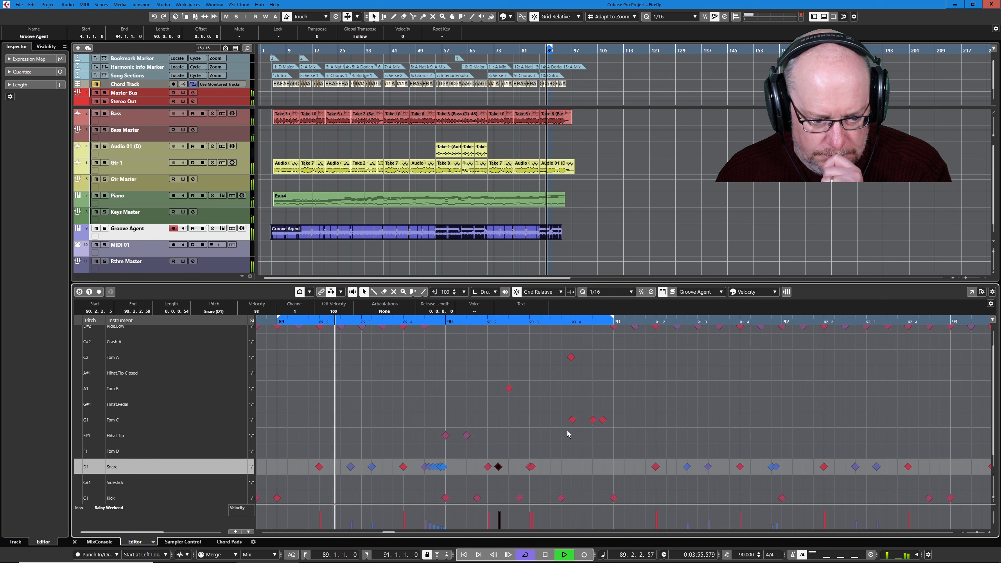
click(500, 518)
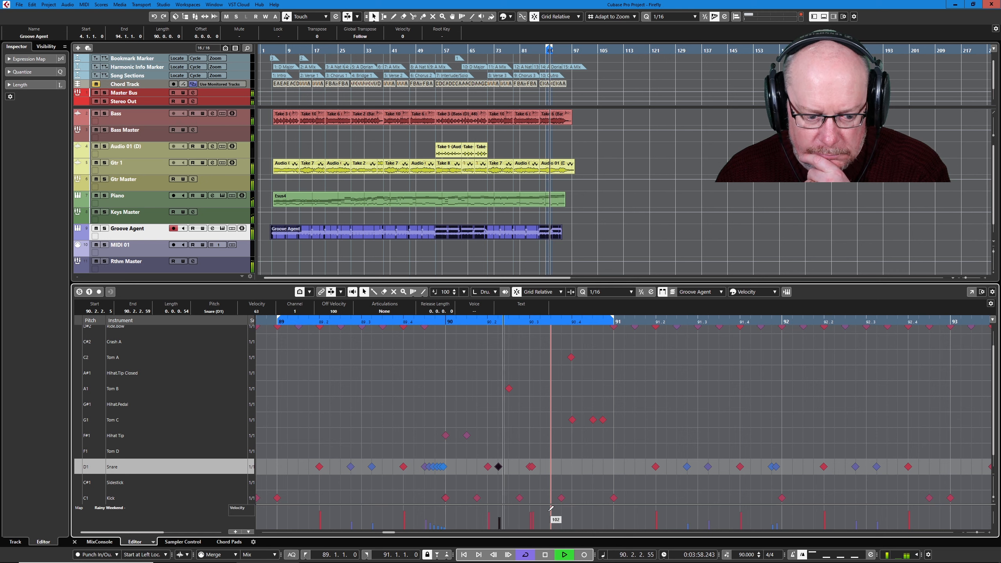
click(546, 555)
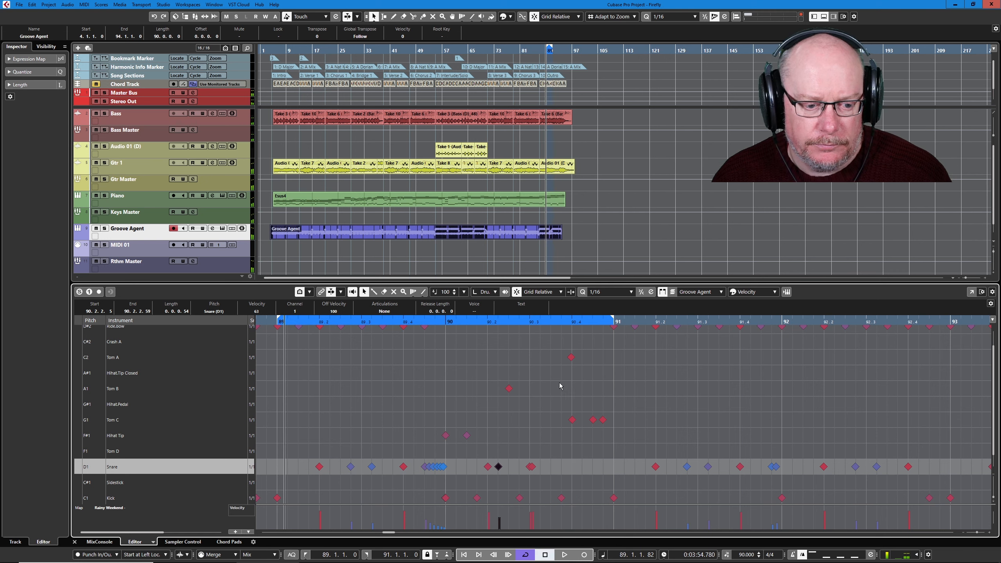
Clear the note selection, show the whole drum part and play it back from about bar 7 into bar 13
click(437, 390)
key(shift+f)
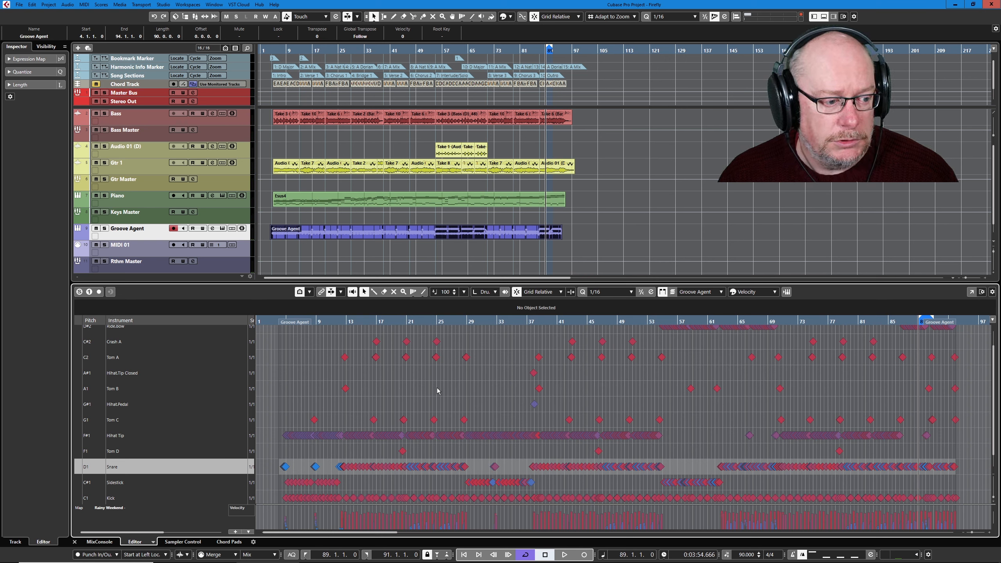
scroll(398, 405, up, 1)
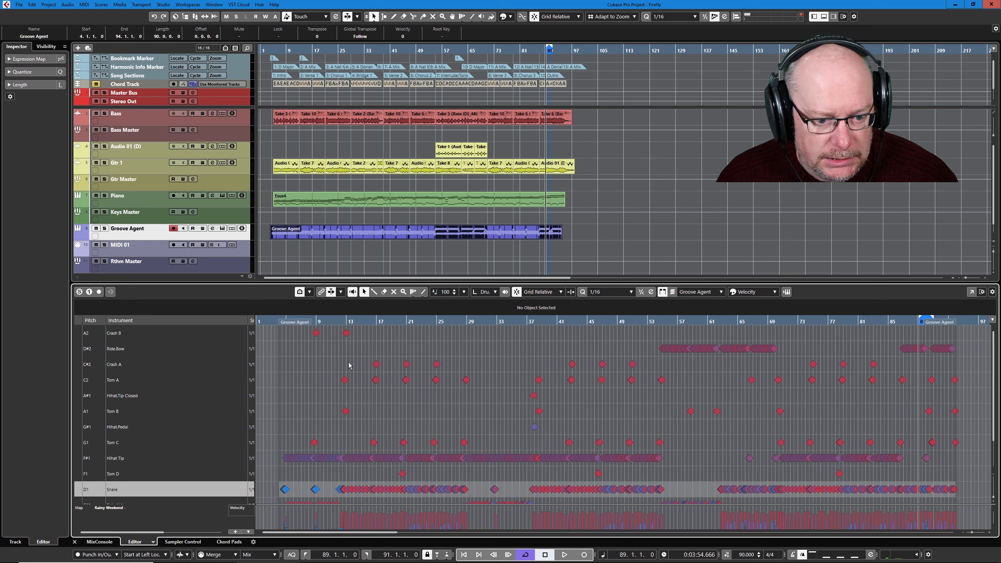
click(307, 321)
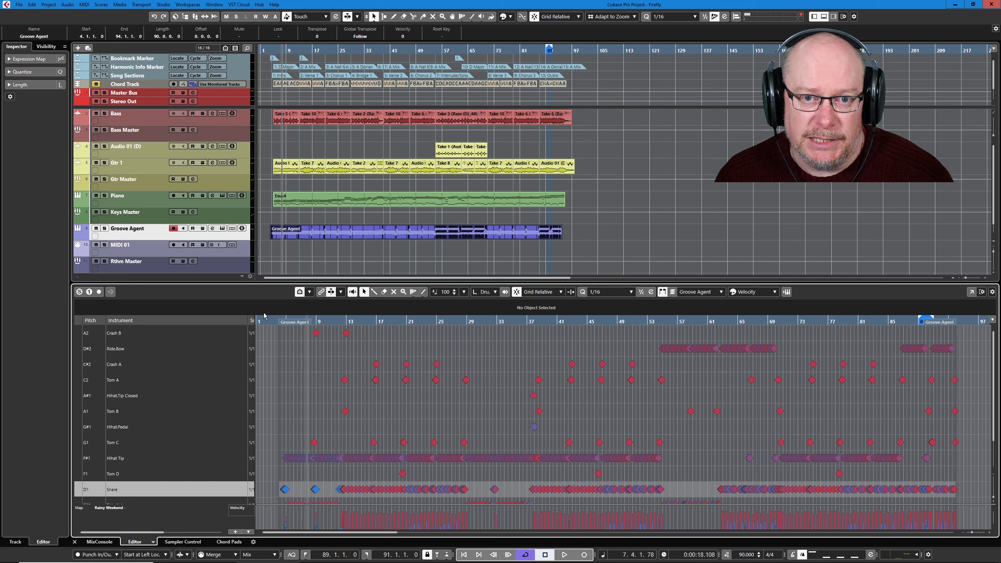
key(space)
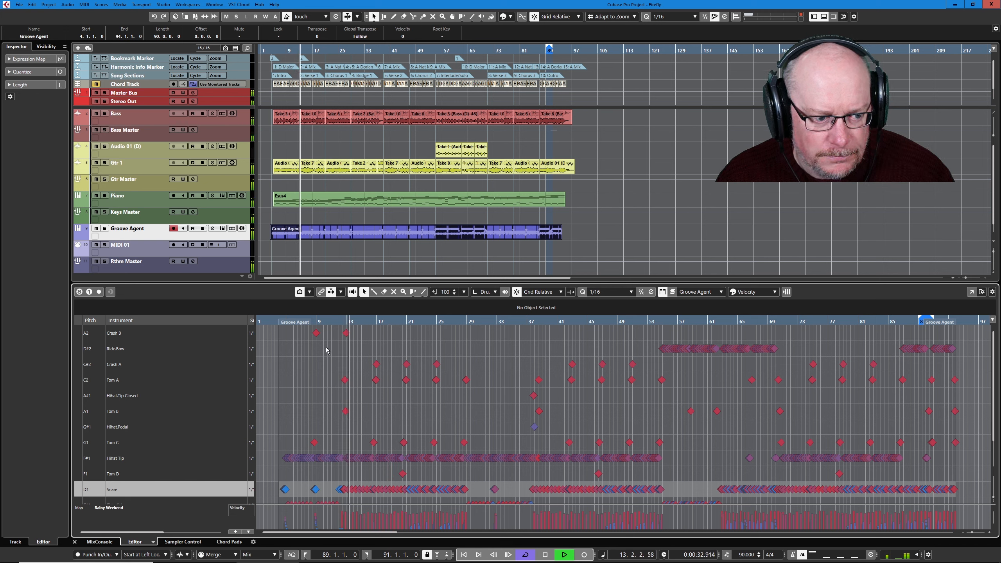
key(space)
Move the Crash B hit at bar 9 down to the Hihat.Tip Closed lane
click(316, 333)
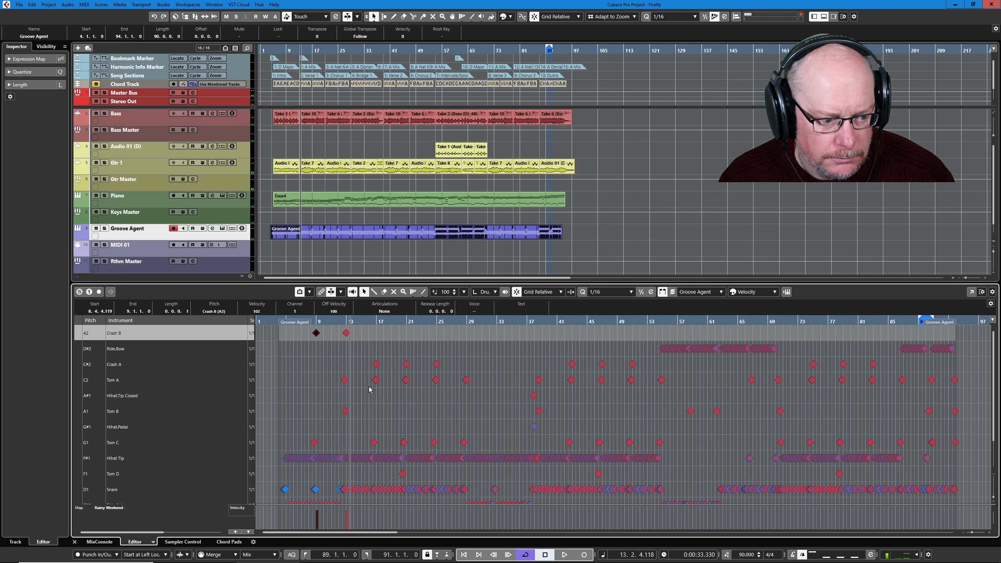
key(Down)
key(Down)
key(Down)
key(Down)
key(Down)
key(Down)
key(Down)
key(Down)
key(Down)
key(Down)
key(Down)
key(Down)
key(Up)
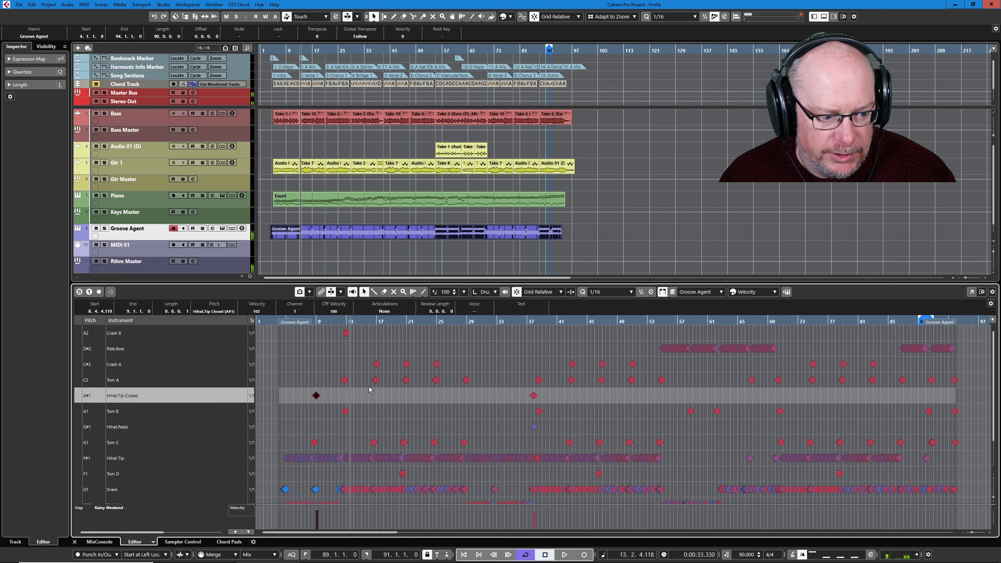
Rewind to about bar 7 and play back the reassigned hit at bar 9
key(KP_Subtract)
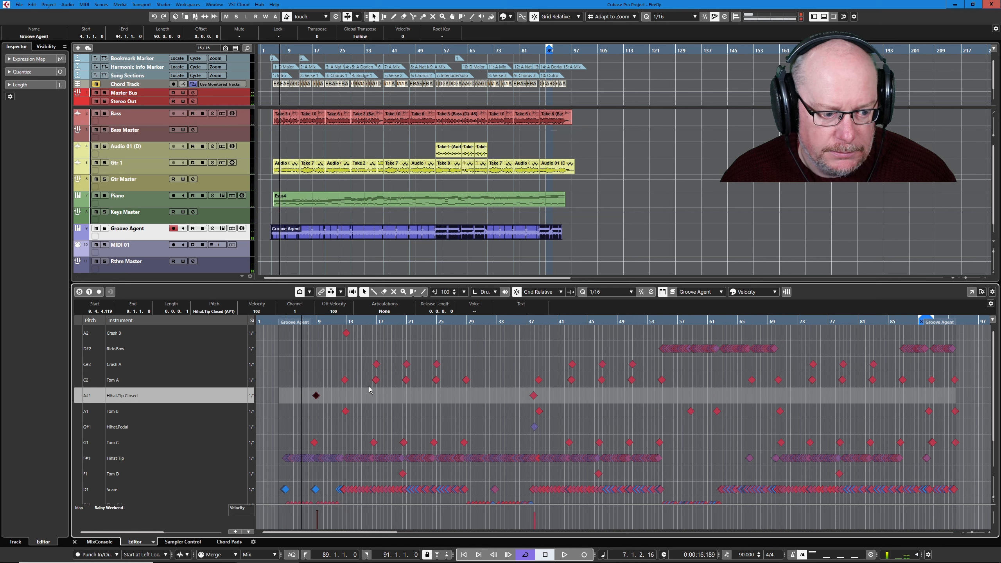
key(space)
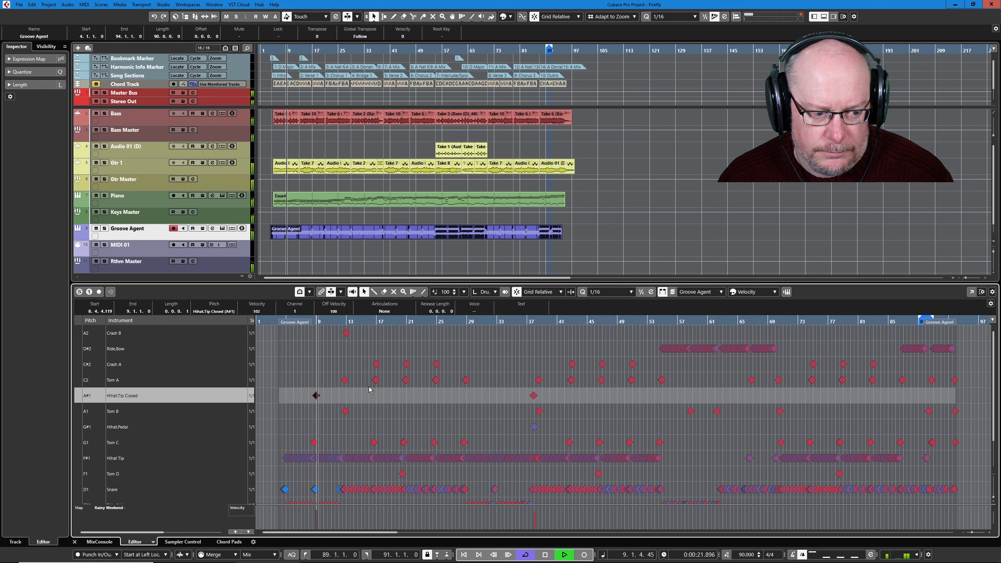
key(space)
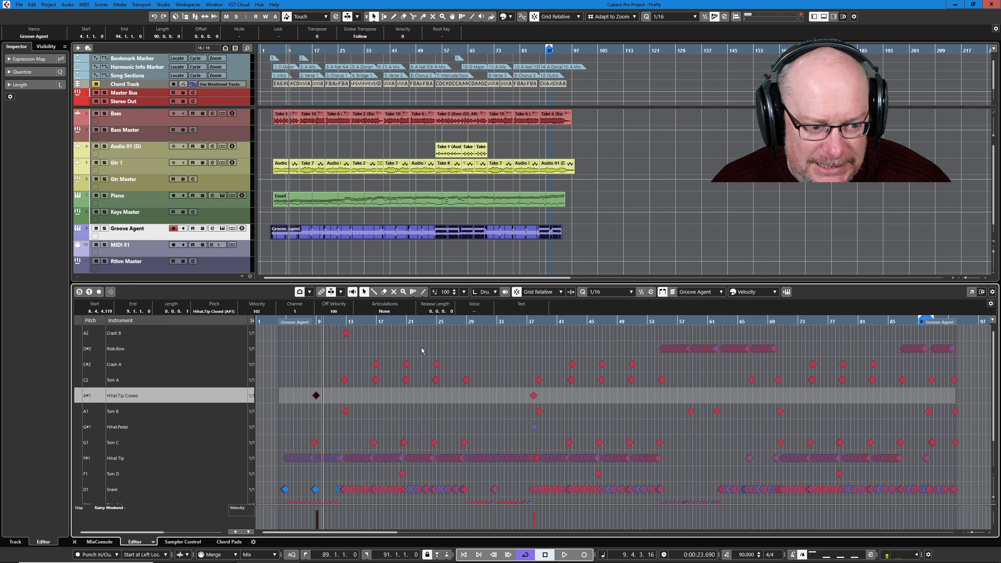
Try moving the Crash A hit at bar 21 up to Crash B and return it to Crash A
click(406, 364)
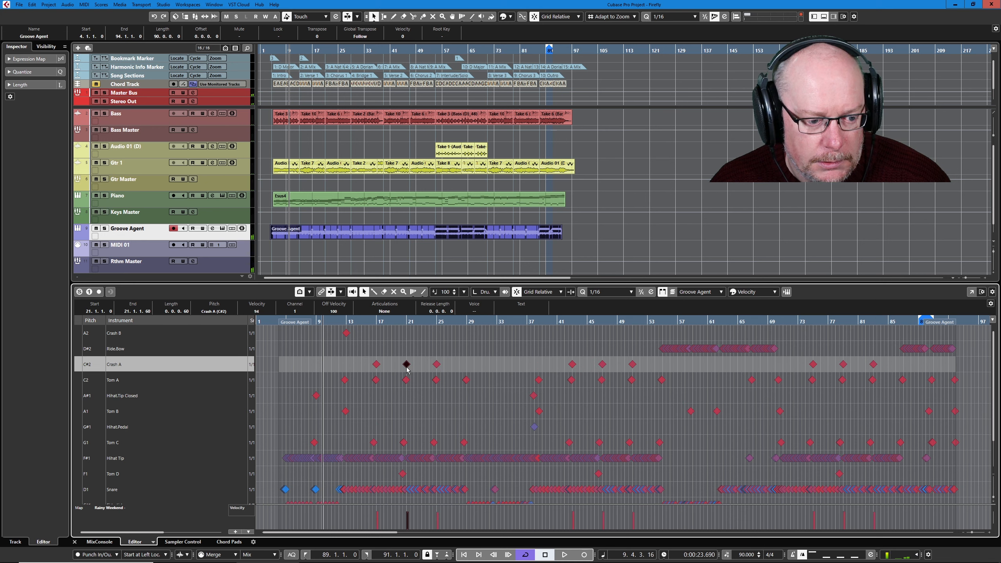
key(Up)
key(Up)
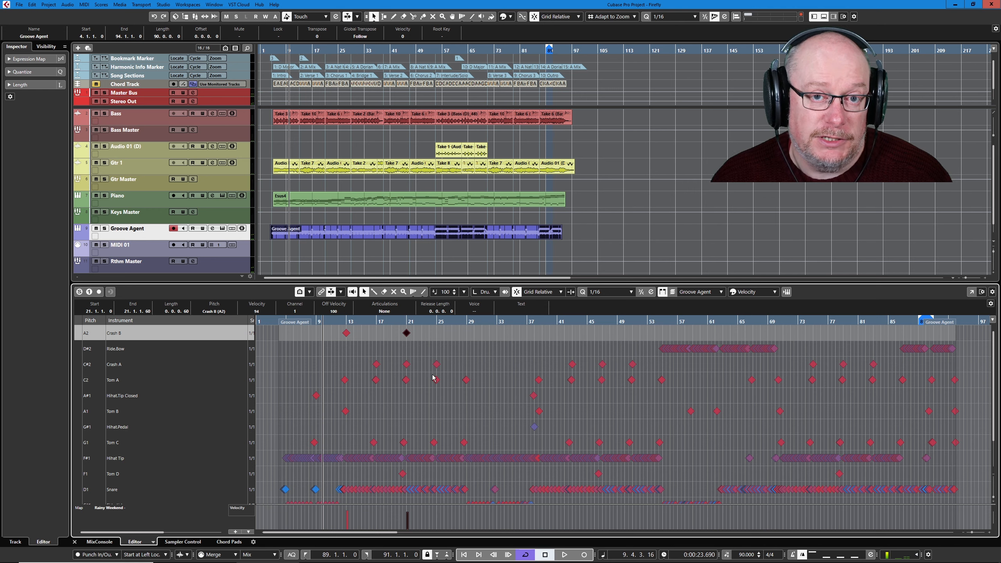
key(Down)
key(Down)
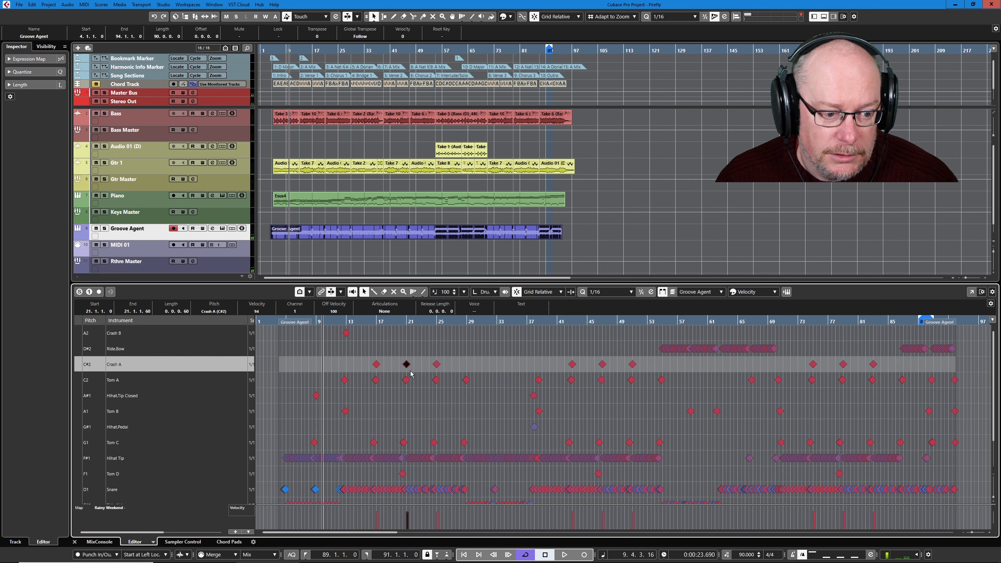
Inspect the Crash A hit at bar 21 up close for doubled notes and return to the full part
scroll(410, 375, up, 12)
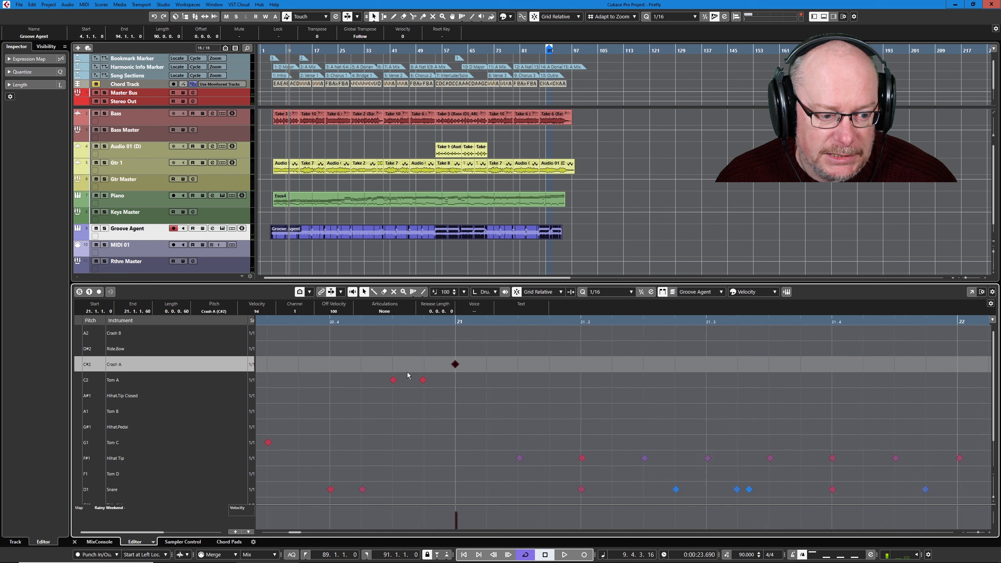
scroll(450, 372, up, 10)
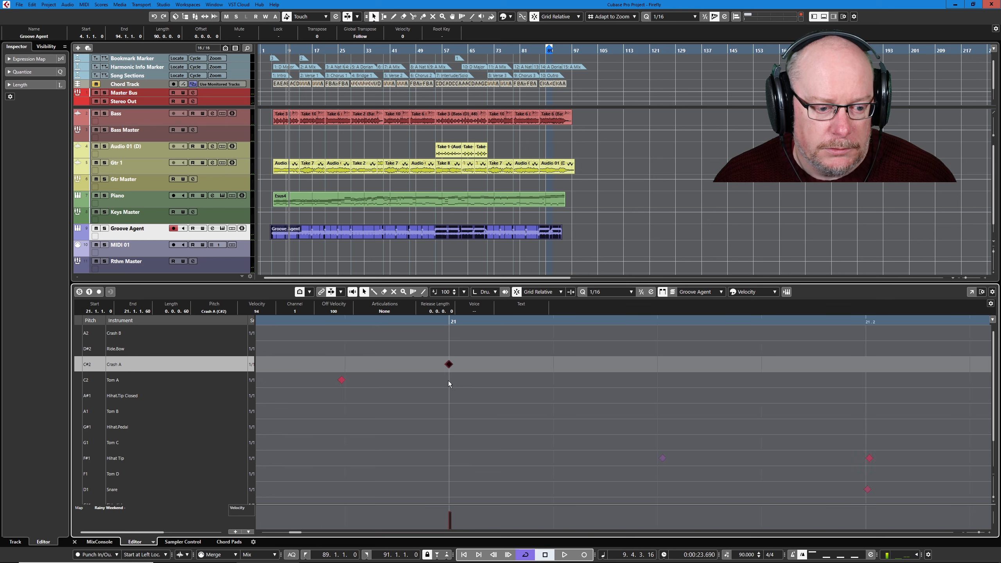
key(shift+f)
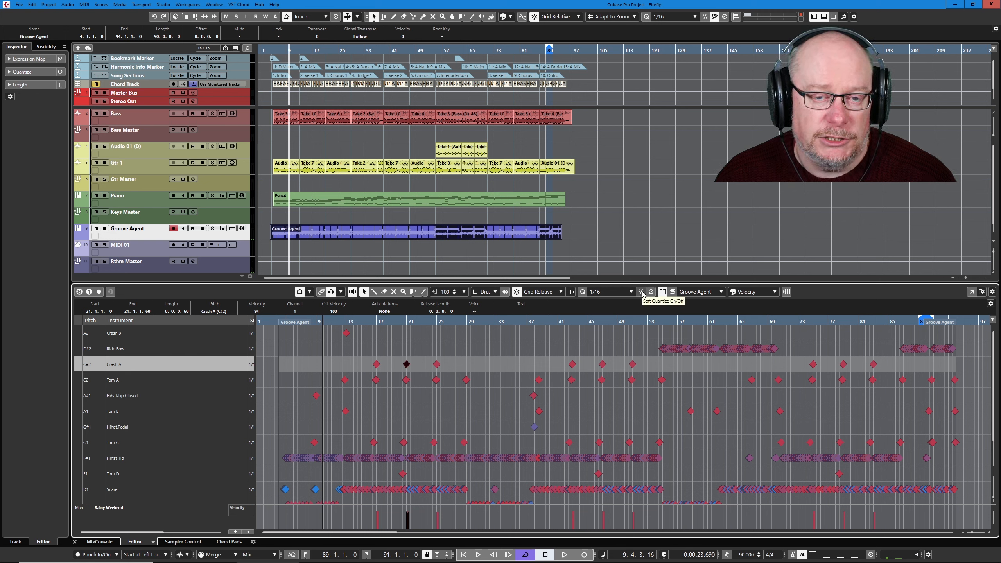
Select all Crash A and Crash B hits, remove their doubles and review the Delete Near Doubles (1/64) macro in Key Commands
drag(290, 361, 930, 369)
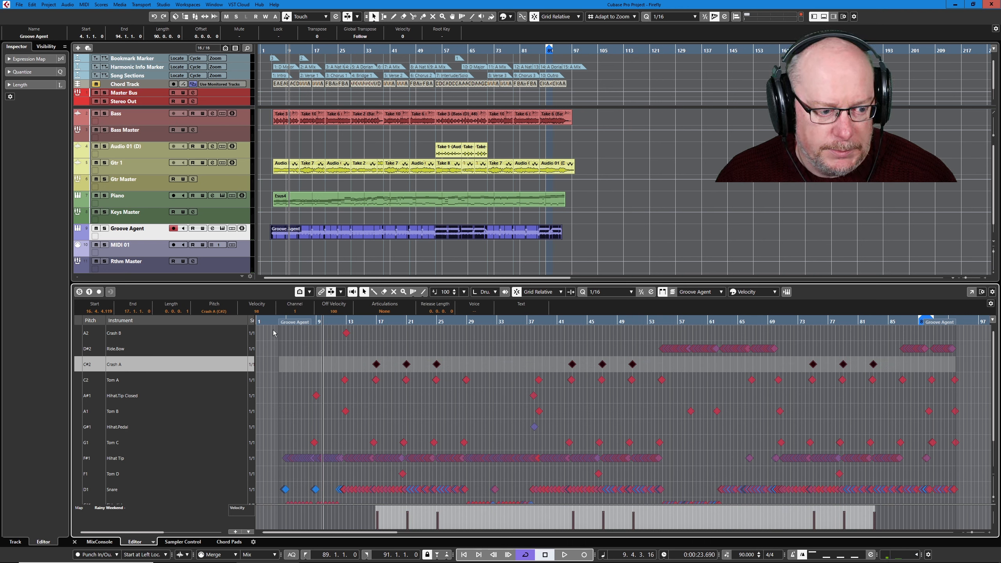
drag(284, 332, 969, 339)
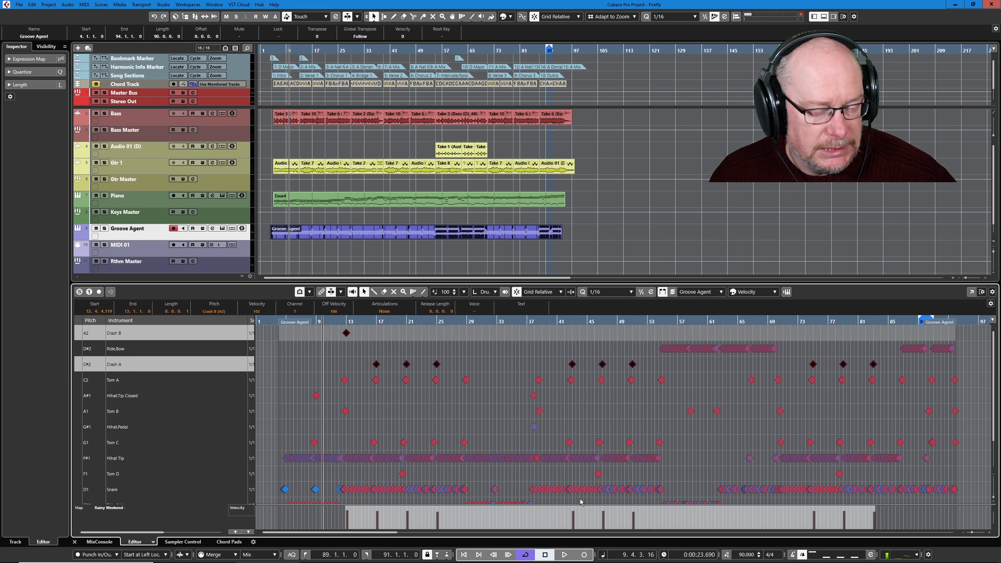
key(Delete)
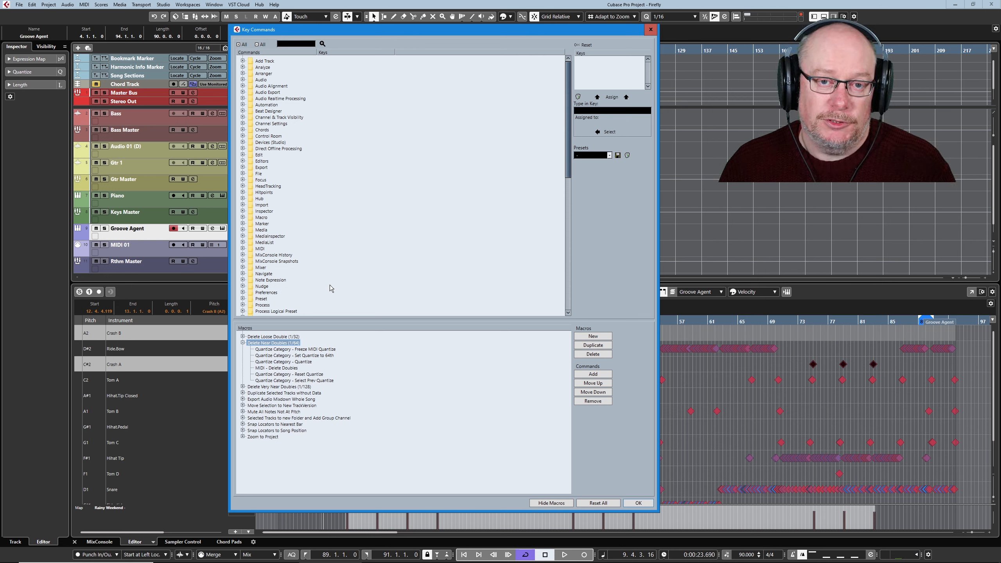
click(650, 30)
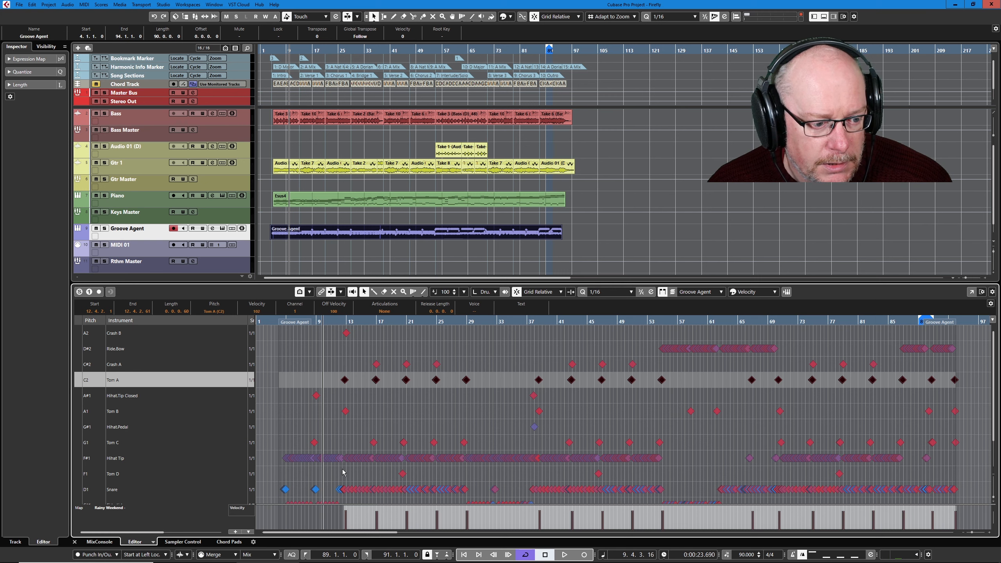
Extend the Tom A selection to all hits in the other tom, Hihat Tip and Hihat.Tip Closed lanes, and clear the selection
drag(319, 411, 870, 419)
drag(277, 414, 964, 422)
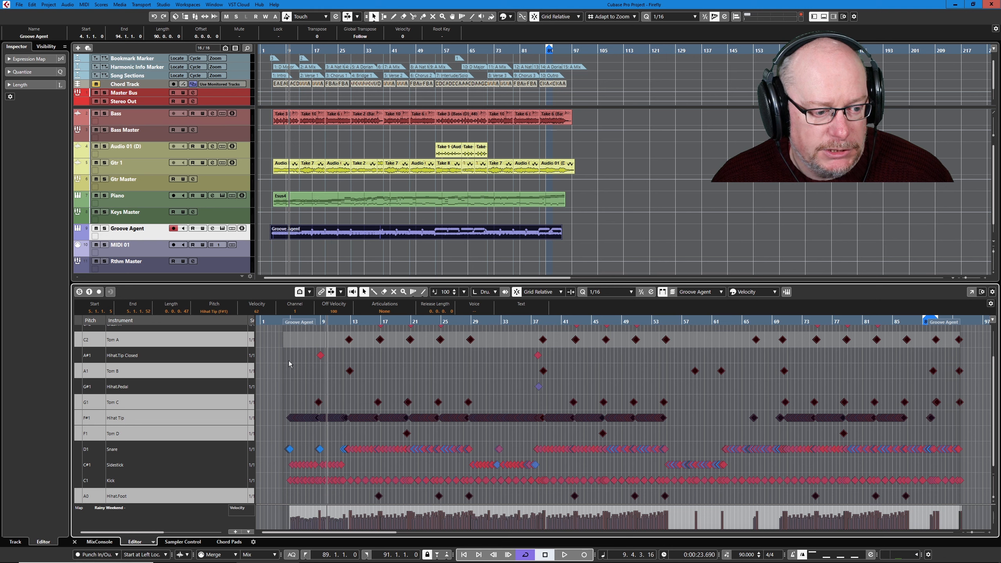
drag(299, 352, 948, 362)
scroll(622, 414, up, 2)
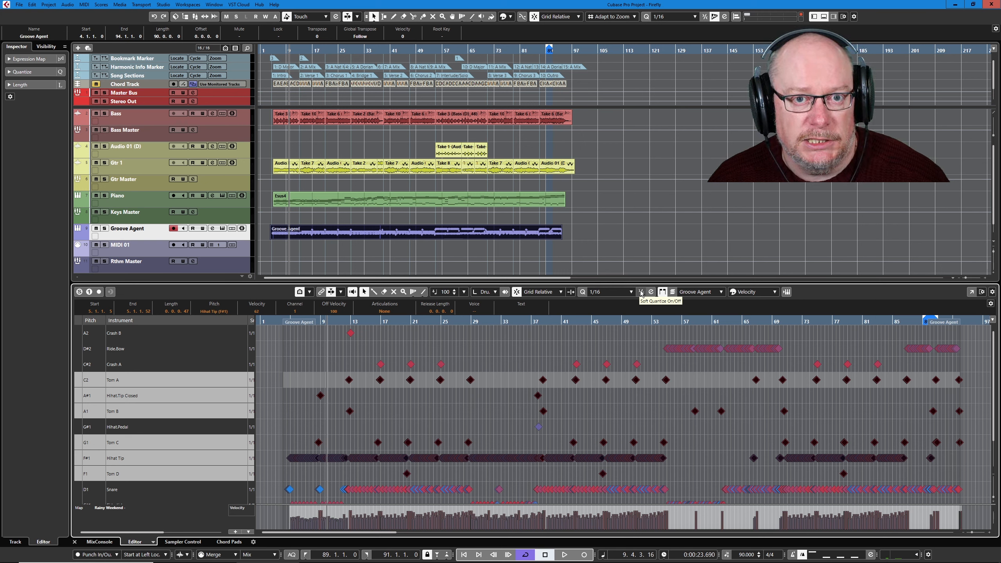
click(419, 364)
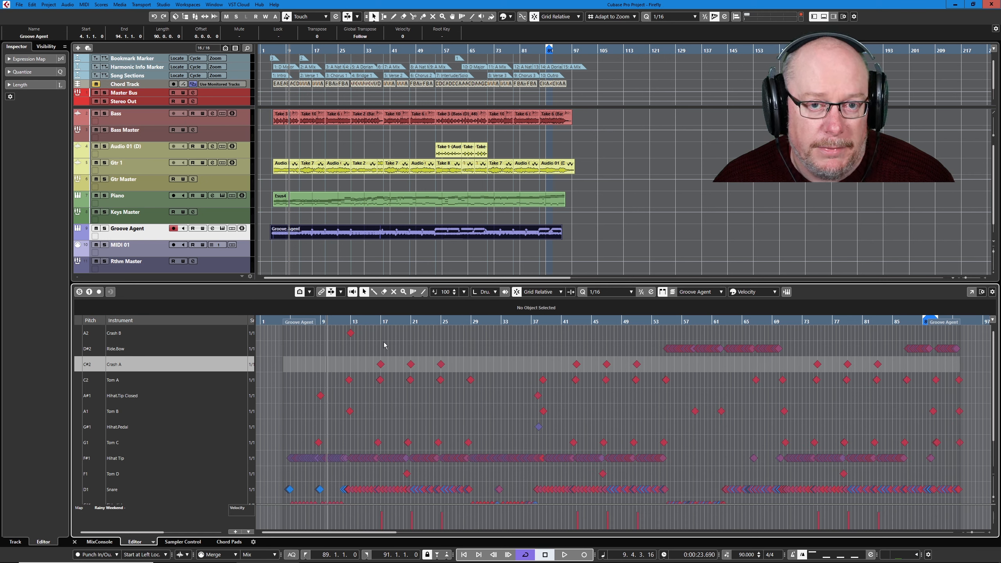
Move the Crash A hits at bars 21 and 79 up to the Crash B lane
click(411, 364)
key(Up)
key(Up)
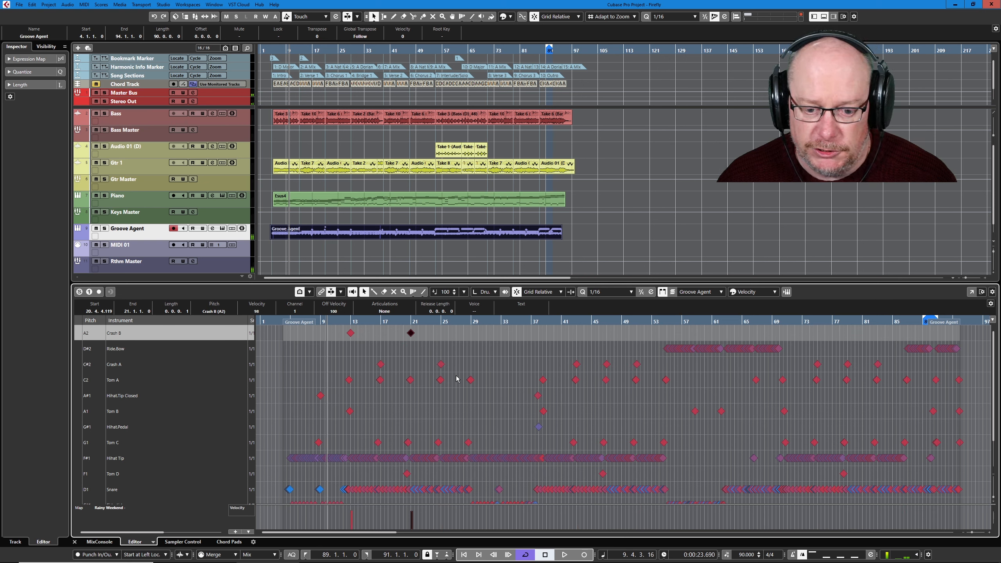
click(847, 365)
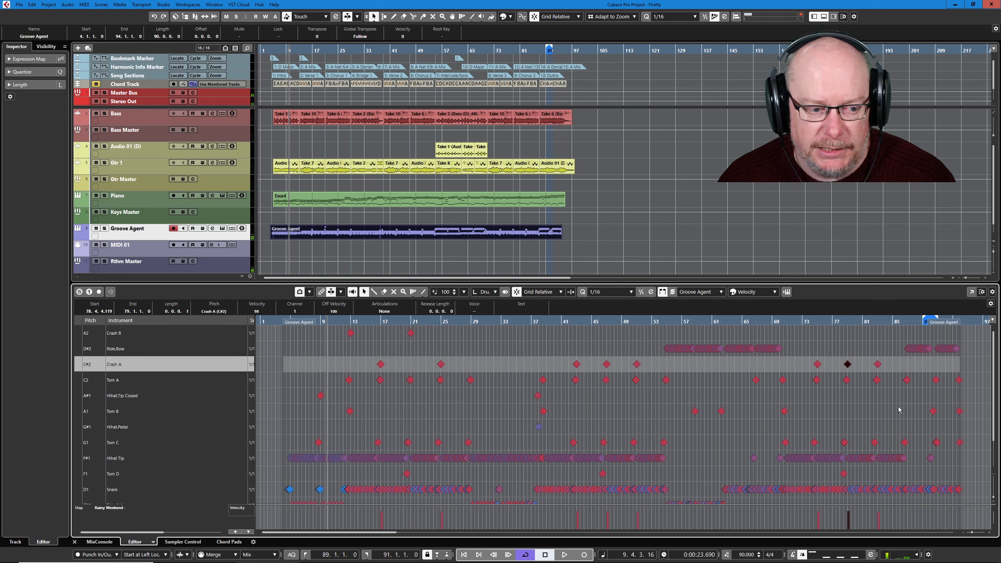
key(Up)
key(Up)
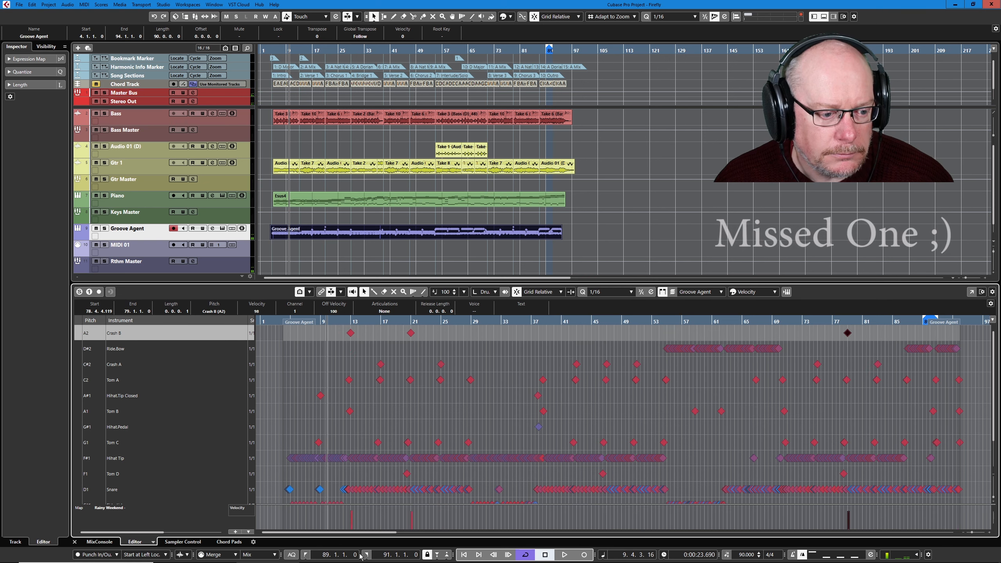
Play back the end of the drum part from just before bar 92
scroll(977, 401, up, 5)
scroll(976, 401, up, 2)
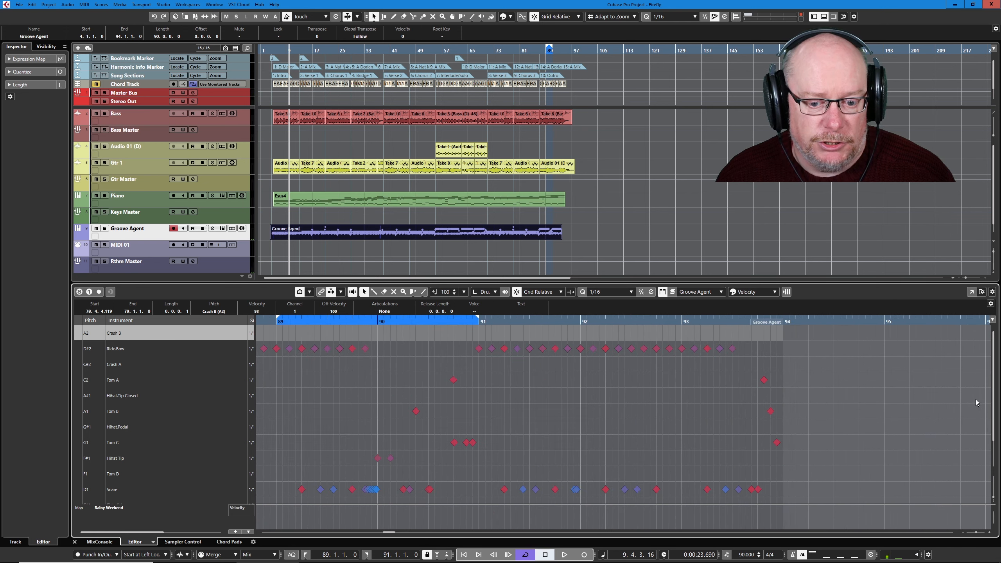
click(574, 322)
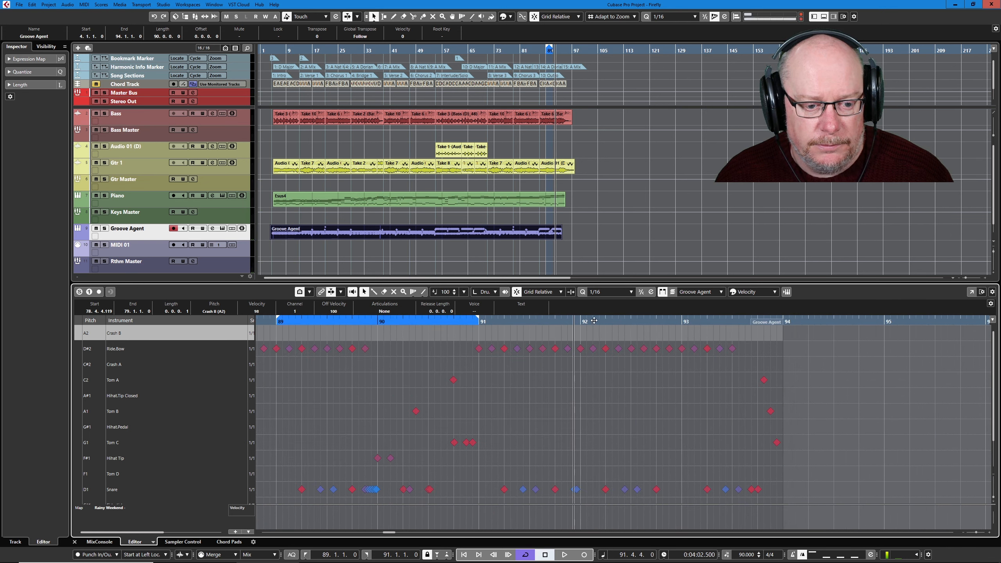
key(space)
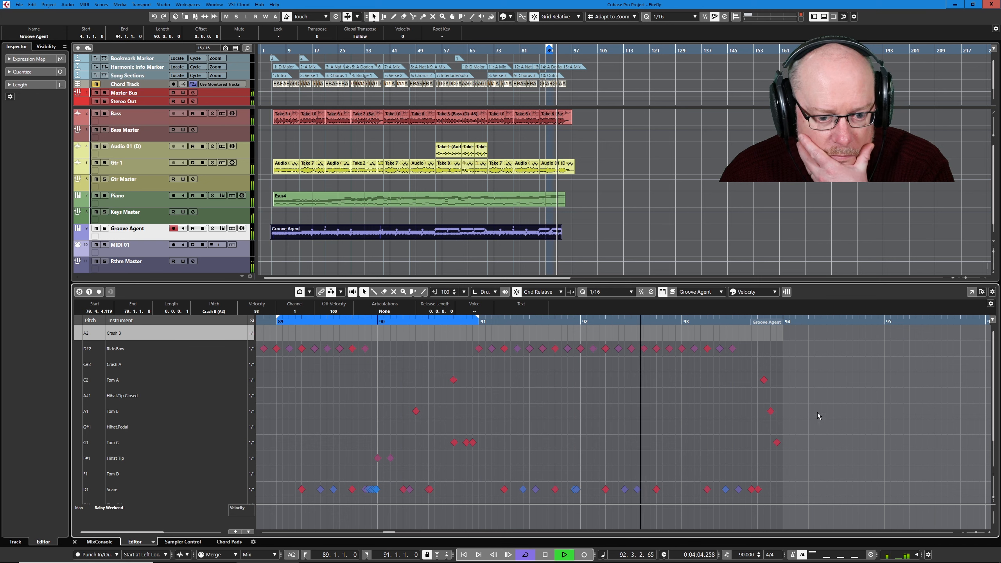
Draw a Crash B hit with velocity 100 at bar 94 and extend the end of the Groove Agent part to bar 98
right_click(819, 391)
click(830, 390)
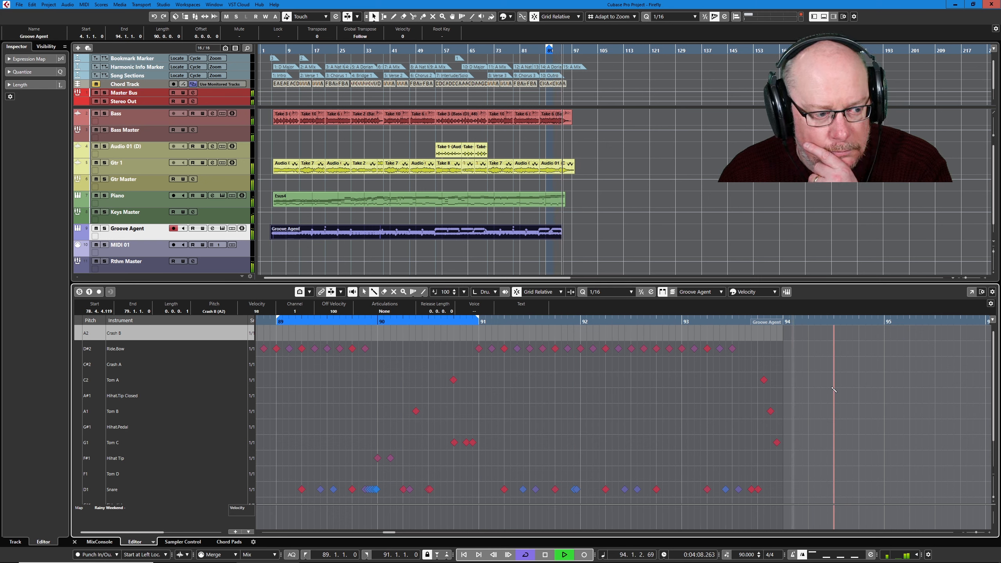
key(space)
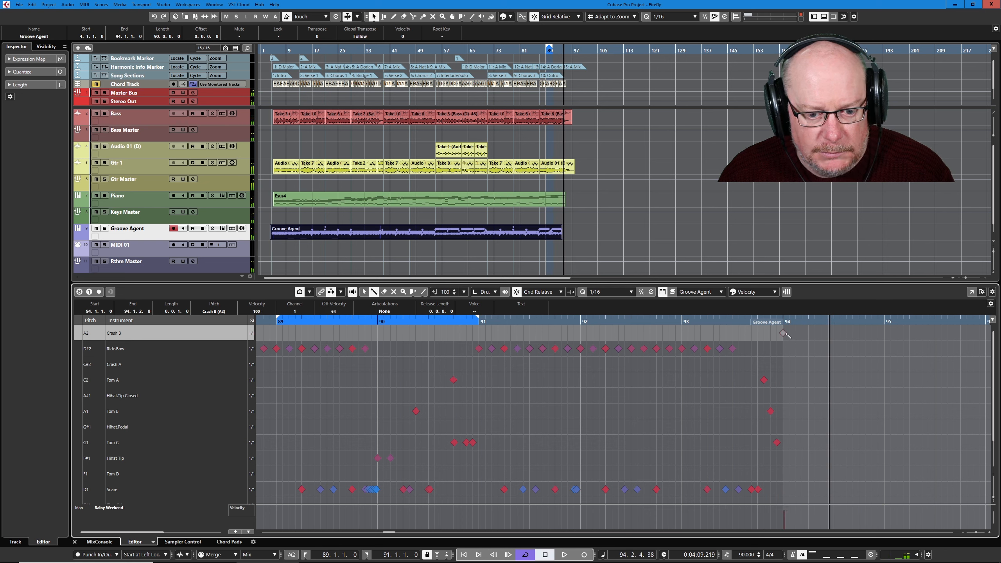
click(569, 236)
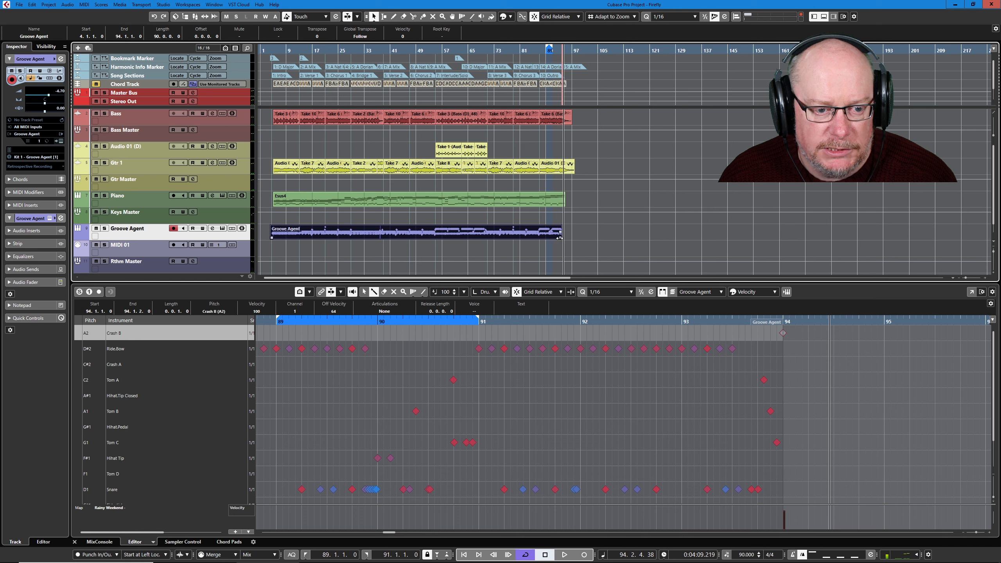
drag(560, 237, 574, 237)
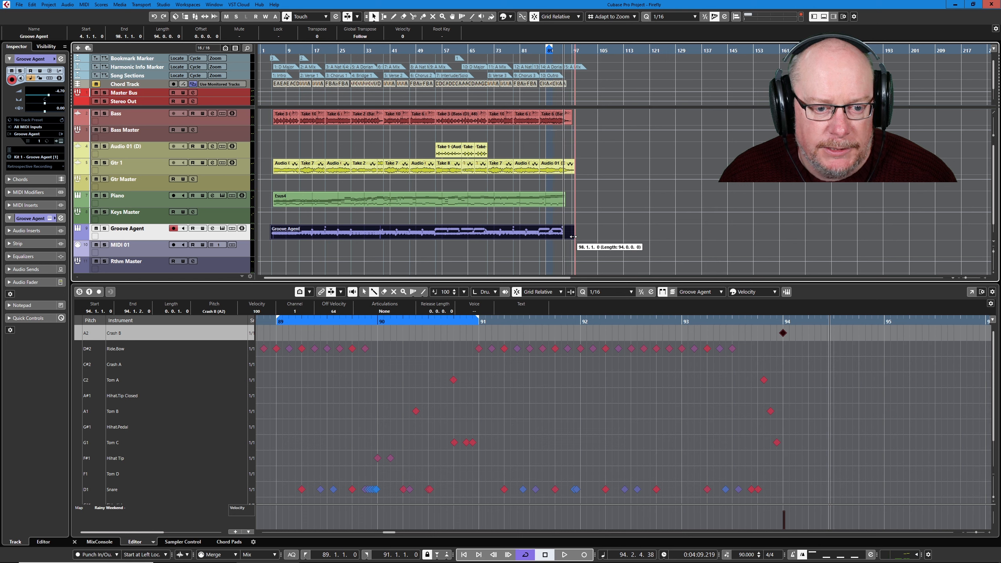
Return to the selection tool, play back the ending from bar 92 through the final crash, and select the Crash B hit at bar 94
right_click(797, 381)
click(800, 375)
click(802, 360)
click(643, 320)
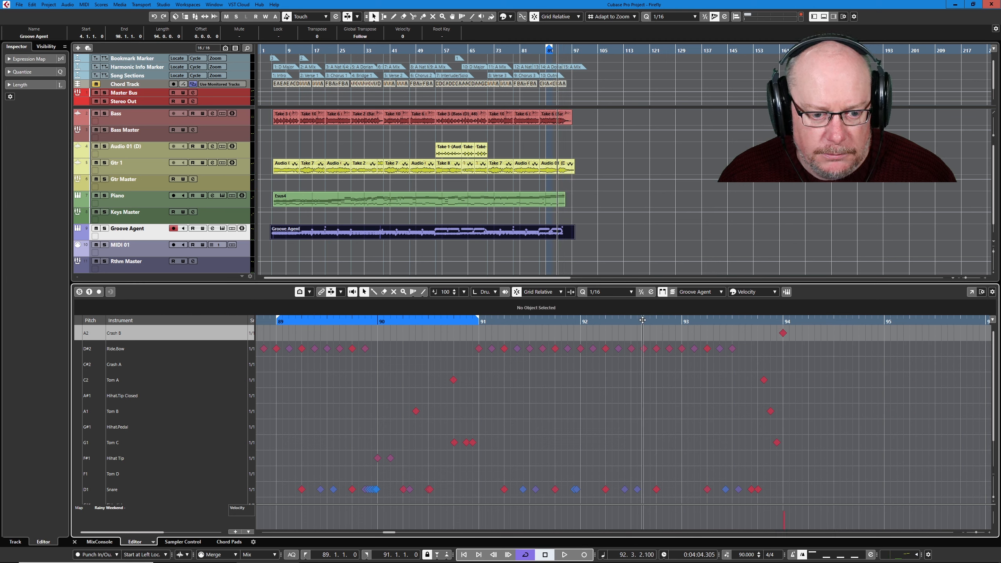
key(space)
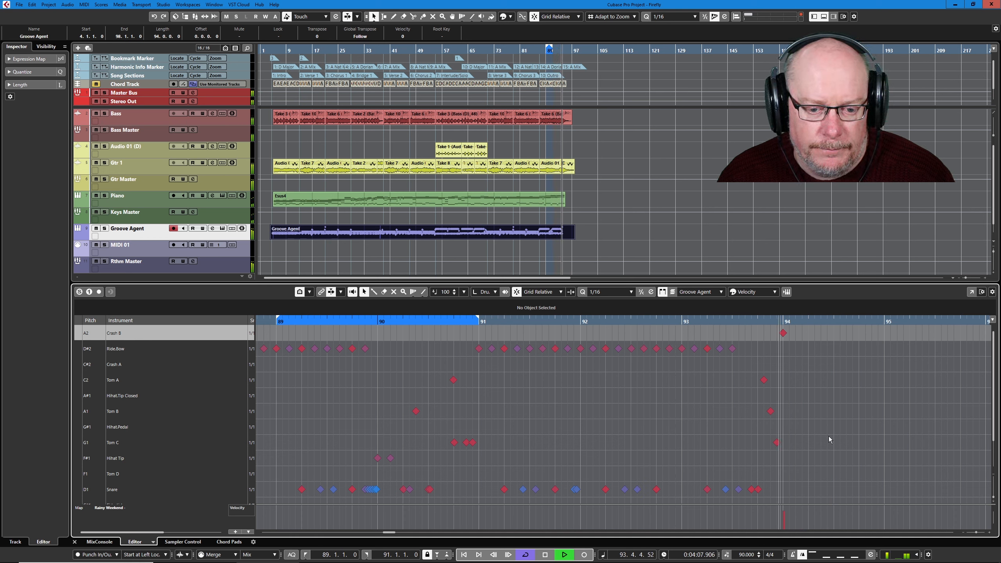
key(space)
click(784, 334)
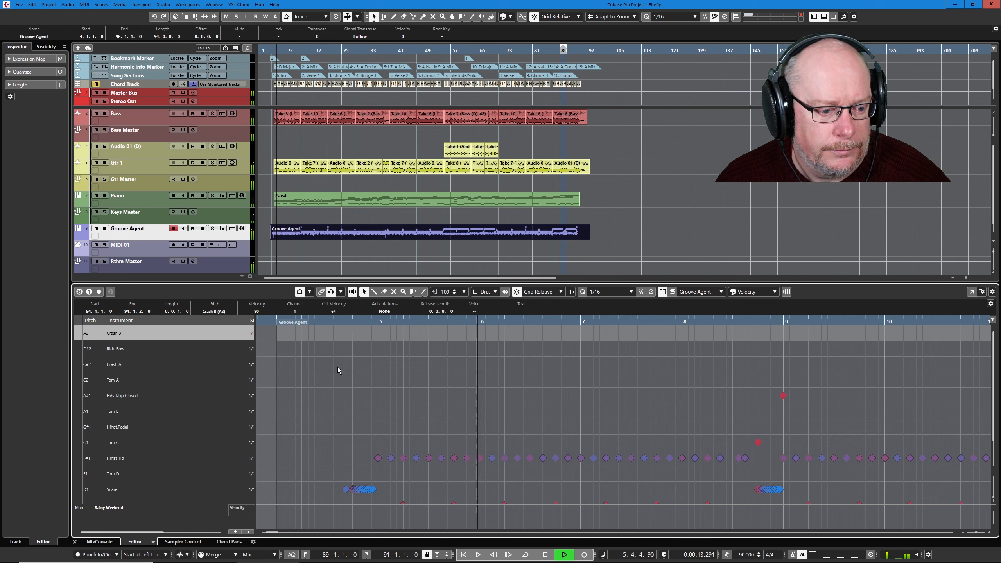
Switch the drum list to sounds in use by the instrument and back to sounds with events, and select the Groove Agent part
click(309, 292)
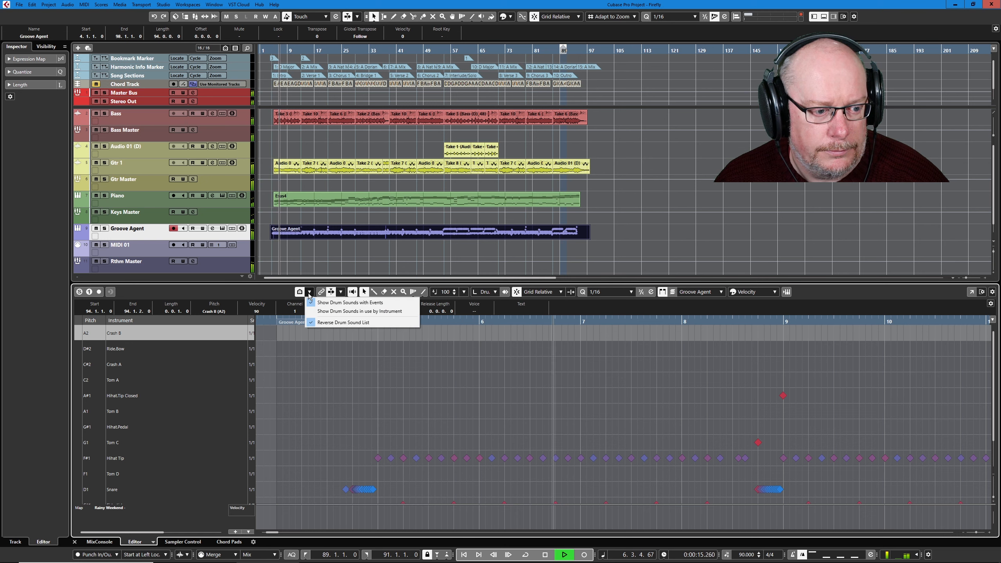
click(355, 311)
click(309, 292)
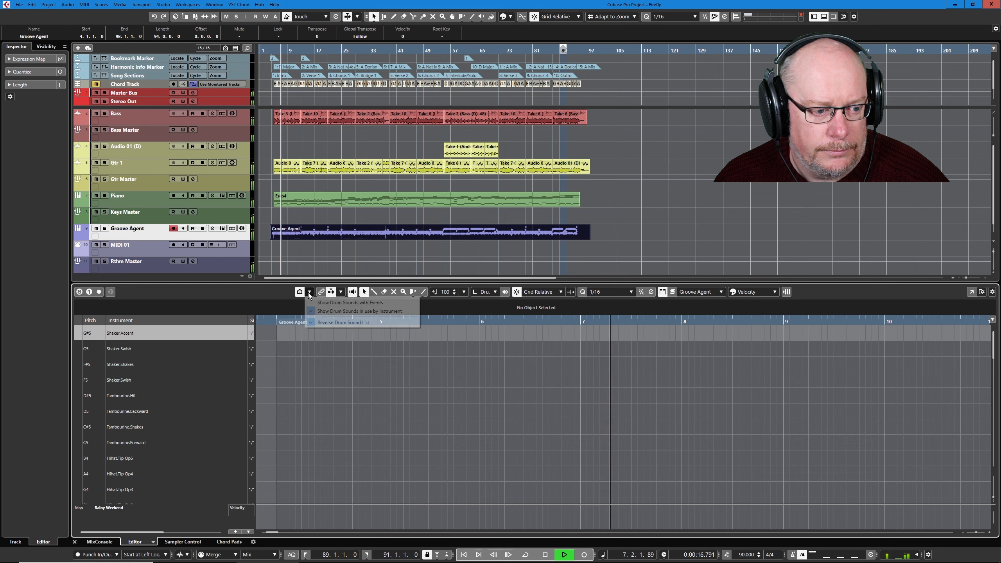
click(335, 304)
click(334, 232)
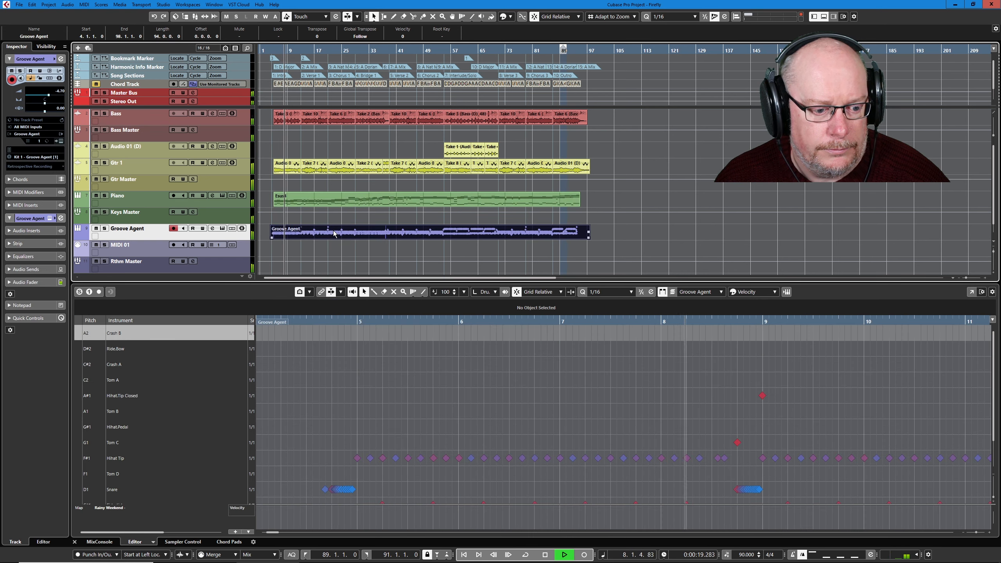
Show and hide the Control Room, and enlarge the drum editor to include the lanes down to Hihat.Foot
click(834, 16)
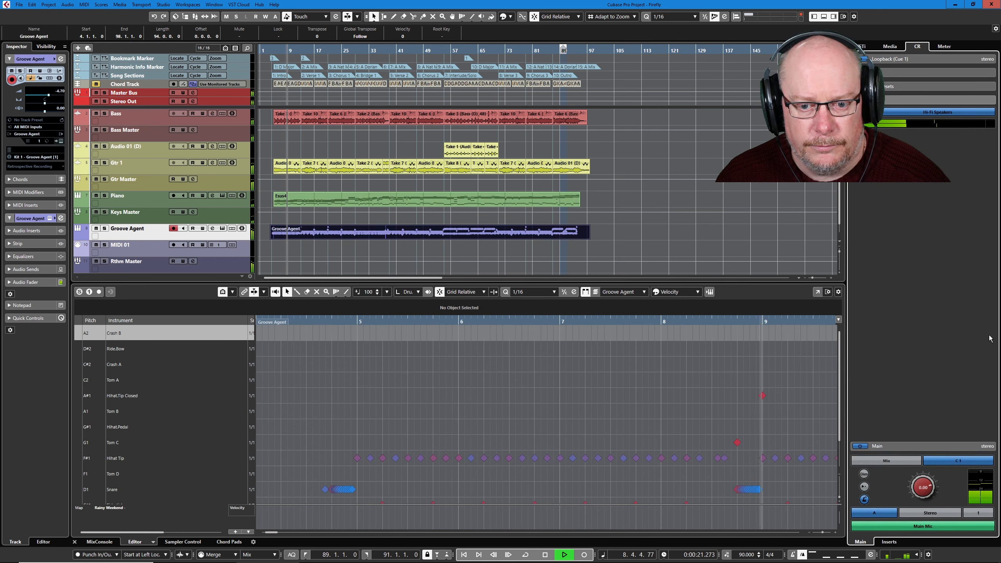
click(834, 16)
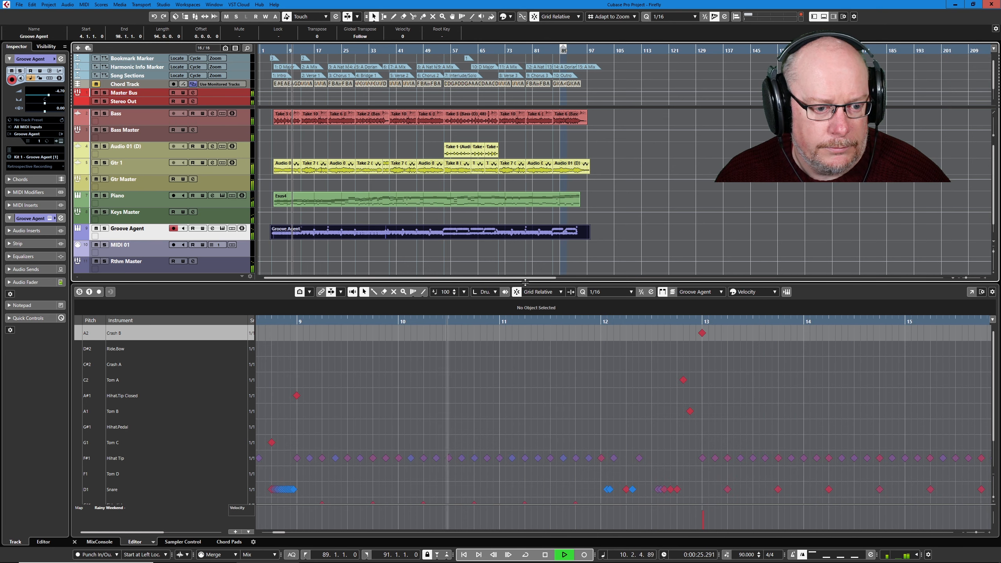
drag(525, 282, 481, 239)
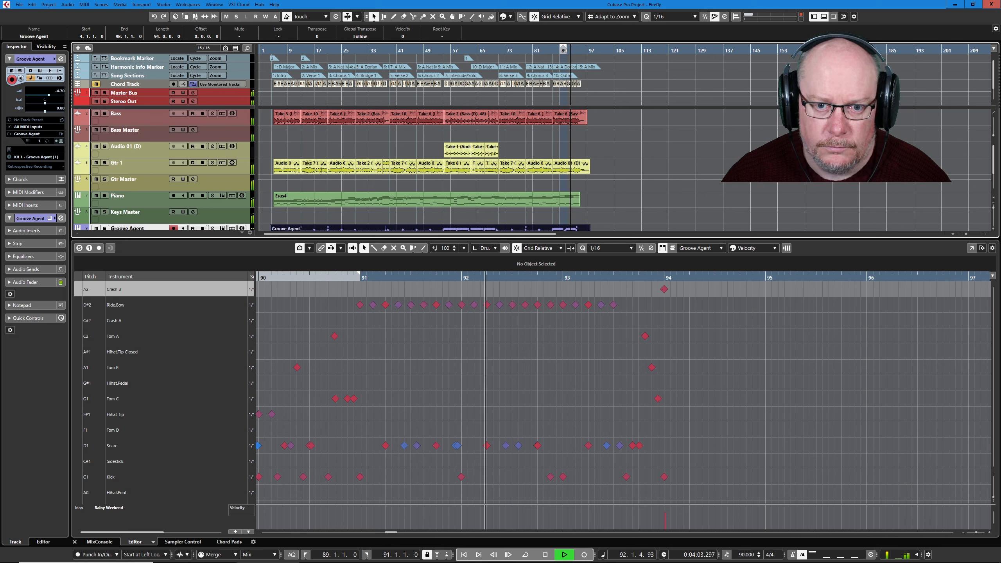
Turn on Main Mix in the Control Room, hide the Control Room, and stop playback after the final crash
click(835, 17)
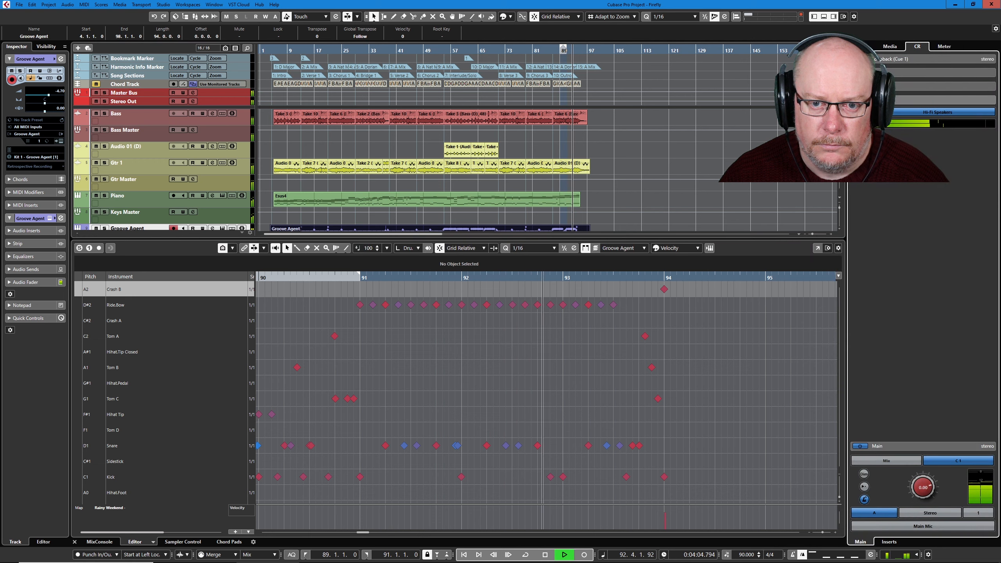
click(900, 529)
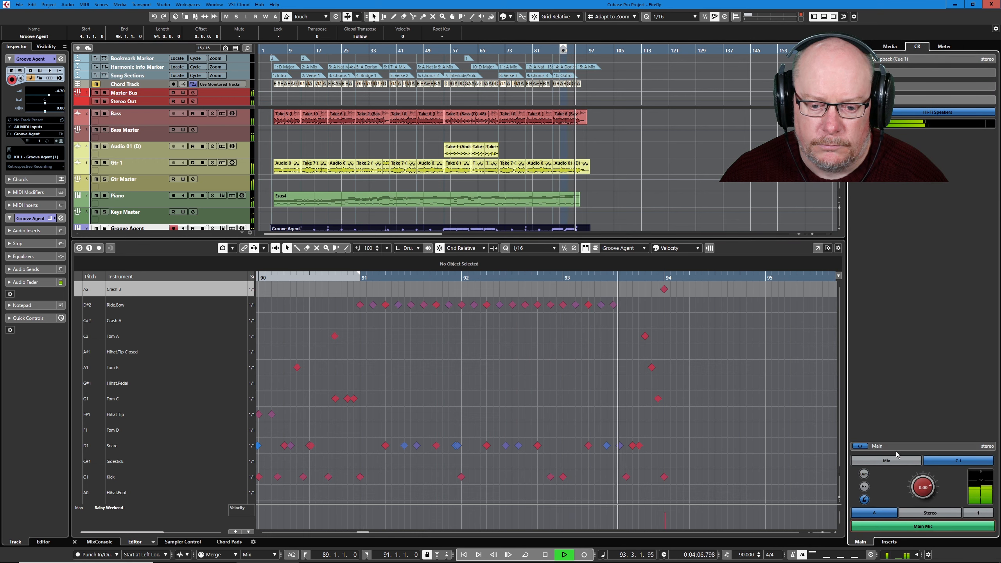
click(834, 17)
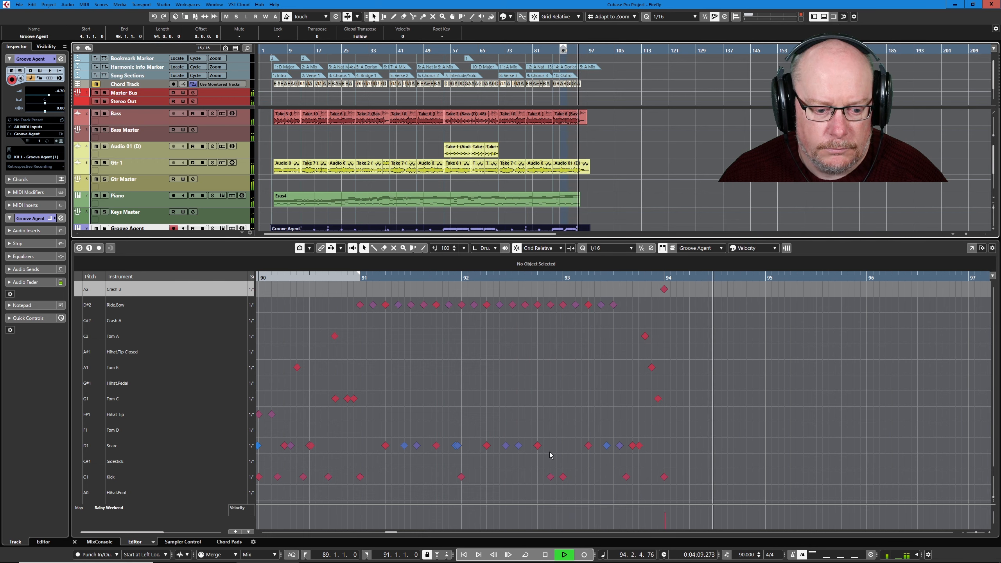
key(space)
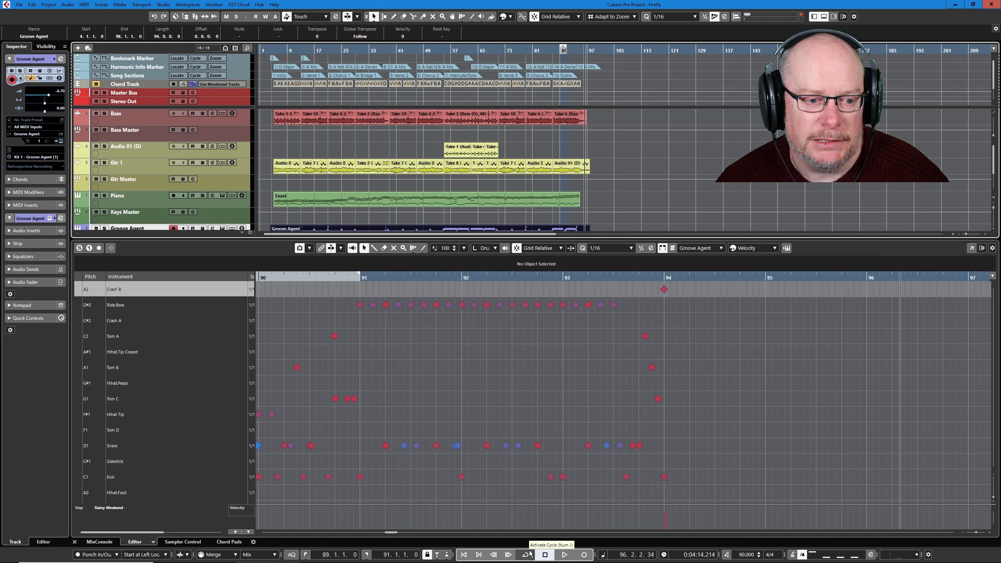